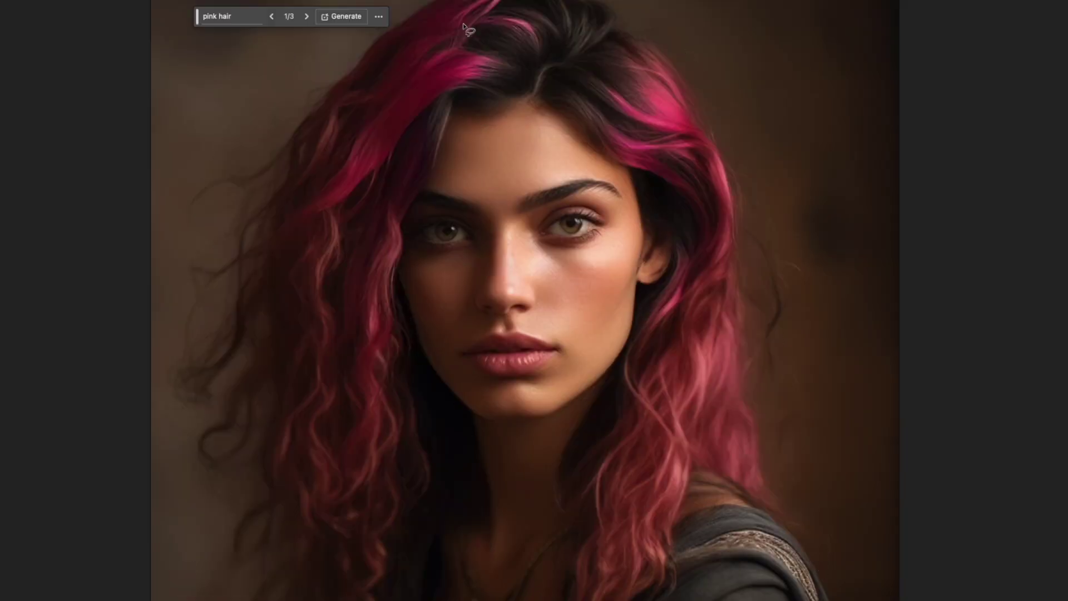
left_click(427, 20)
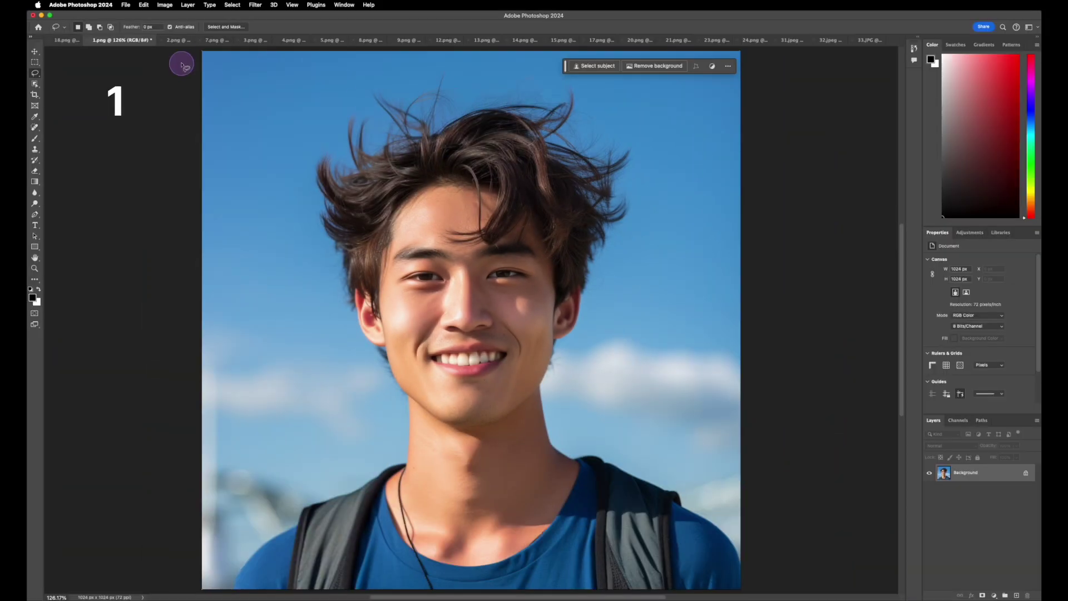
Duplicate the Background layer of 1.png, keeping the default layer name
left_click(189, 8)
left_click(200, 45)
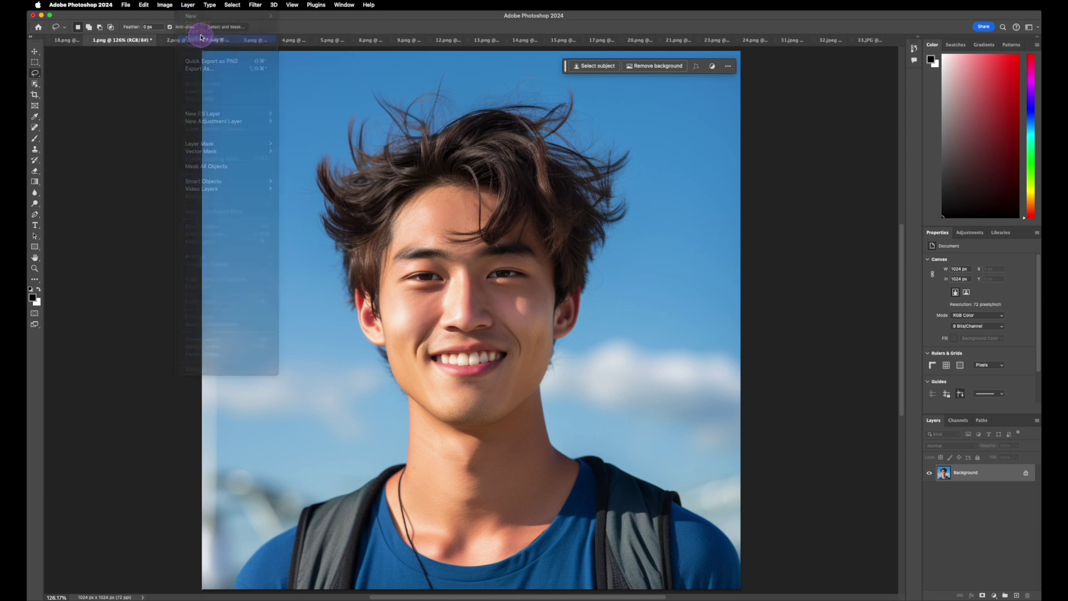
left_click(413, 181)
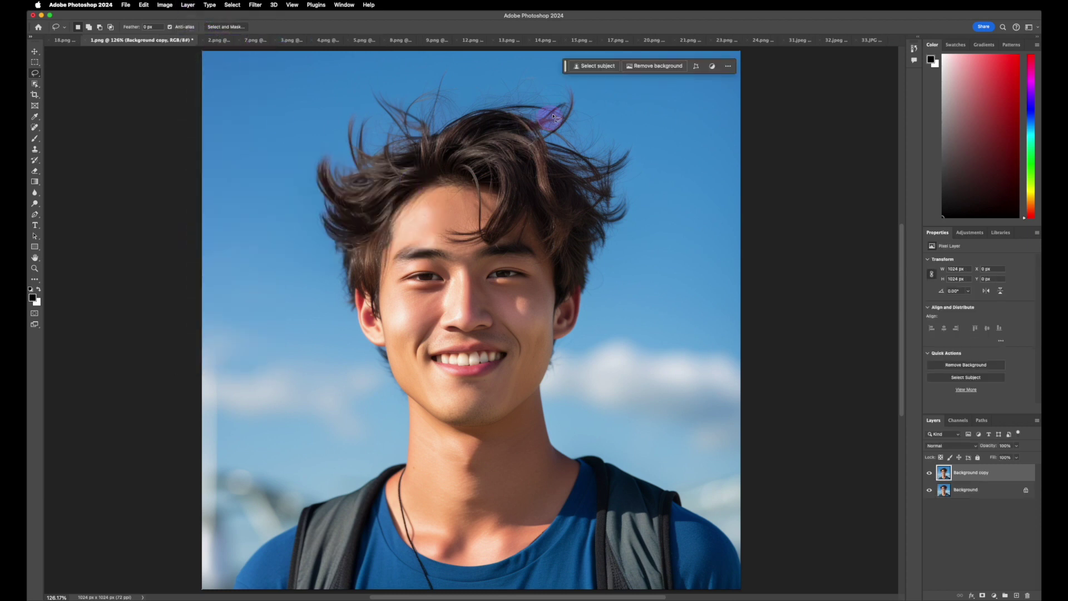
Lasso the moustache and chin area, about 201 × 187 px, apply Generative Fill with the prompt "facial hair", and compare it with the original
left_click_drag(563, 64, 398, 77)
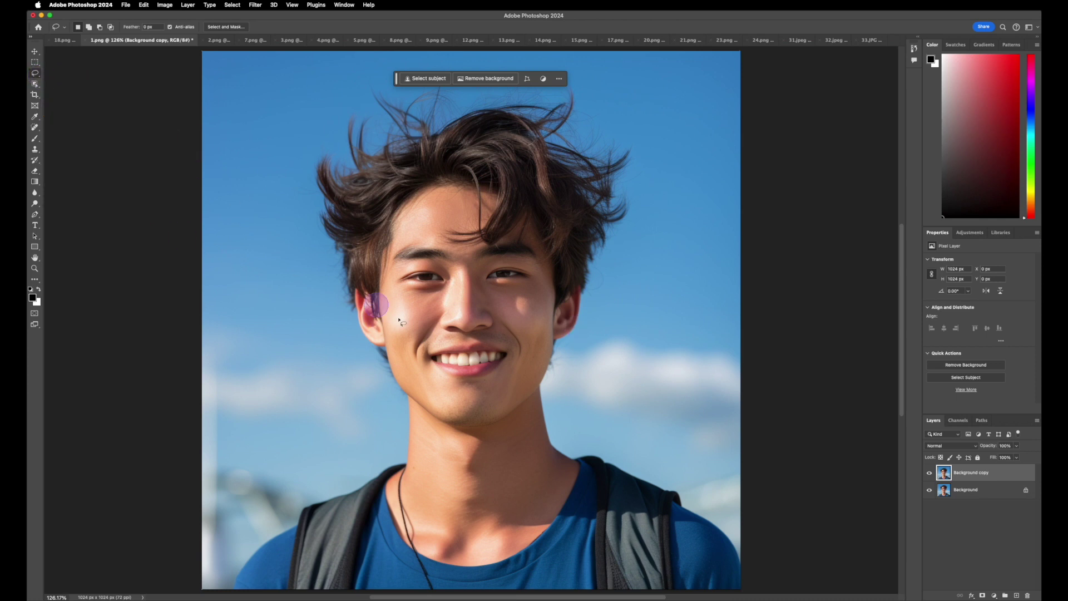
mouse_move(452, 336)
left_mouse_down()
mouse_move(418, 349)
mouse_move(430, 411)
mouse_move(469, 424)
mouse_move(520, 405)
mouse_move(511, 334)
mouse_move(470, 331)
mouse_move(505, 346)
mouse_move(473, 400)
mouse_move(427, 353)
mouse_move(464, 335)
left_mouse_up()
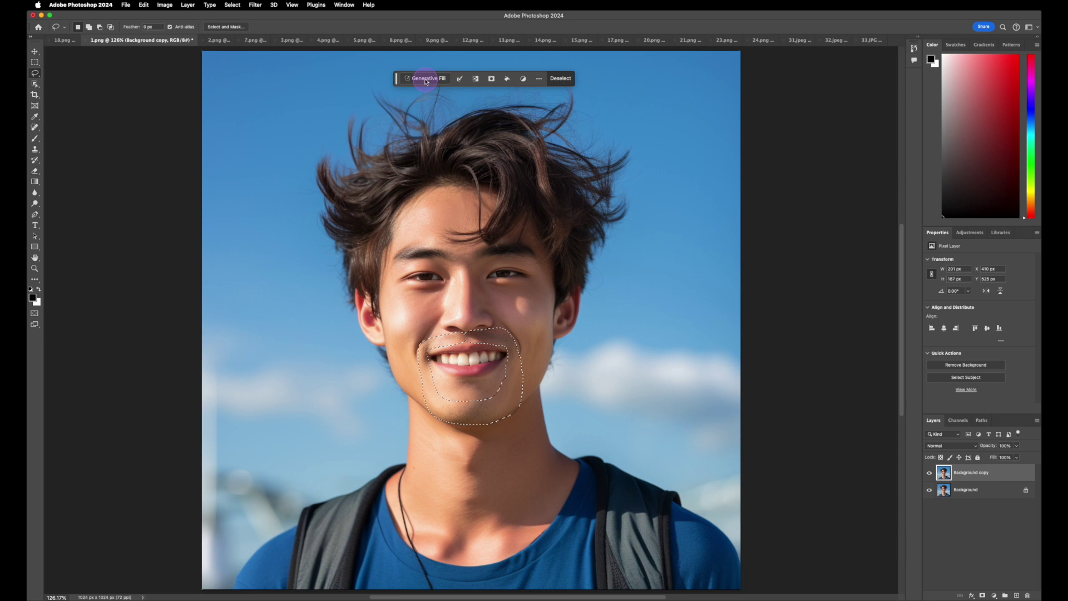
left_click(426, 79)
type("facial ha")
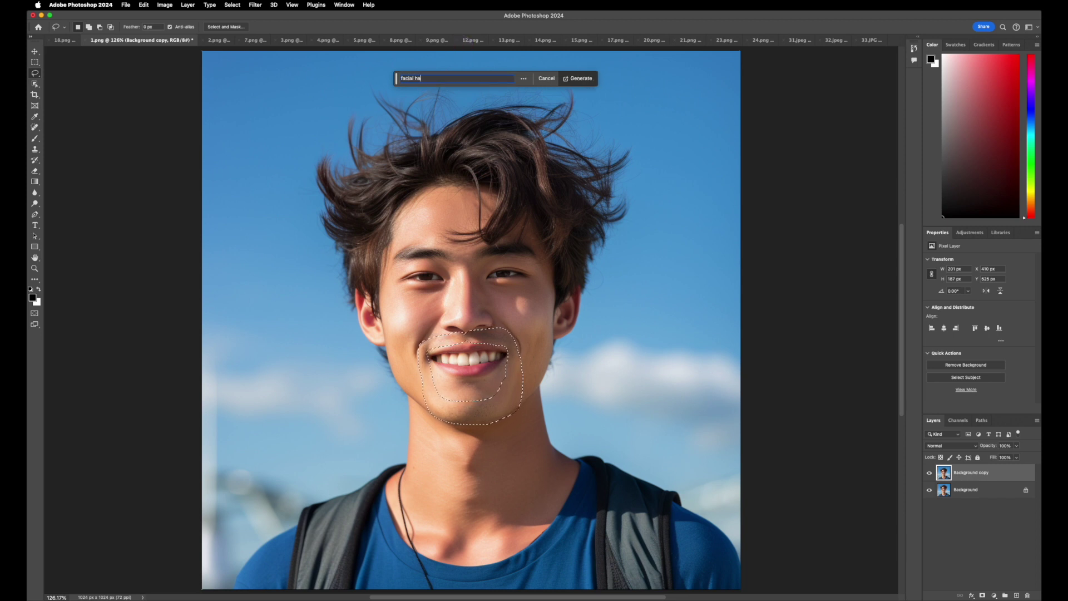
left_click(579, 78)
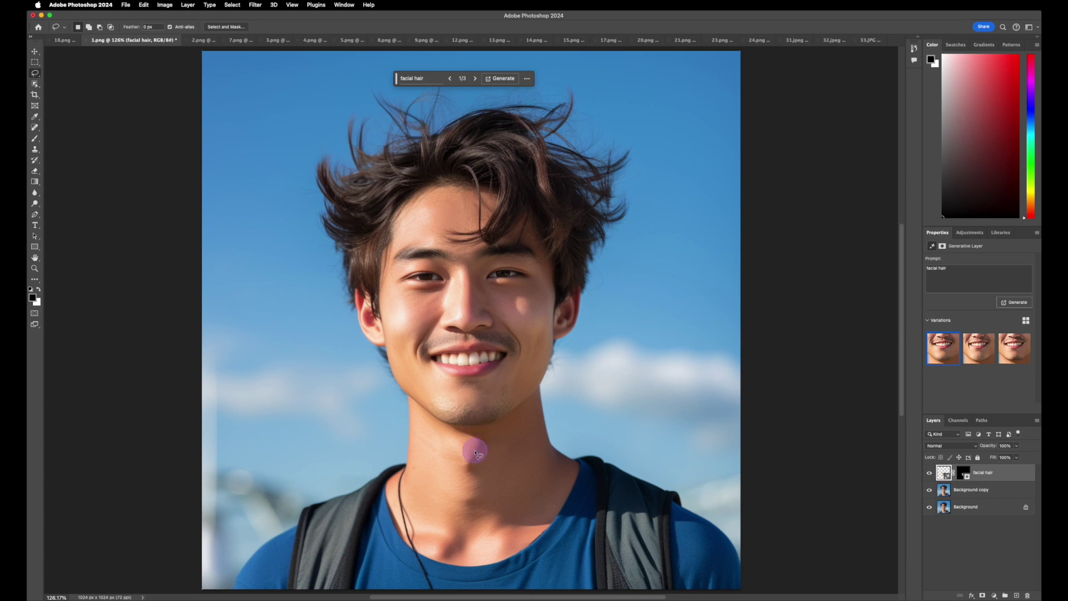
left_click(930, 473)
left_click(930, 474)
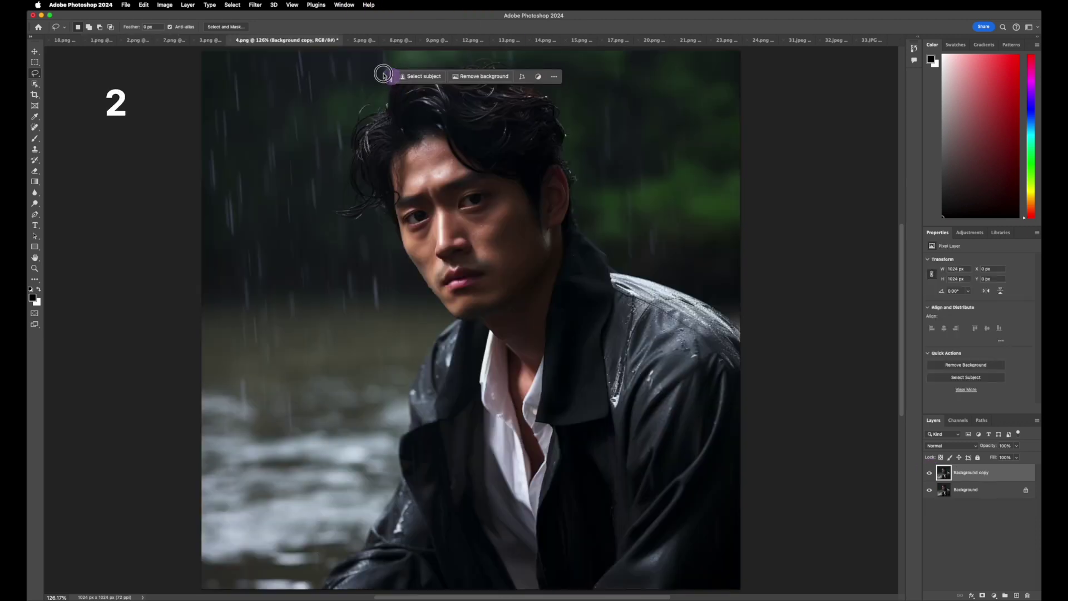
In 4.png, lasso the man's mouth, about 122 × 78 px, and apply Generative Fill with the prompt "smile"
left_click_drag(381, 74, 236, 68)
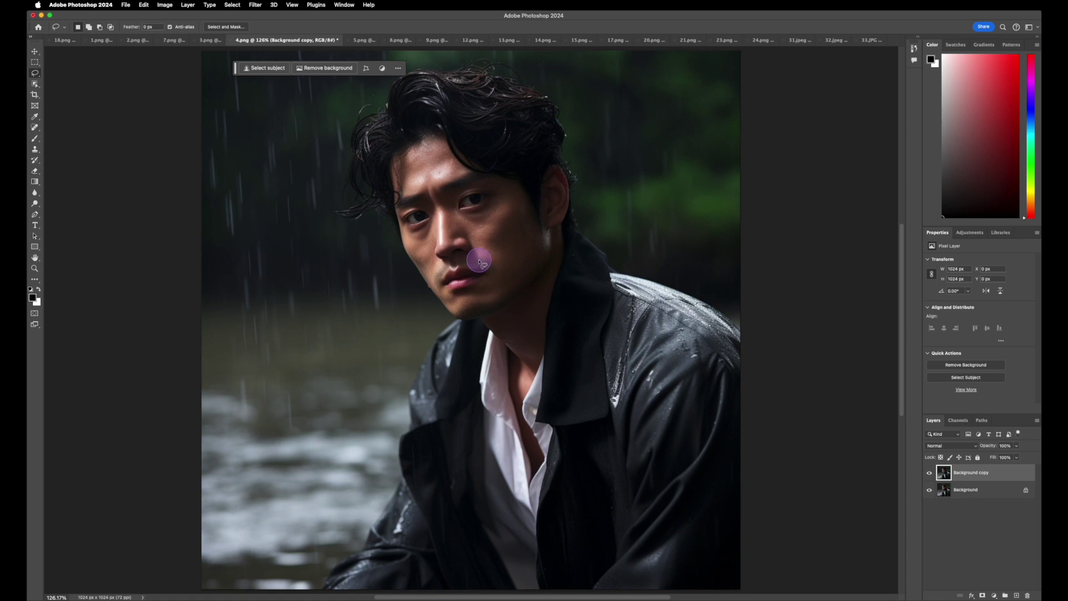
mouse_move(483, 259)
left_mouse_down()
mouse_move(437, 268)
mouse_move(441, 295)
mouse_move(477, 295)
mouse_move(490, 258)
left_mouse_up()
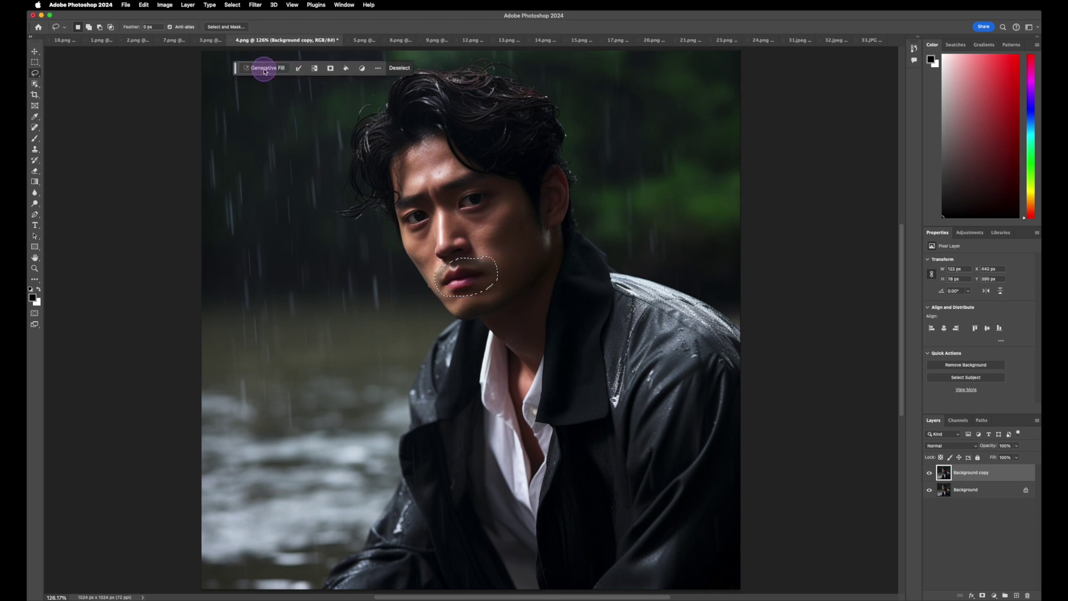
left_click(265, 69)
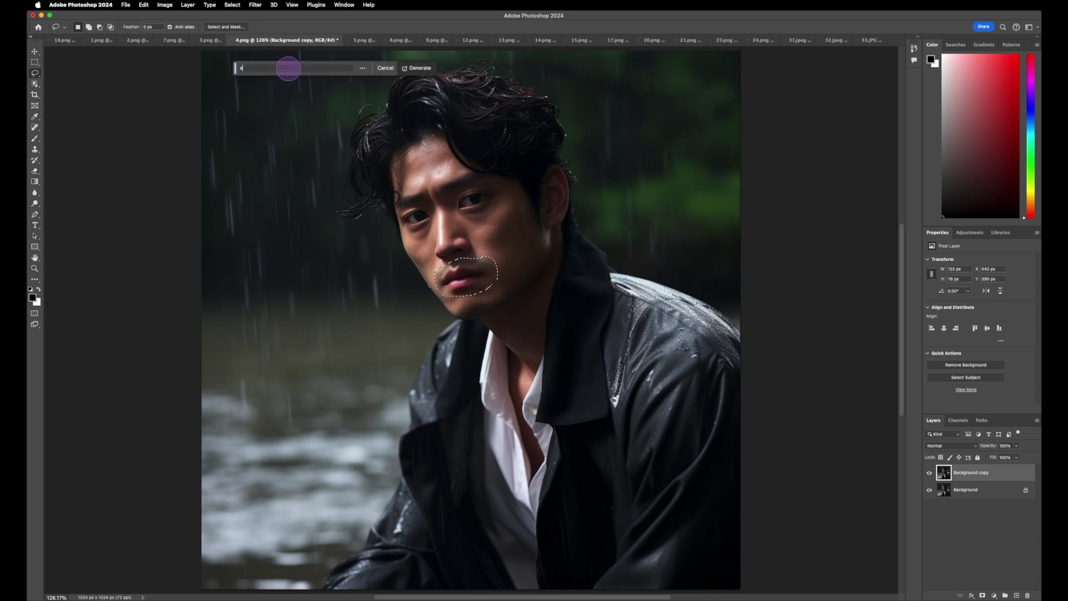
type("smile")
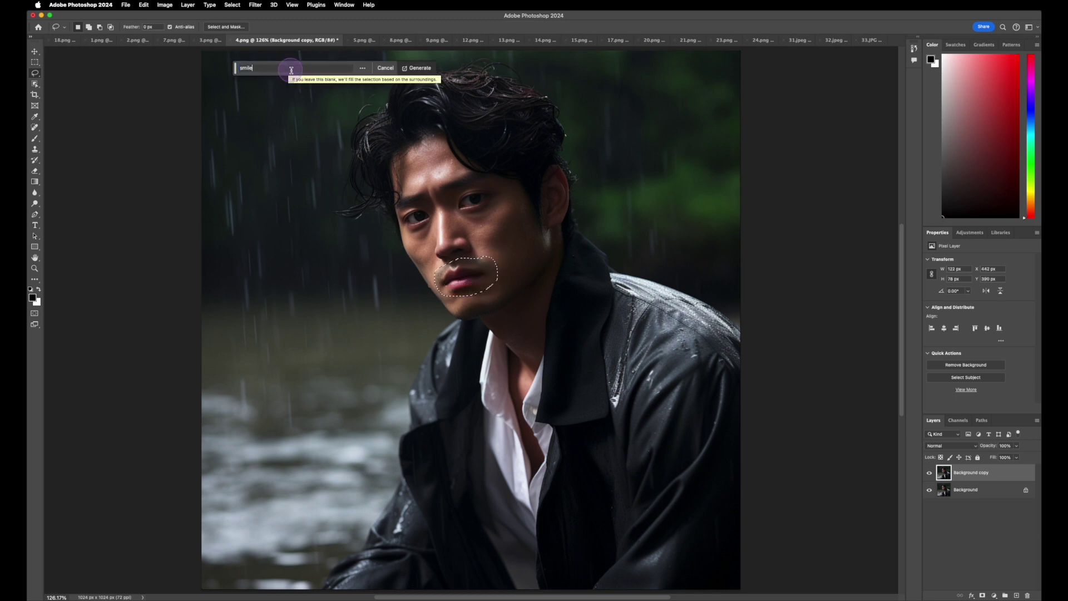
left_click(421, 69)
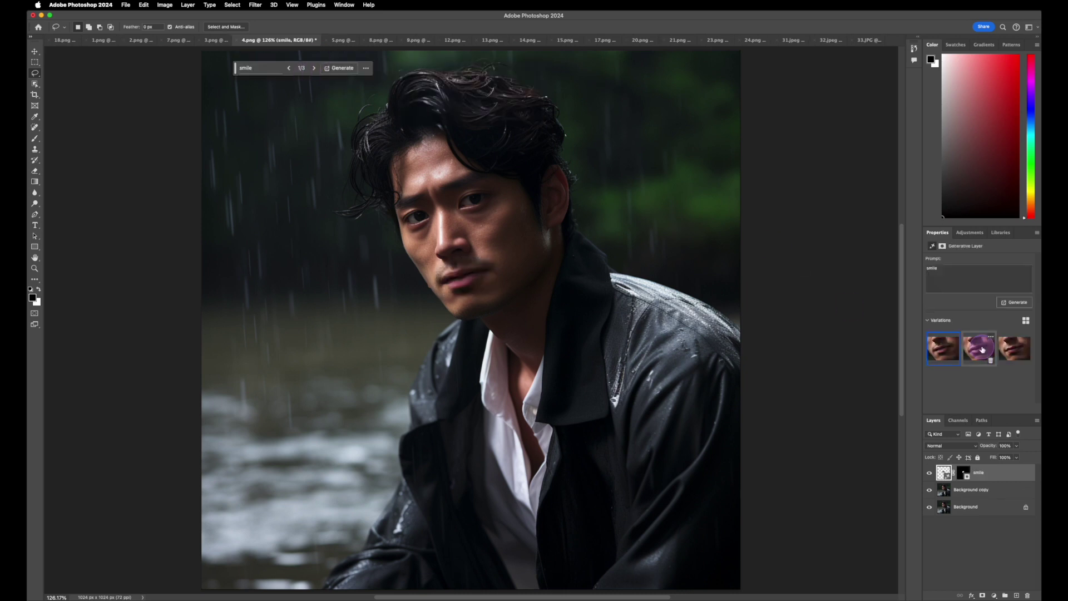
Choose the third smile variation and compare it with the original by hiding and showing the smile layer
left_click(1012, 350)
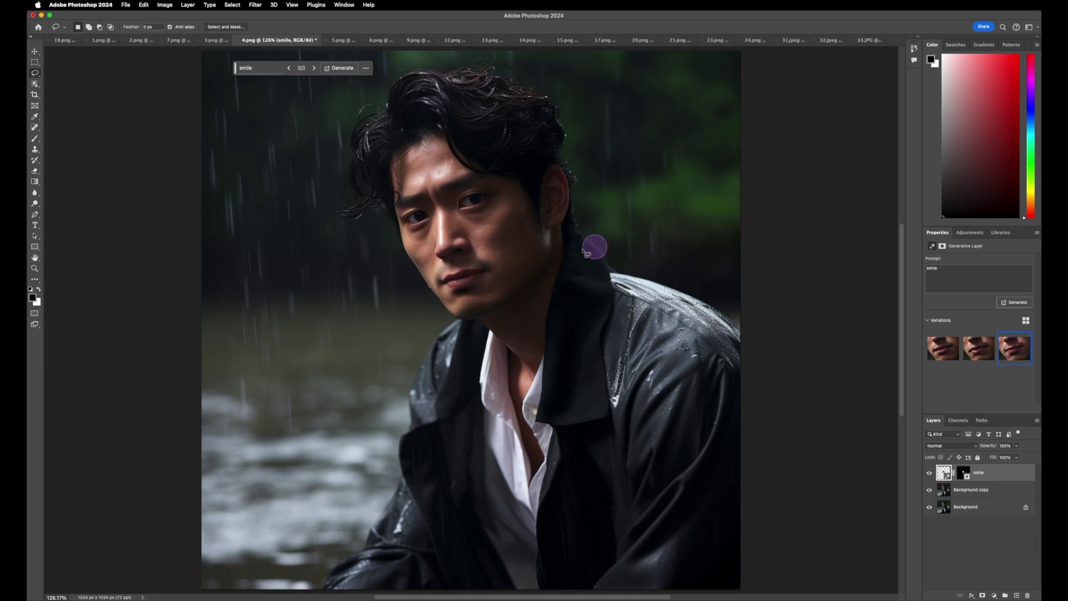
left_click(930, 474)
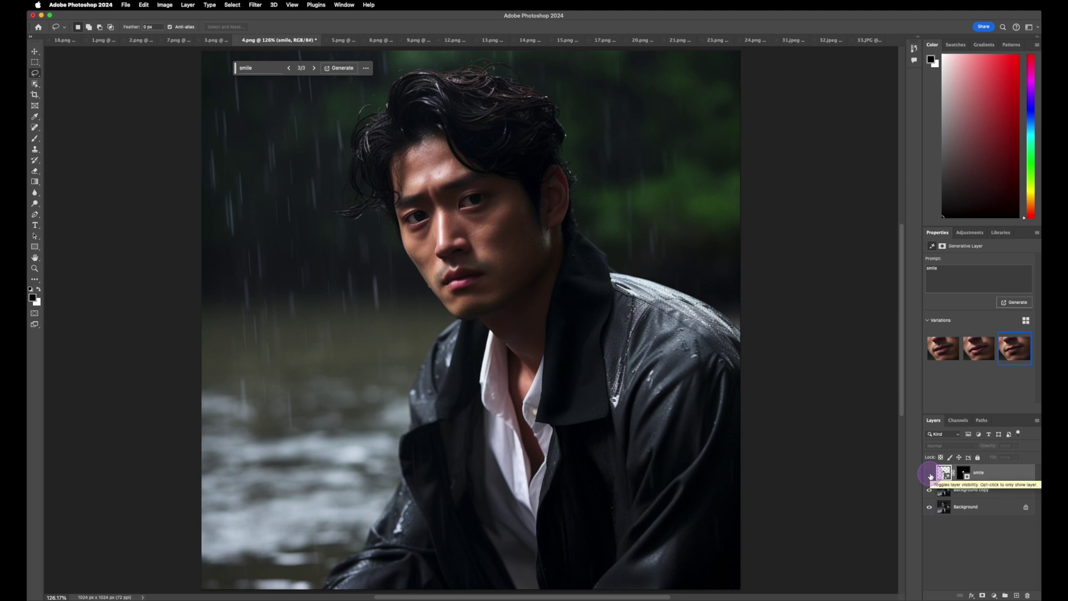
left_click(930, 474)
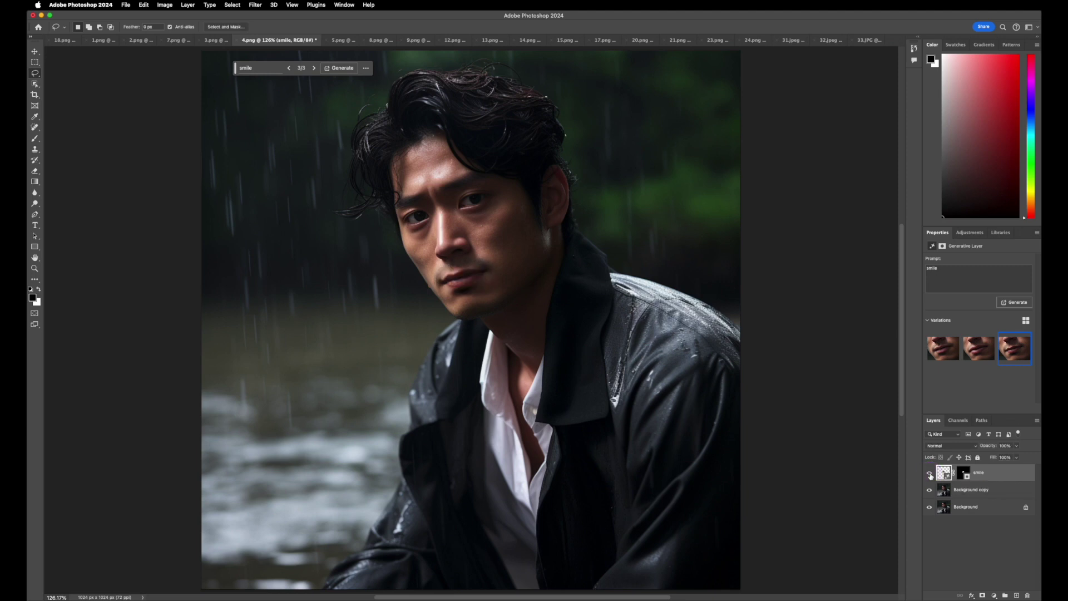
Switch to 5.png, lasso a glasses shape around the eyes, apply Generative Fill with the prompt "sunglasses", and choose the third variation
key("ctrl+Tab")
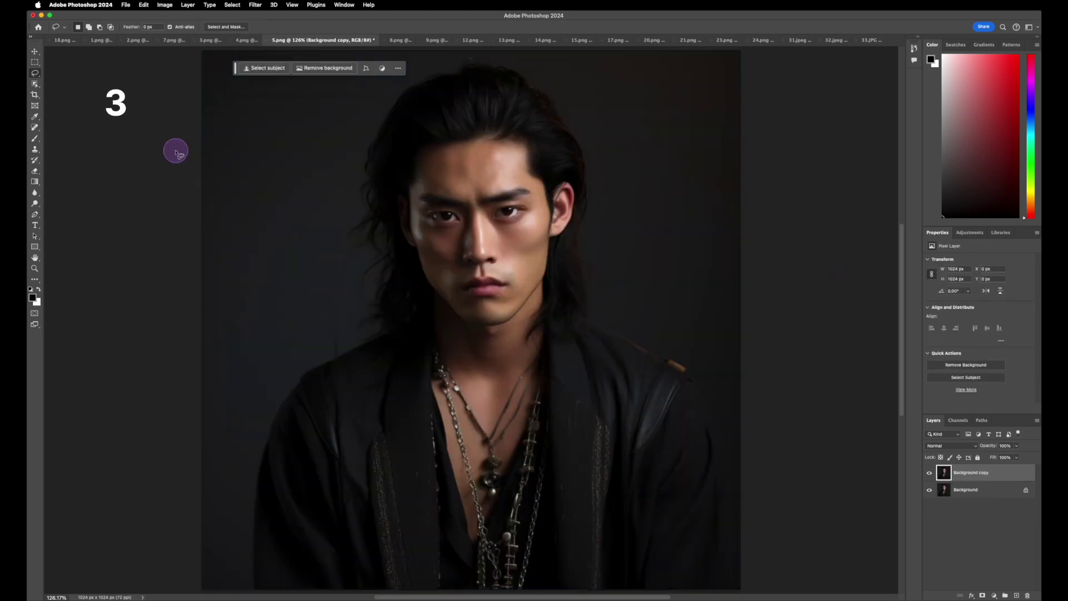
mouse_move(409, 213)
left_mouse_down()
mouse_move(419, 196)
mouse_move(475, 206)
mouse_move(509, 185)
mouse_move(548, 196)
mouse_move(484, 223)
mouse_move(410, 214)
left_mouse_up()
left_click(269, 67)
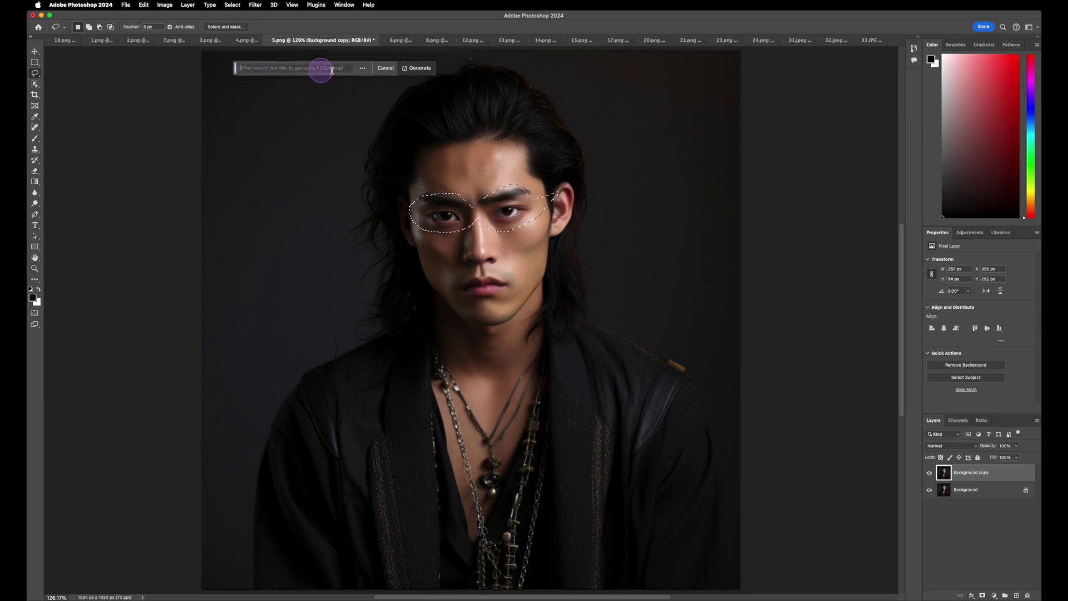
type("sunglasses")
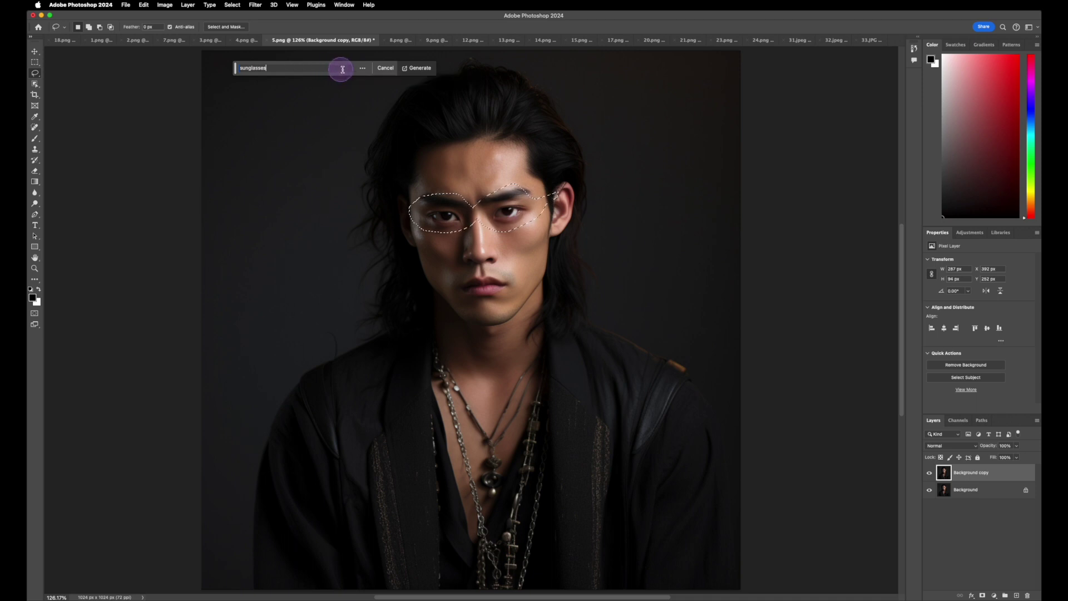
left_click(420, 68)
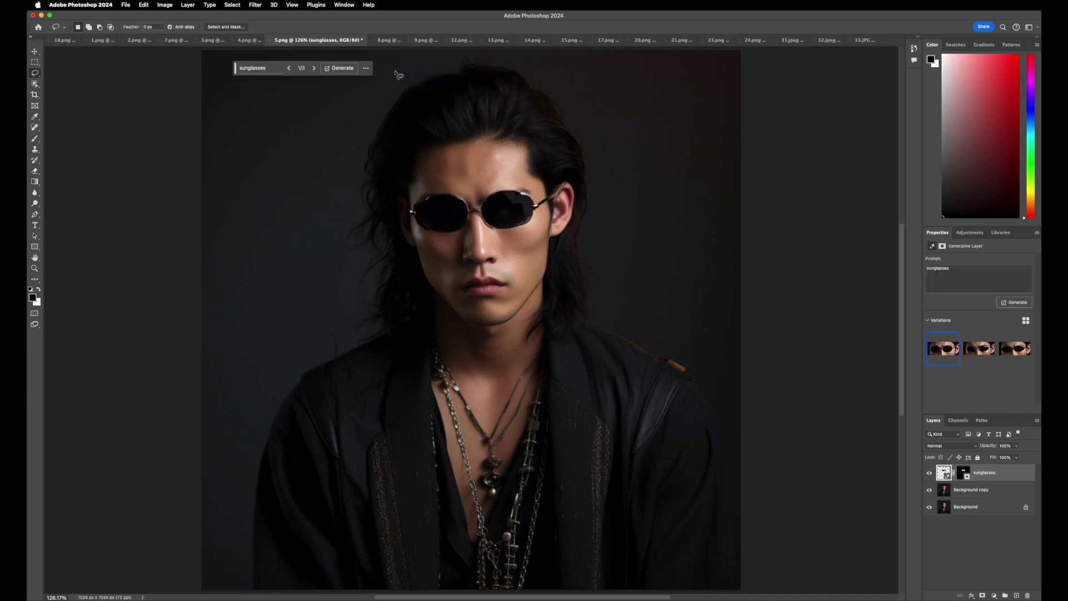
left_click(979, 356)
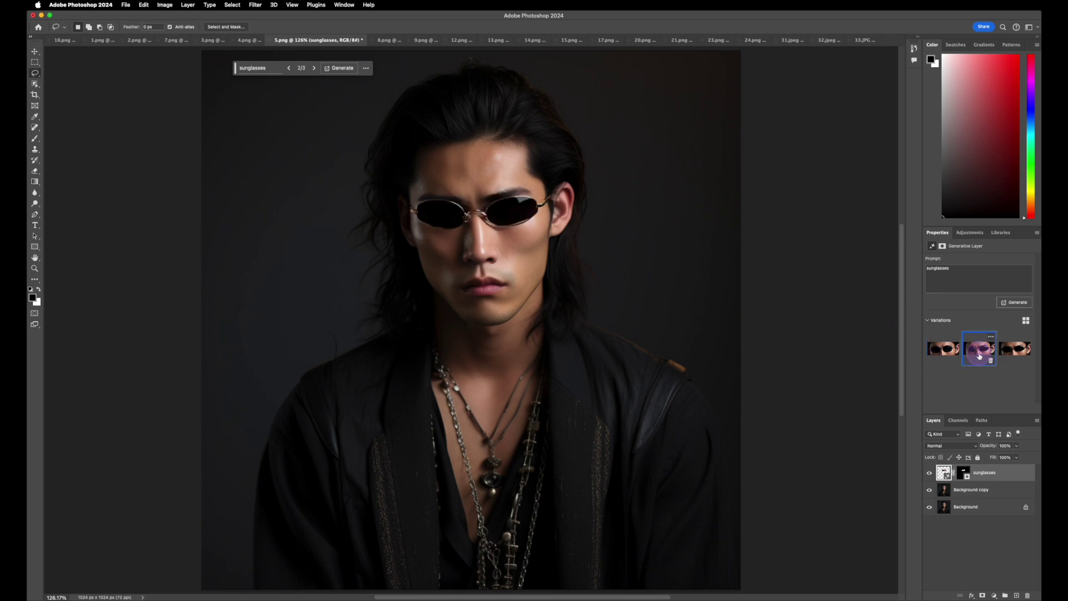
left_click(1014, 356)
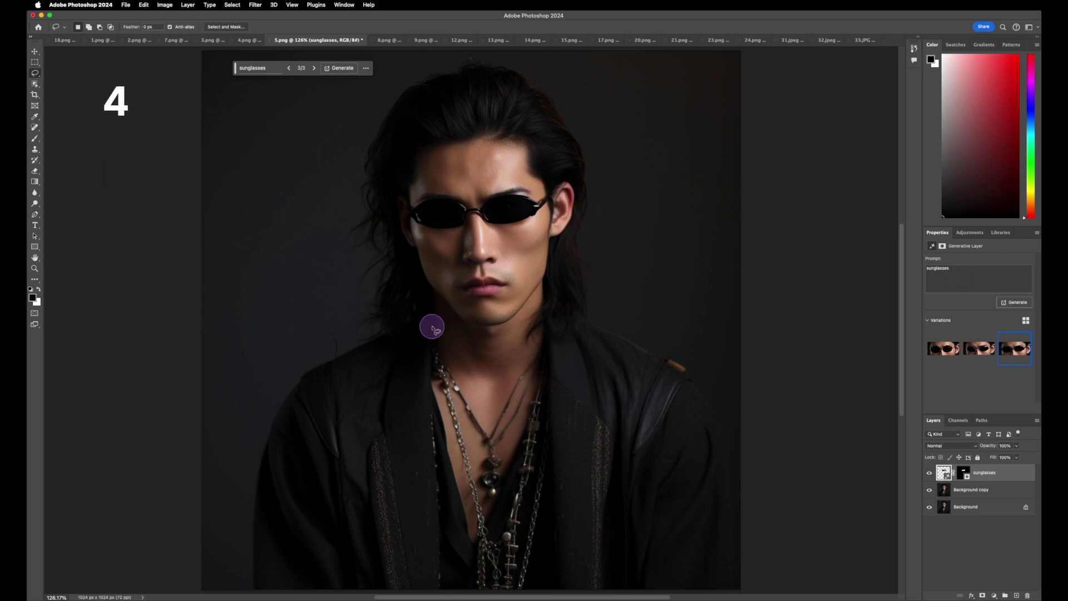
Lasso the man's clothing and chest below the neck and apply Generative Fill with the prompt "black suit and tie"
mouse_move(434, 328)
left_mouse_down()
mouse_move(370, 337)
mouse_move(303, 372)
mouse_move(242, 487)
mouse_move(238, 545)
mouse_move(645, 598)
mouse_move(708, 422)
mouse_move(562, 332)
mouse_move(436, 329)
left_mouse_up()
left_click(261, 69)
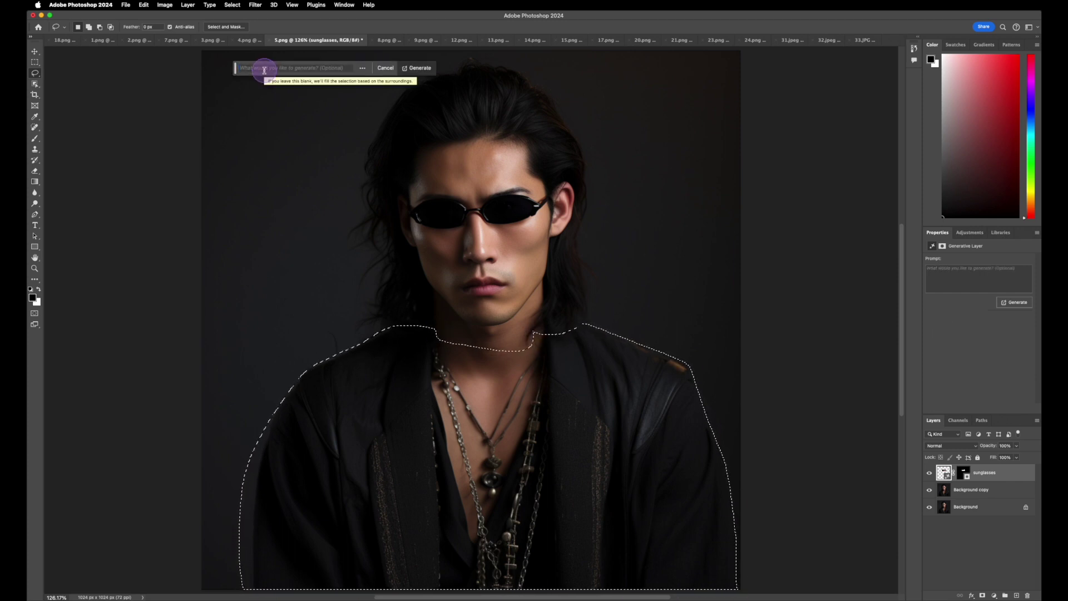
type("black suit an")
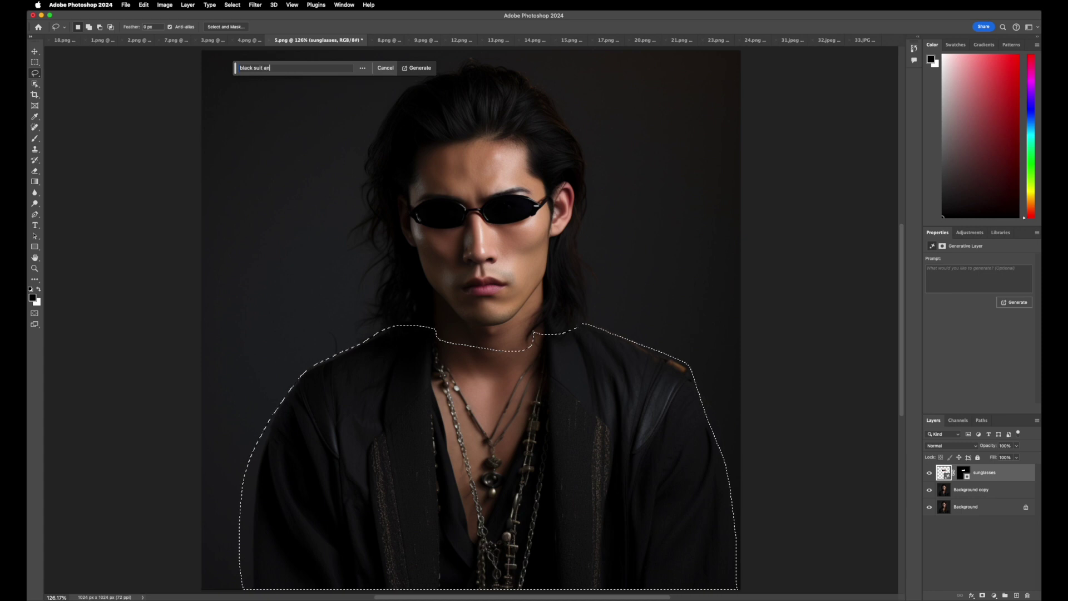
type("d tie")
left_click(418, 67)
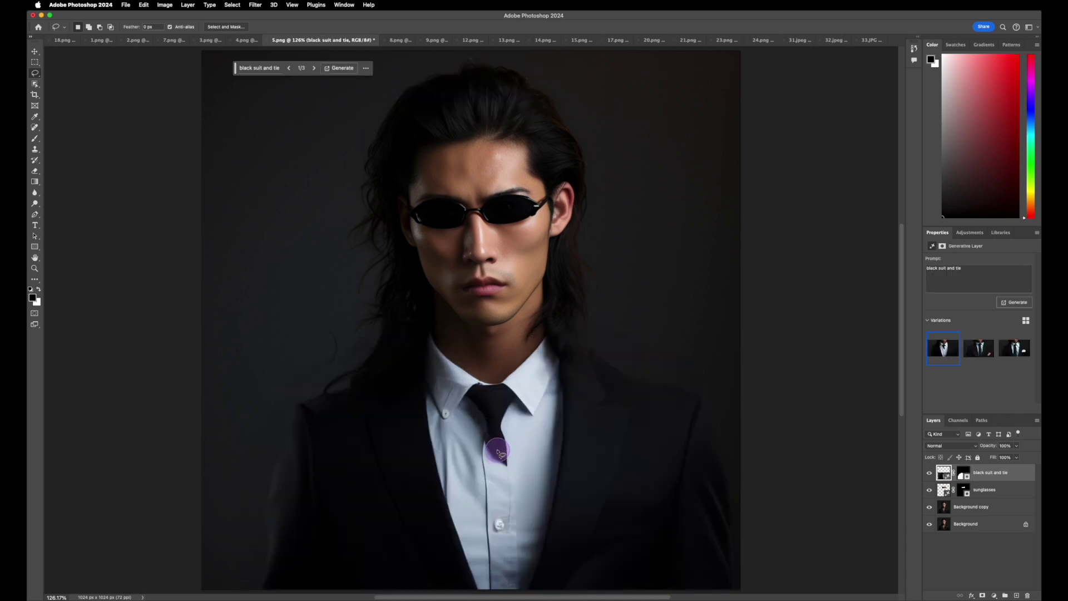
Compare the generated suit variations and choose the third one with the white pocket square
left_click(984, 352)
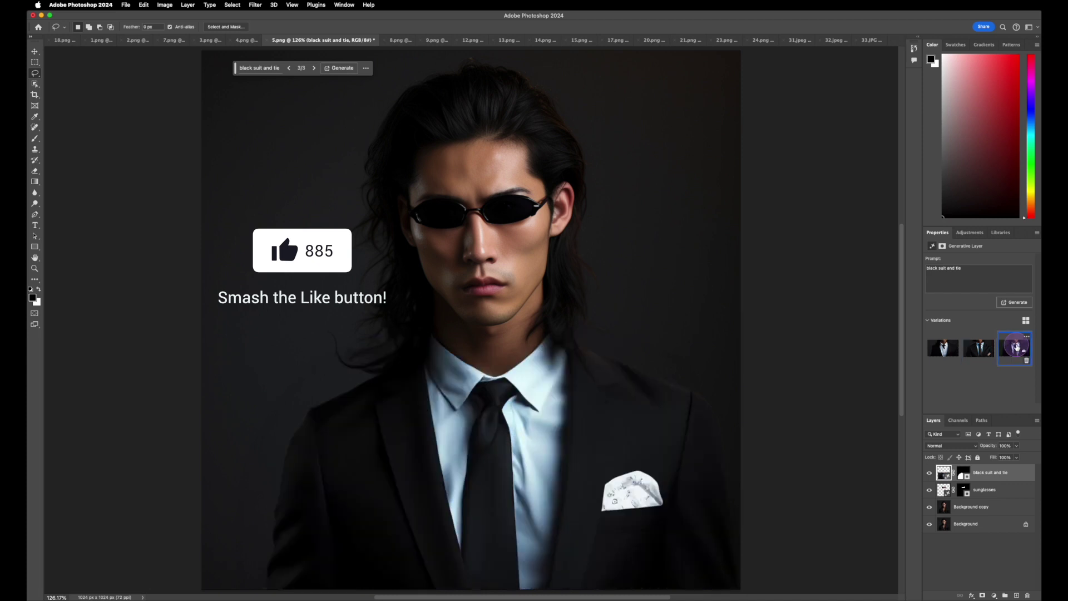
left_click(984, 349)
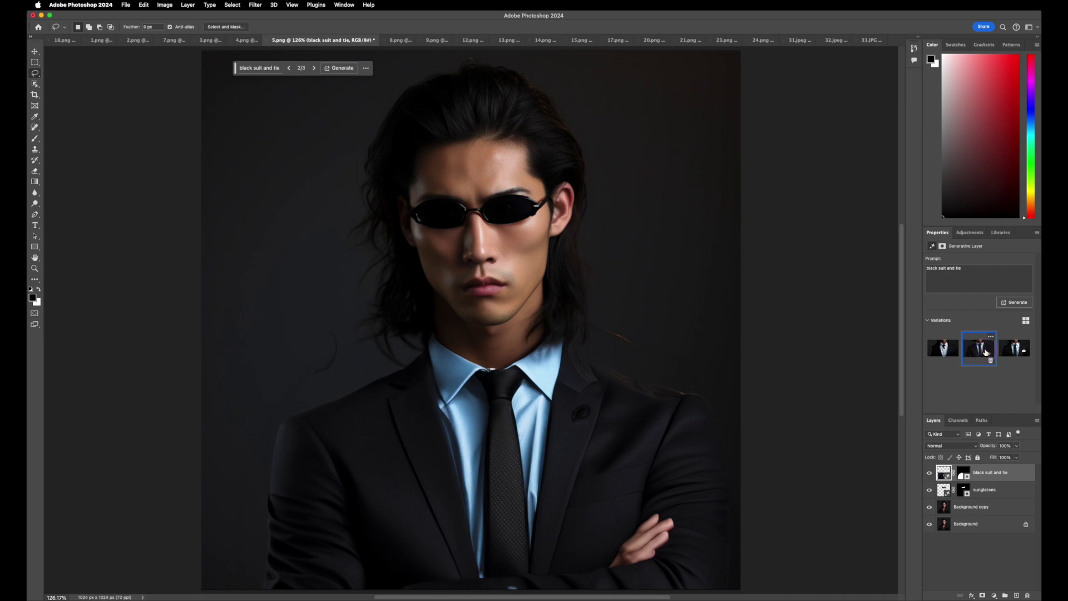
left_click(1007, 354)
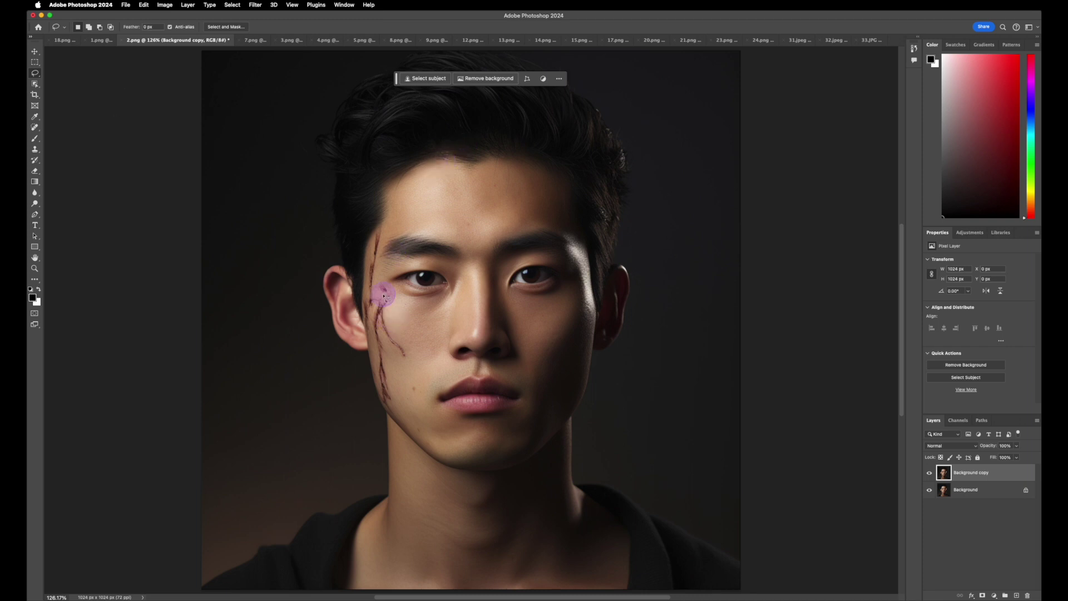
In 2.png, lasso the scars beside the eye and cheek, about 90 × 360 px, and apply Generative Fill with an empty prompt
mouse_move(376, 234)
left_mouse_down()
mouse_move(365, 330)
mouse_move(395, 418)
mouse_move(391, 374)
left_mouse_up()
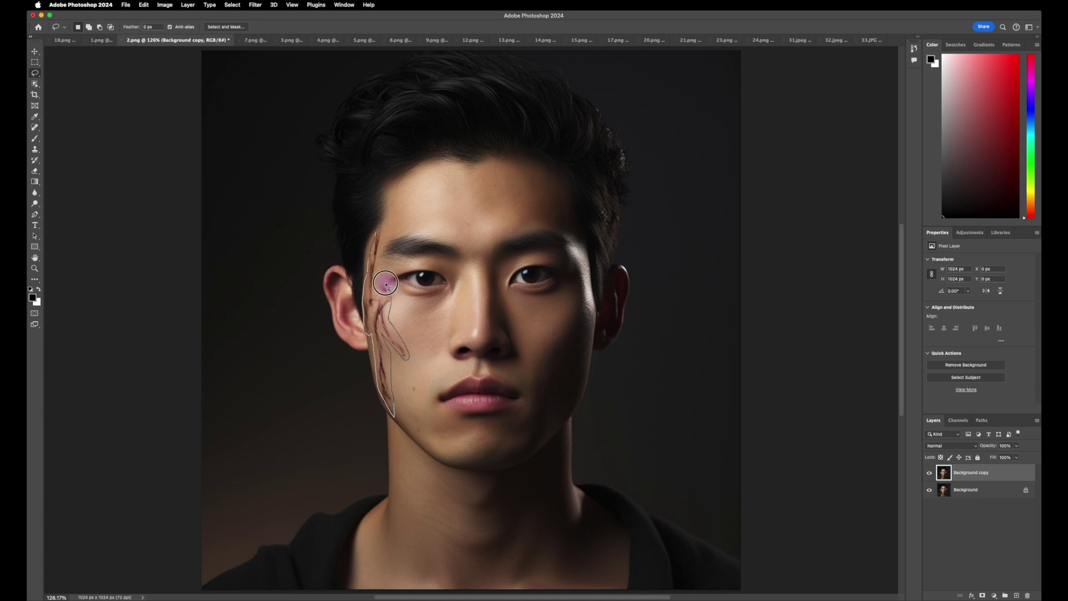
left_click_drag(378, 276, 378, 234)
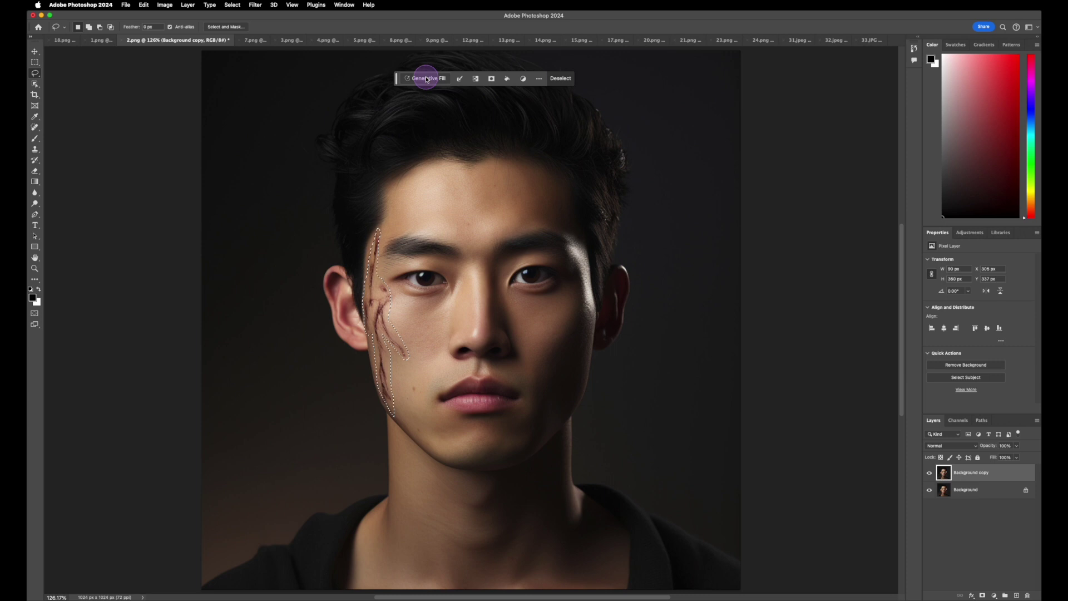
left_click(426, 77)
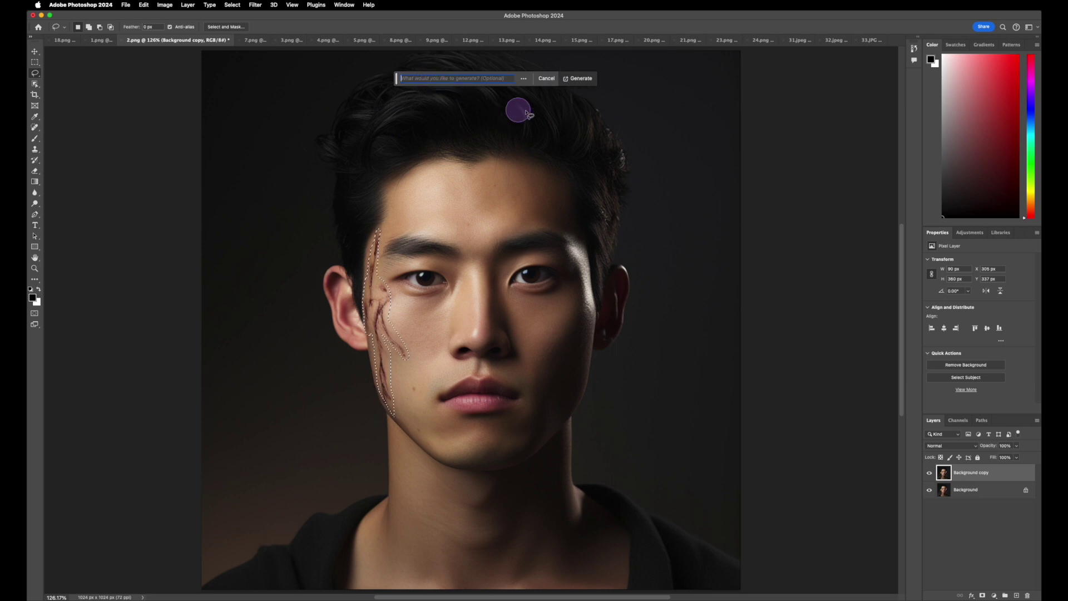
left_click(587, 83)
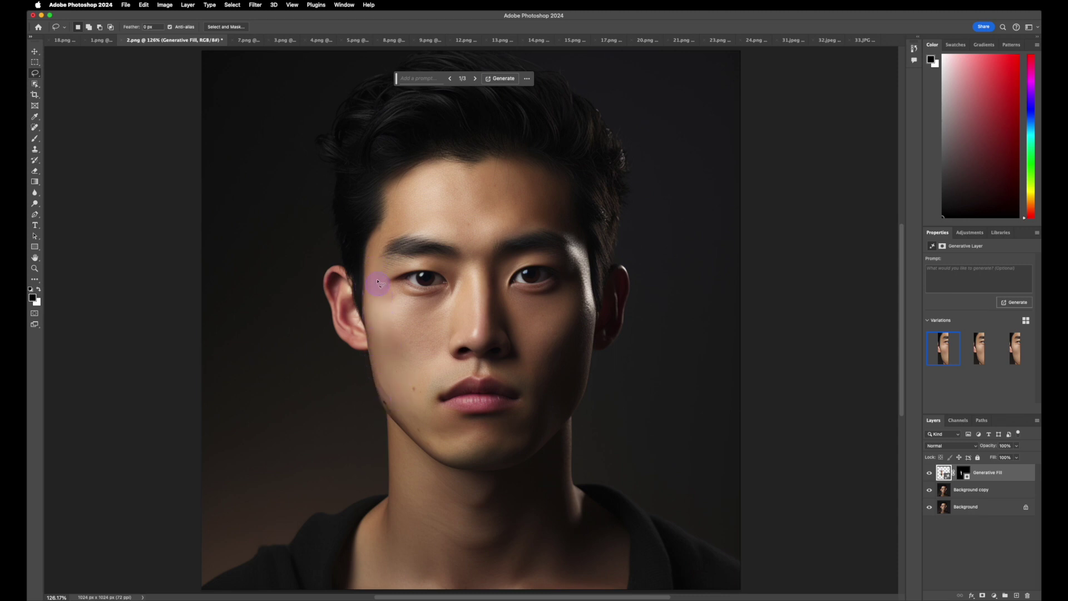
Choose the third scar-removal variation and compare it with the original by hiding and showing the Generative Fill layer
mouse_move(975, 358)
mouse_move(1011, 349)
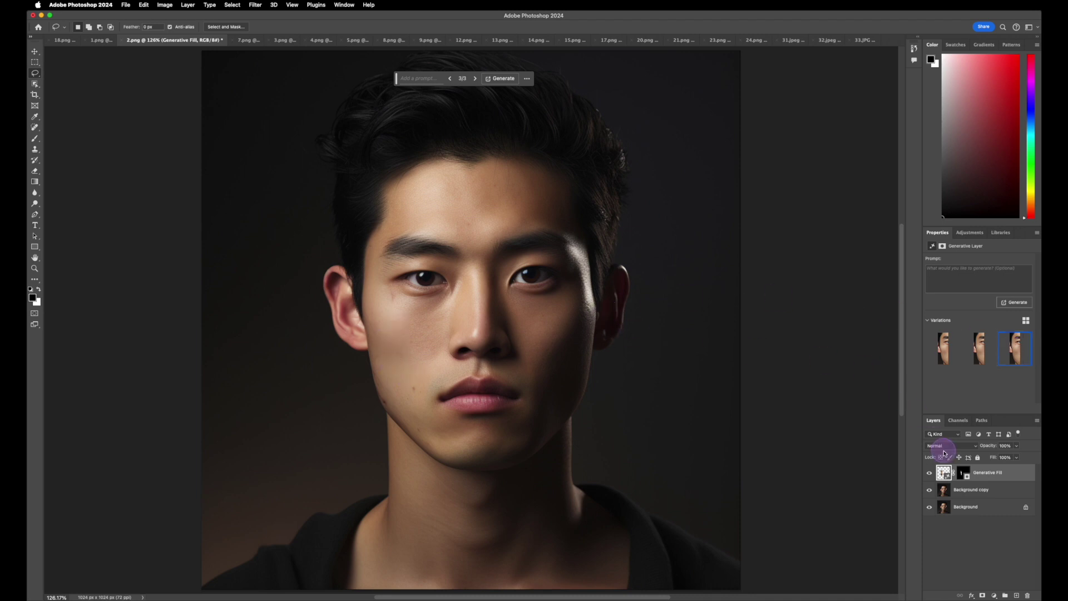
left_click(929, 474)
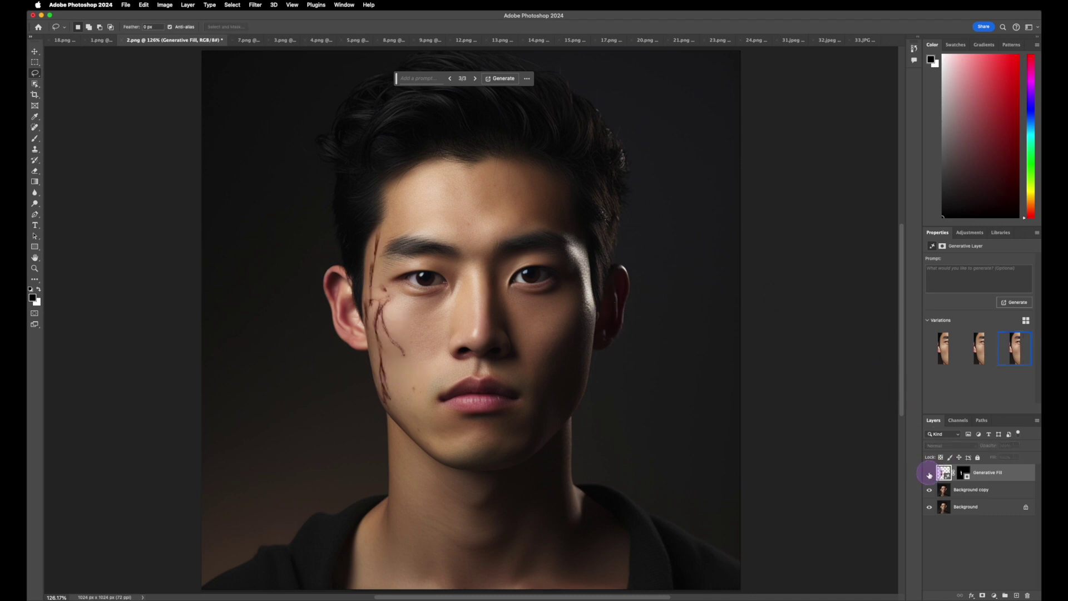
left_click(929, 474)
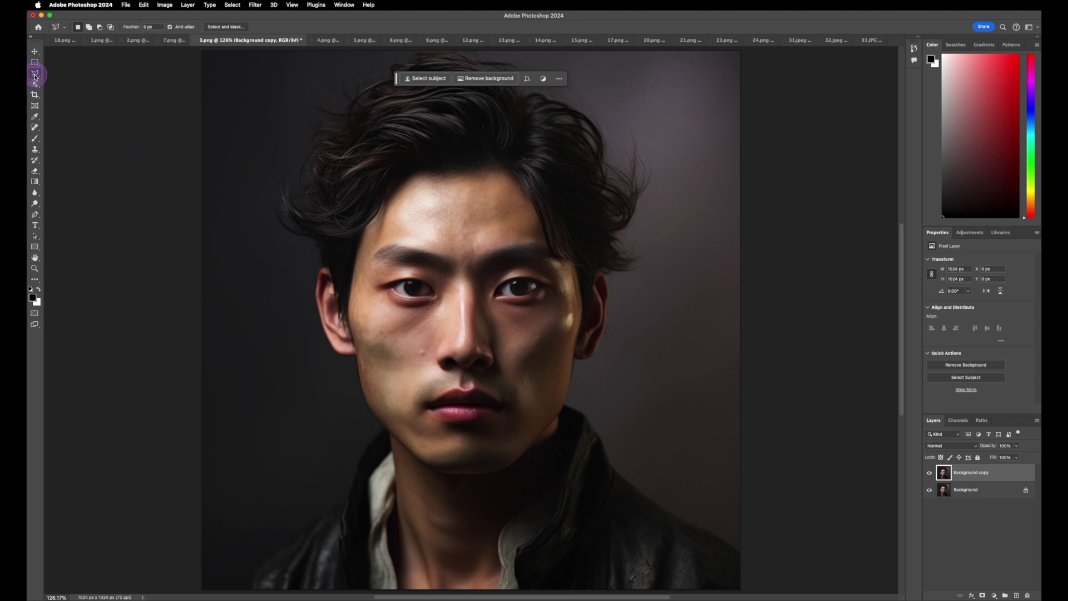
In 5.png, lasso the blemishes on the man's forehead, cheek, nose and chin as one combined selection spanning about 245 × 410 px
left_click(34, 74)
left_click(67, 73)
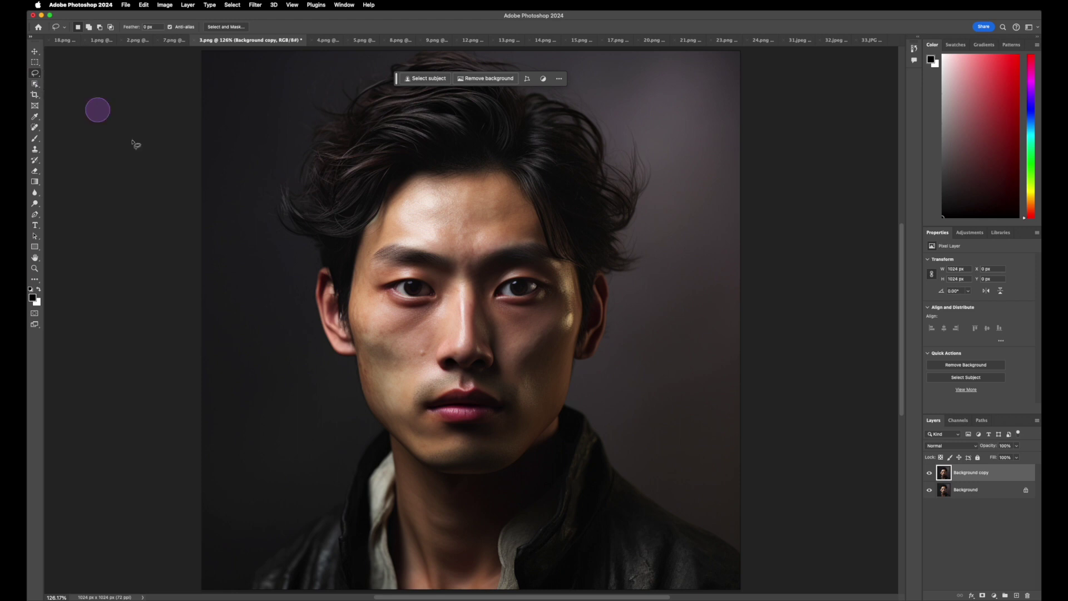
left_click(416, 350)
mouse_move(415, 350)
left_mouse_down()
mouse_move(373, 370)
mouse_move(361, 362)
mouse_move(367, 397)
mouse_move(362, 365)
left_mouse_up()
left_click_drag(376, 326, 377, 326)
mouse_move(466, 238)
left_mouse_down()
mouse_move(462, 265)
mouse_move(472, 239)
left_mouse_up()
mouse_move(459, 346)
left_mouse_down()
mouse_move(453, 358)
mouse_move(455, 349)
left_mouse_up()
left_click_drag(418, 445, 421, 444)
left_click_drag(362, 303, 379, 295)
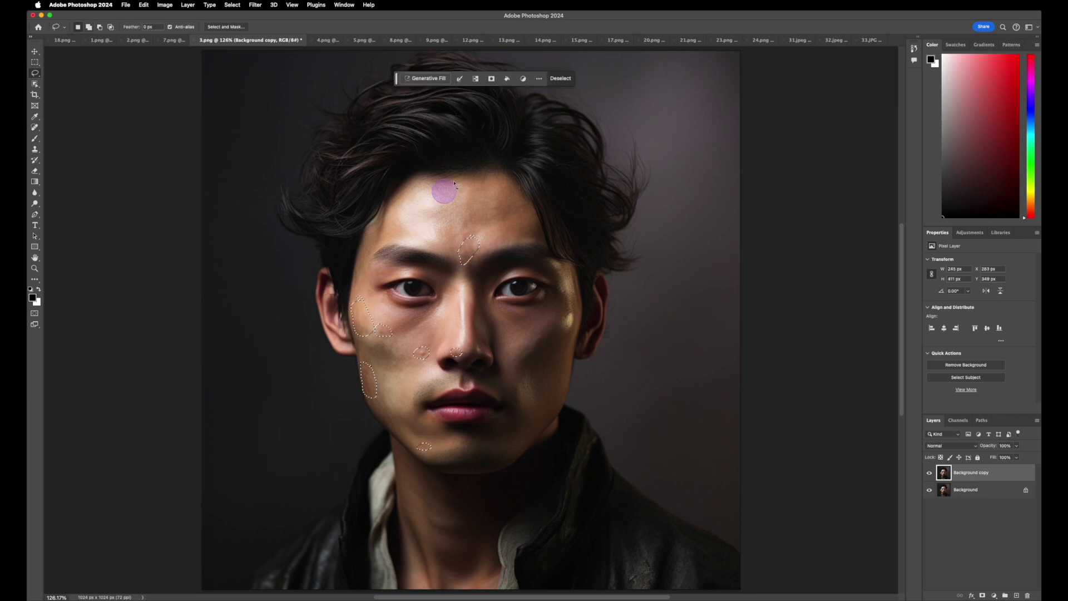
Apply Generative Fill with an empty prompt to the blemishes and compare the result with the original by hiding and showing the new layer
left_click(433, 84)
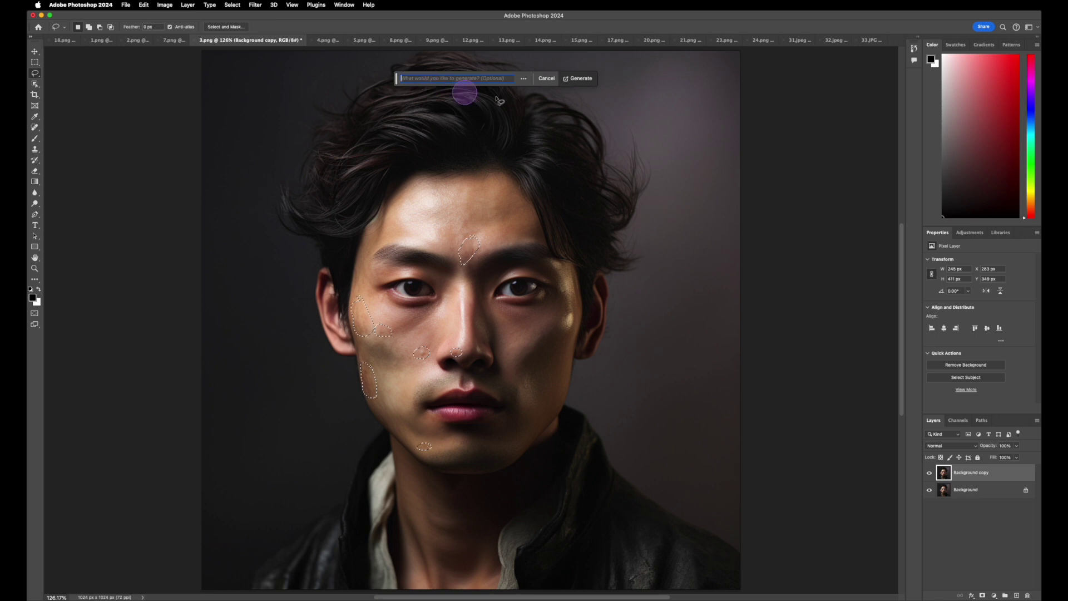
left_click(581, 79)
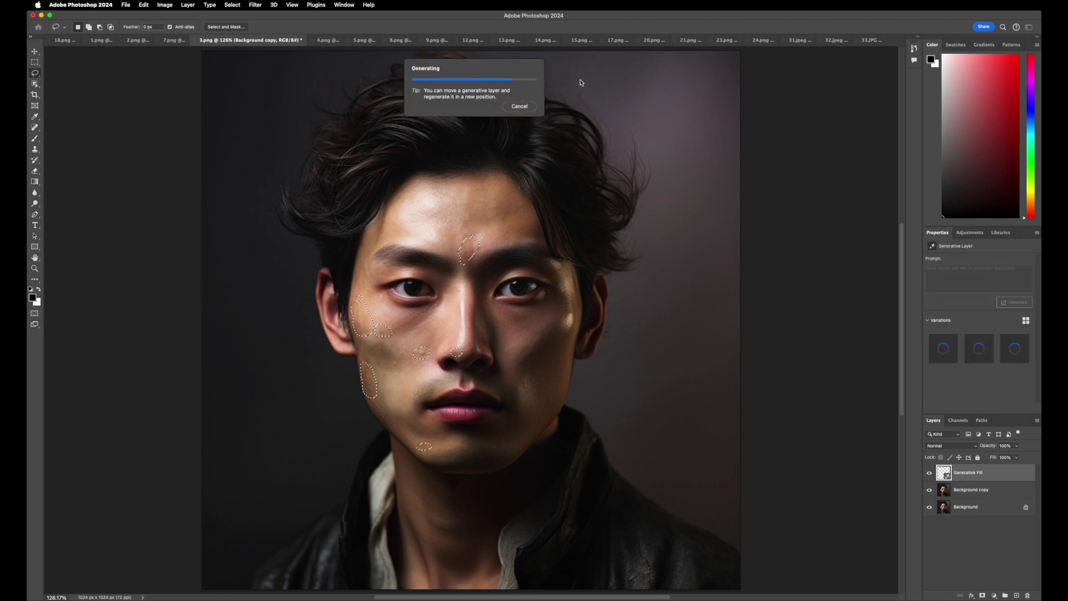
left_click(929, 474)
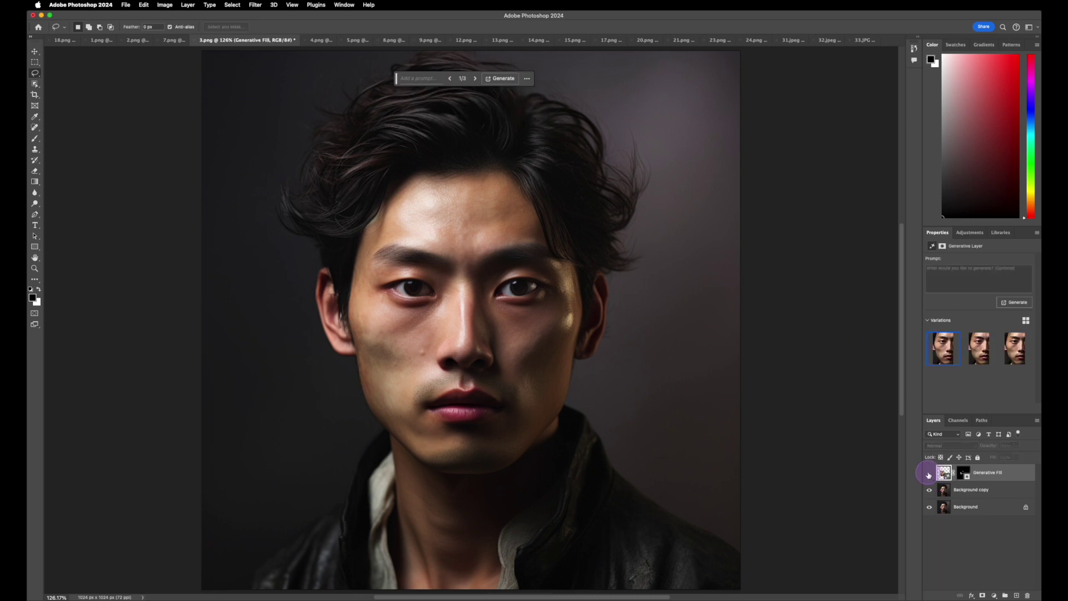
left_click(929, 473)
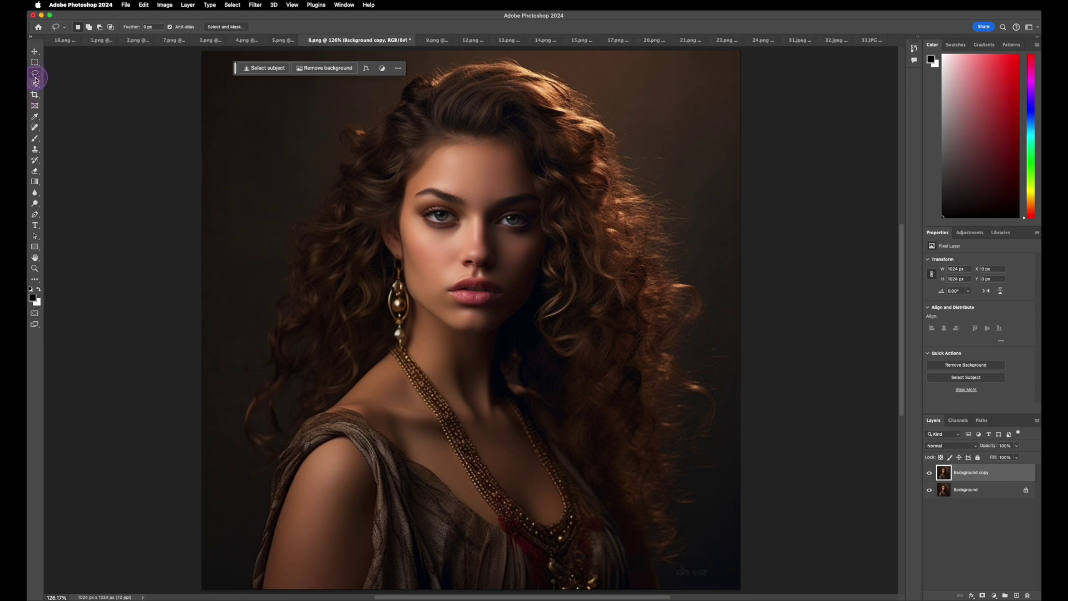
In 8.png, lasso both of the woman's eyes and apply Generative Fill with the prompt "brown eyes"
left_click(423, 220)
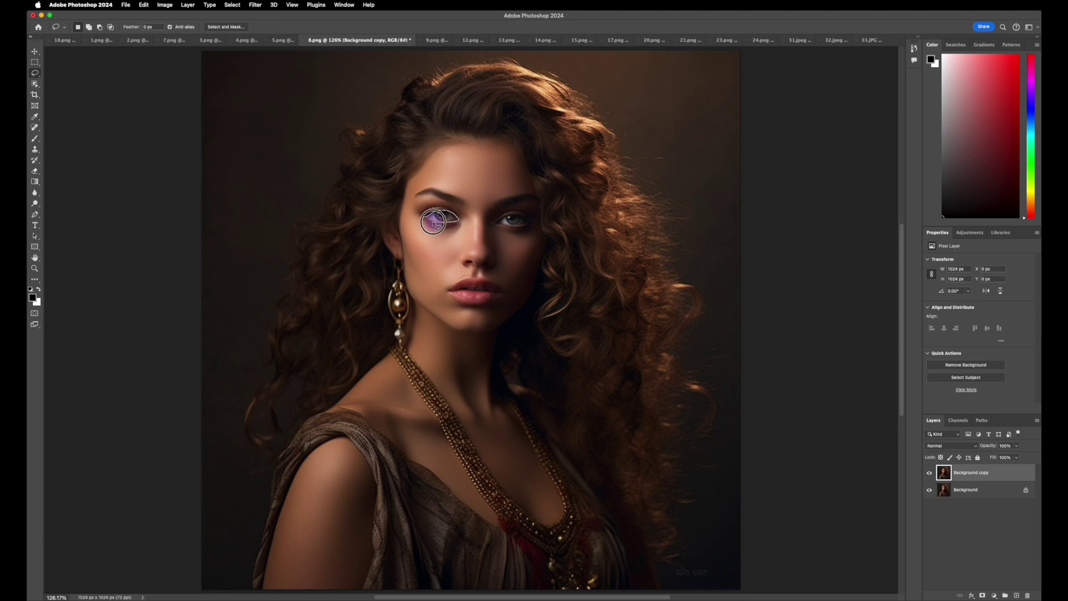
left_click_drag(439, 224, 423, 219)
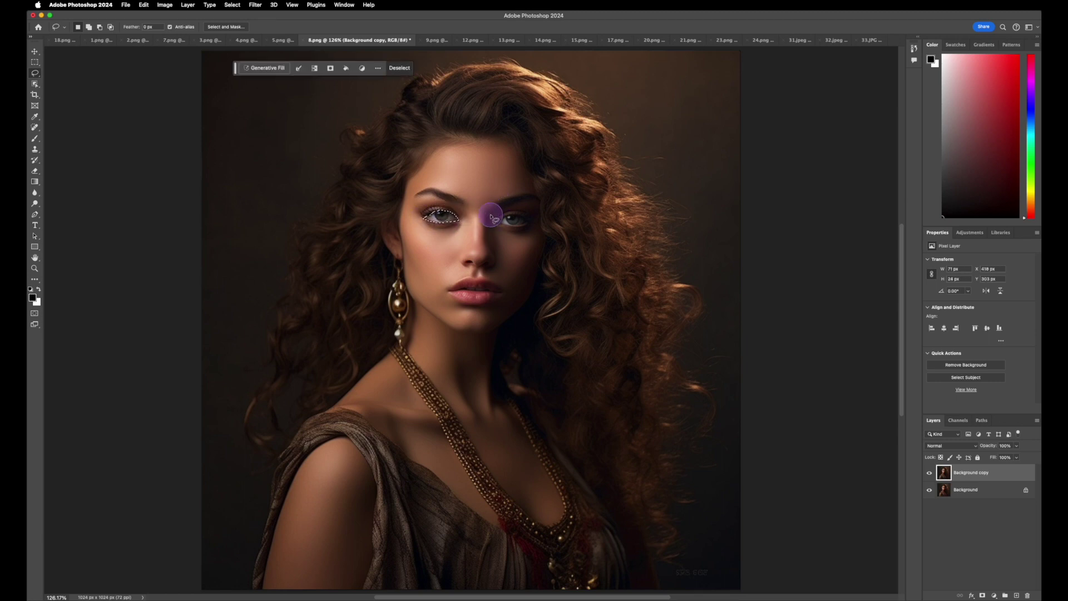
mouse_move(499, 225)
left_mouse_down()
mouse_move(531, 218)
mouse_move(508, 220)
left_mouse_up()
left_click(259, 67)
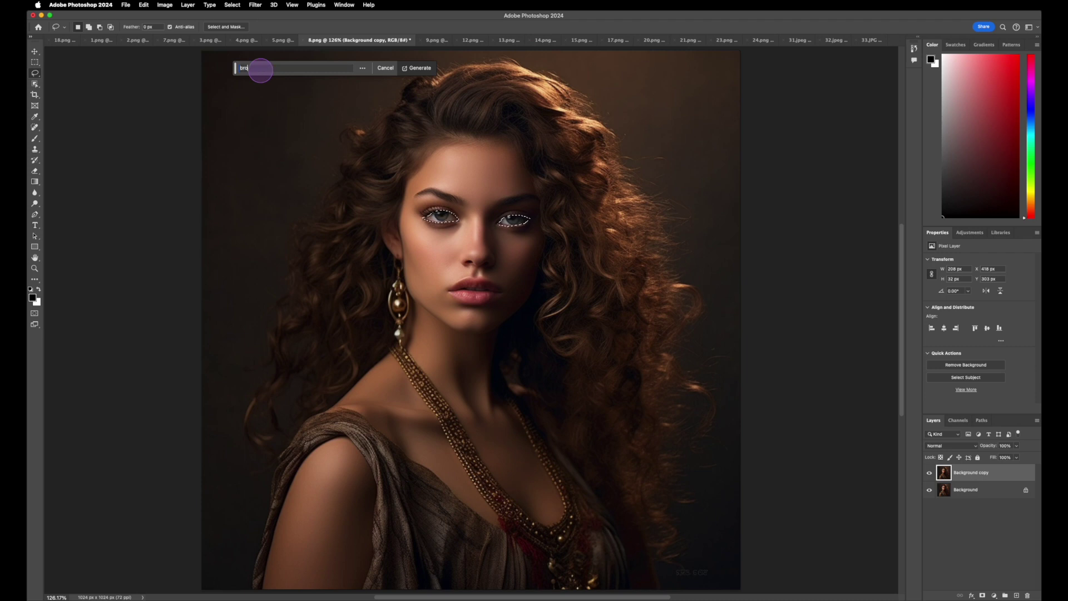
type("brown eyes")
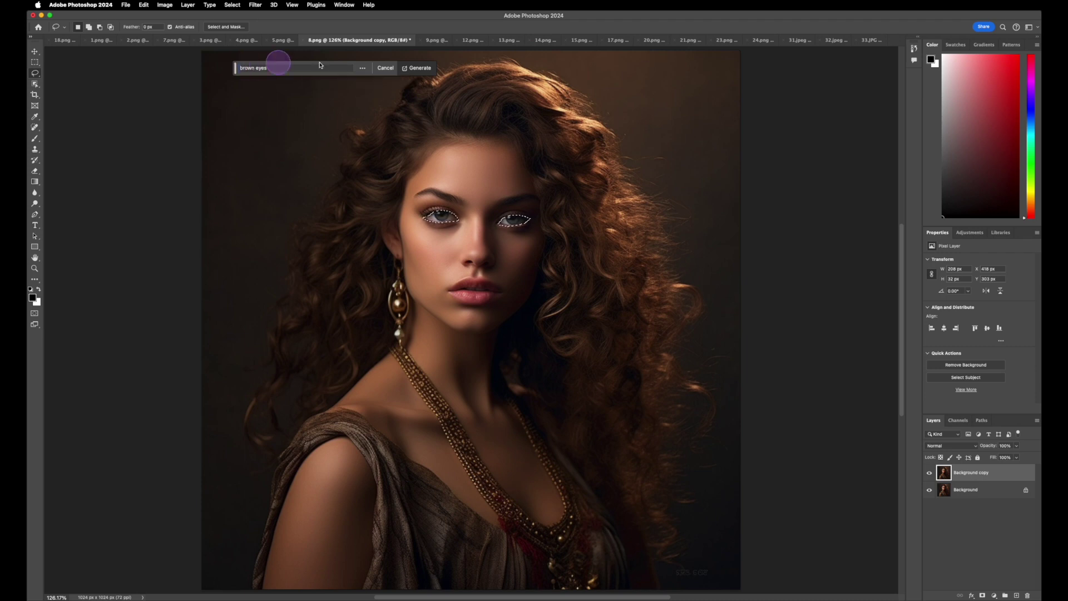
left_click(419, 68)
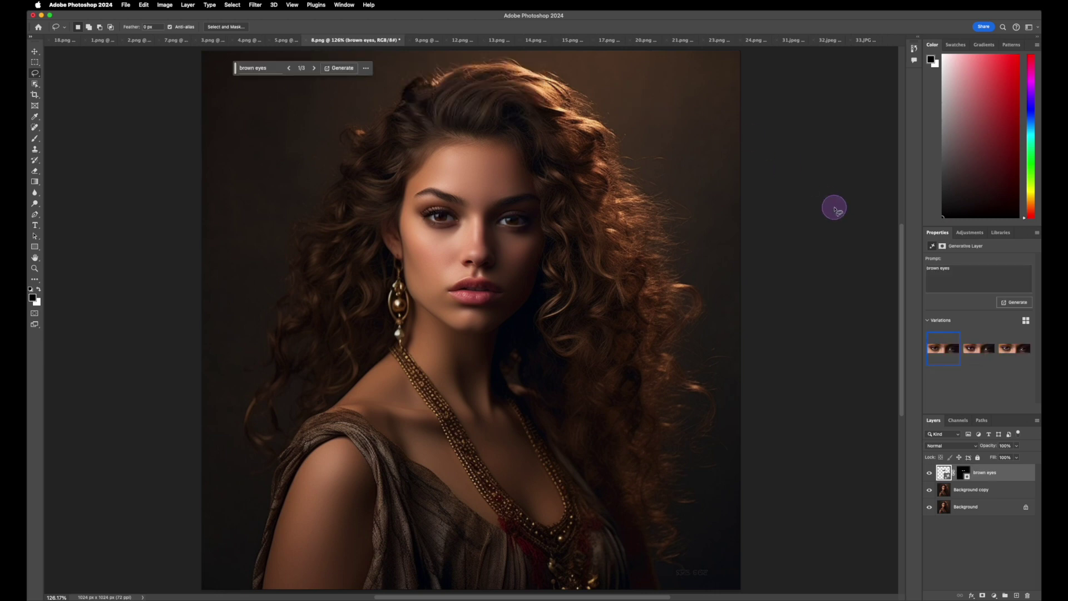
Compare the brown eyes variations, choose the third one, and check it against the original by hiding and showing its layer
left_click(1019, 352)
left_click(973, 357)
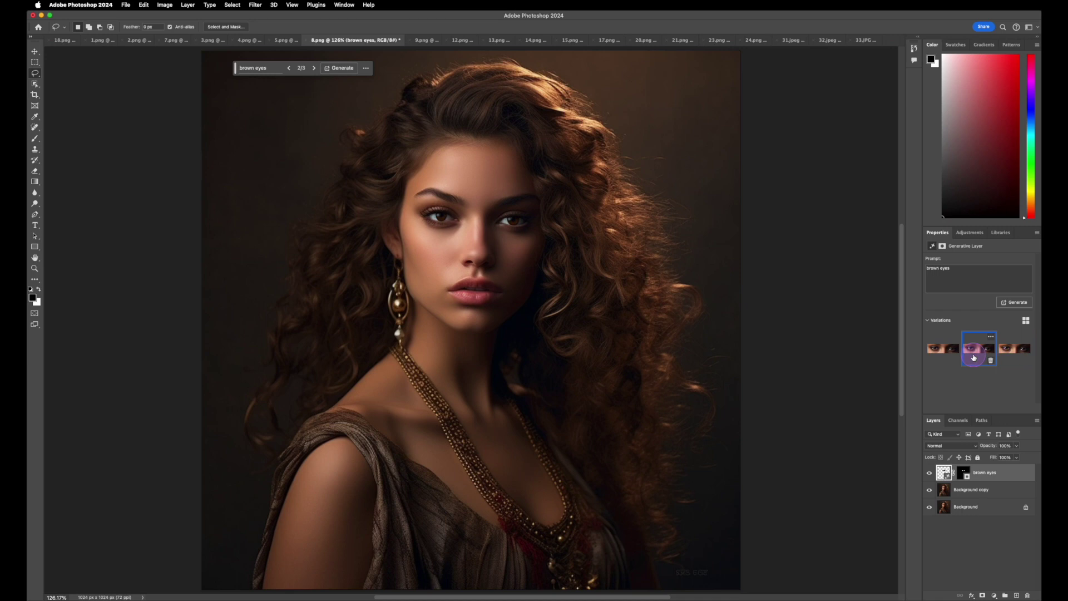
left_click(953, 359)
left_click(1014, 351)
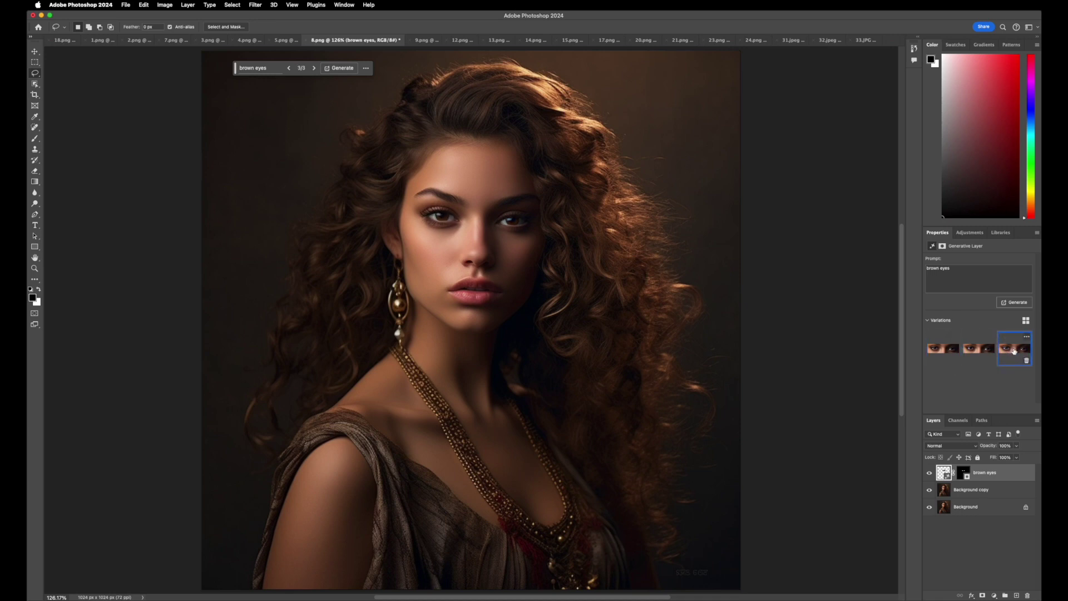
left_click(930, 473)
left_click(929, 472)
left_click(902, 434)
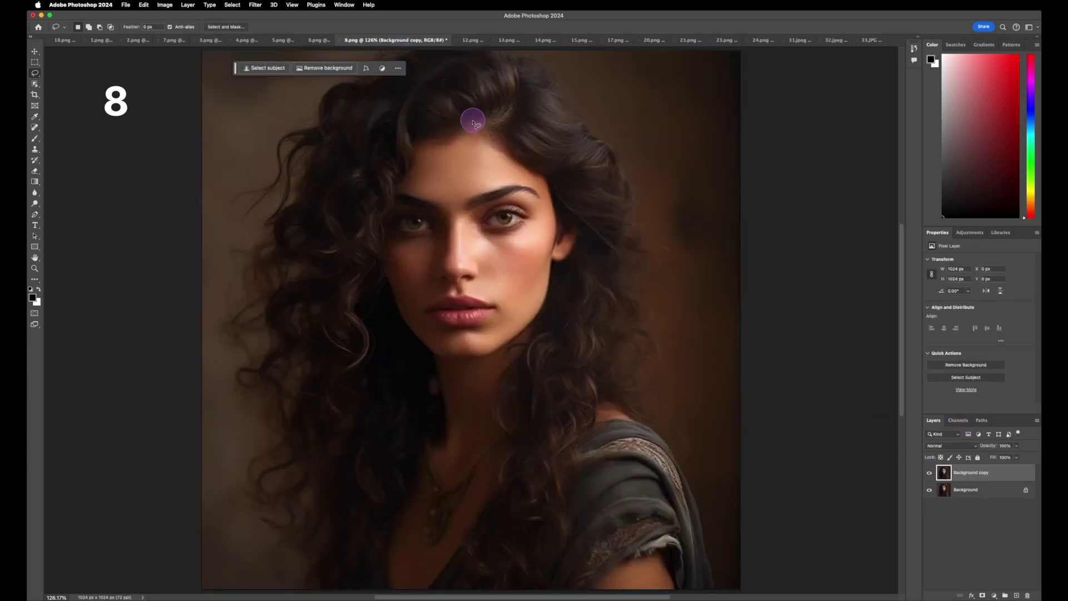
In 9.png, lasso all of the woman's hair around her face and shoulders and apply Generative Fill with the prompt "pink hair"
mouse_move(474, 133)
left_mouse_down()
mouse_move(420, 155)
mouse_move(383, 258)
mouse_move(448, 432)
mouse_move(315, 577)
mouse_move(245, 344)
mouse_move(363, 54)
mouse_move(637, 208)
mouse_move(688, 470)
mouse_move(575, 521)
mouse_move(456, 547)
mouse_move(499, 365)
mouse_move(569, 253)
mouse_move(553, 247)
mouse_move(540, 177)
mouse_move(474, 133)
left_mouse_up()
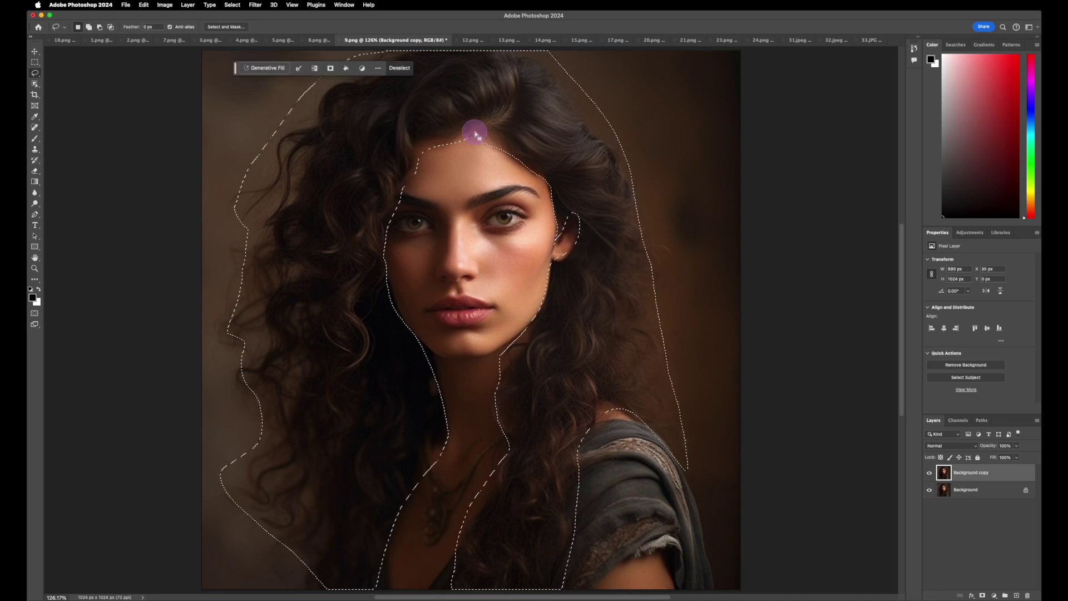
left_click(260, 67)
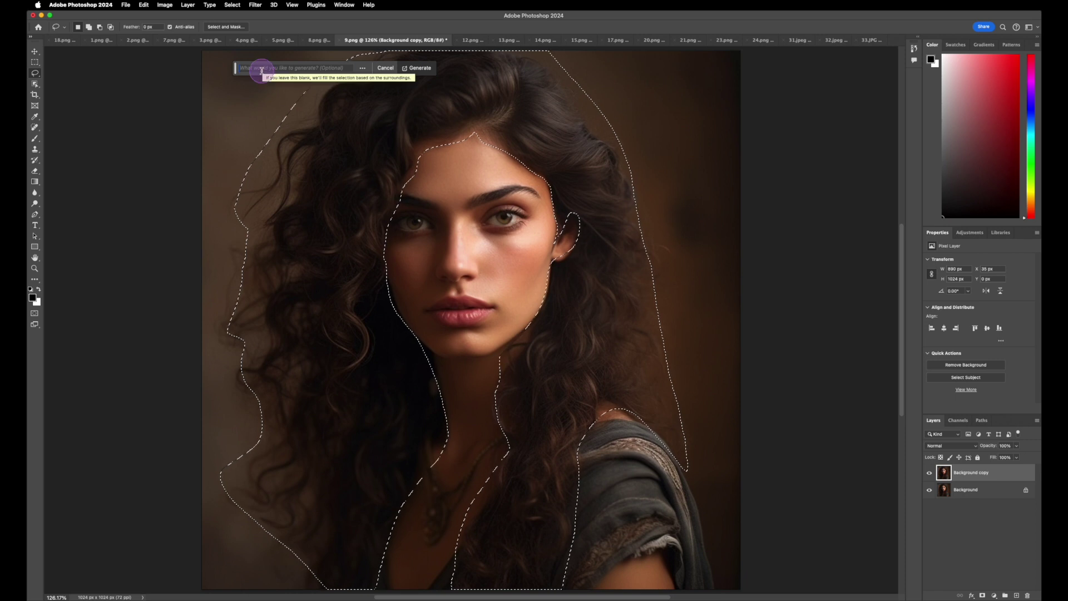
type("pink hair")
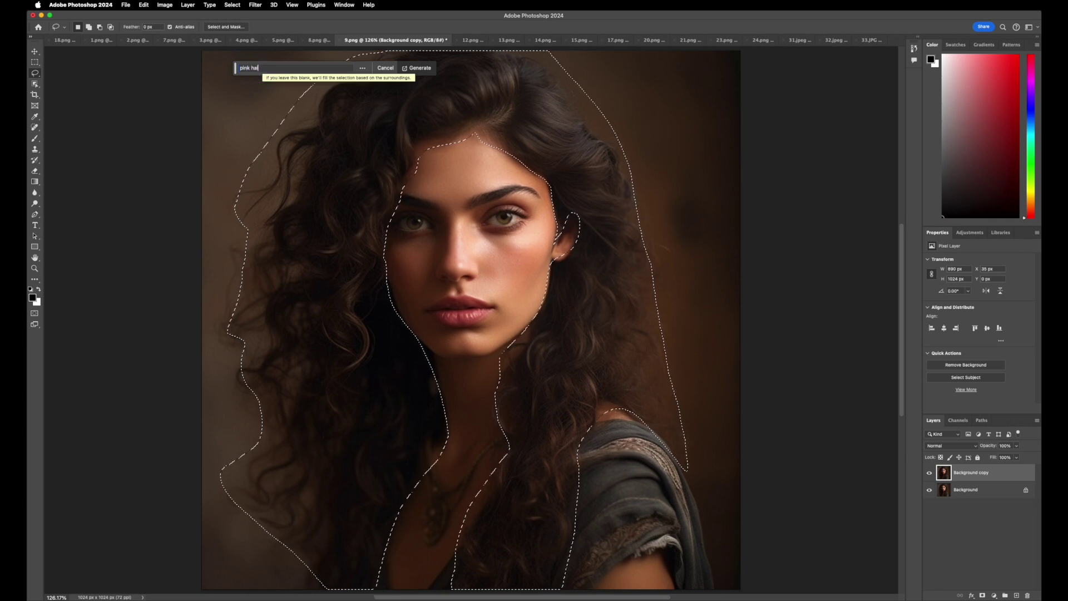
left_click(420, 72)
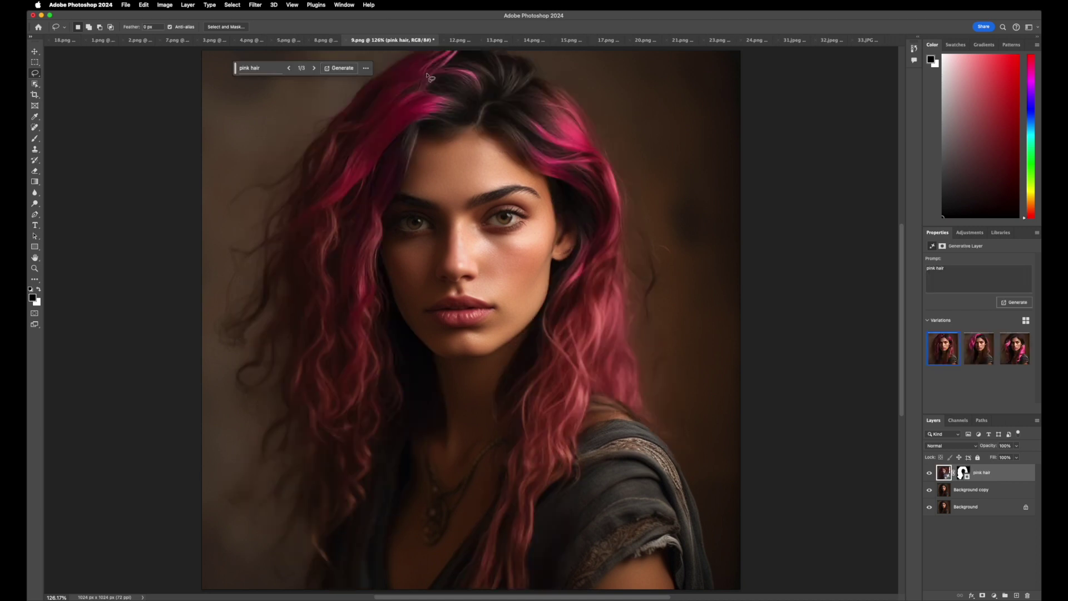
Compare the three pink hair variations and keep the first one with long wavy pink hair
left_click(981, 349)
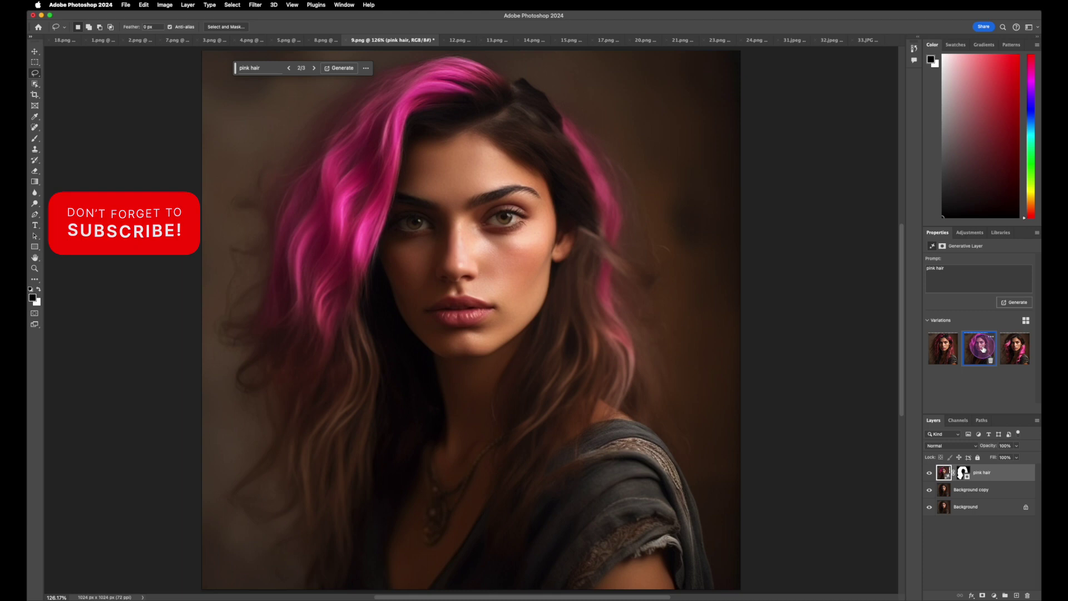
left_click(1021, 350)
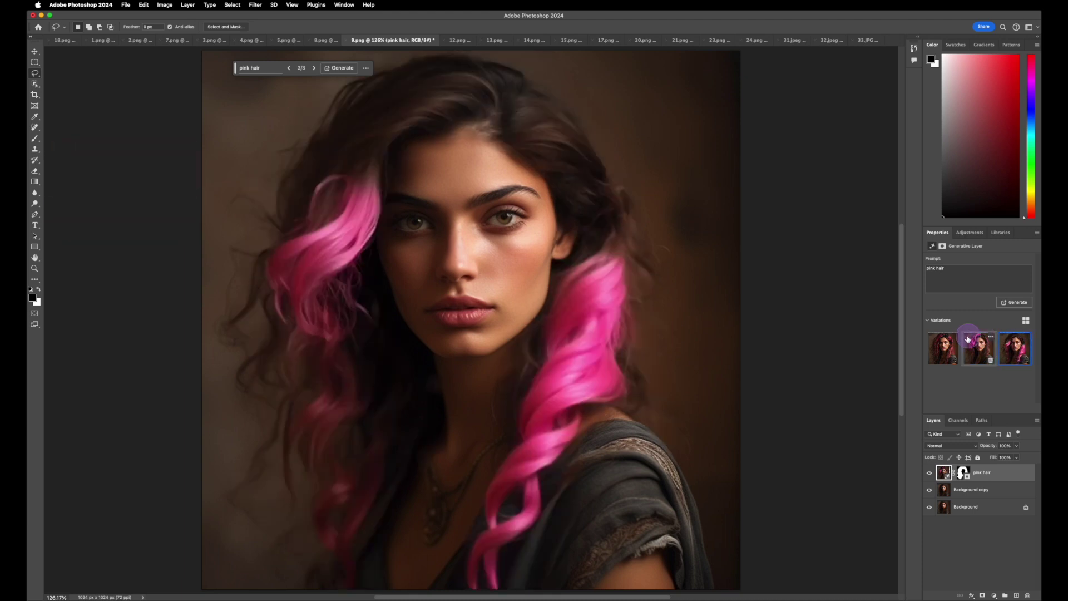
left_click(939, 355)
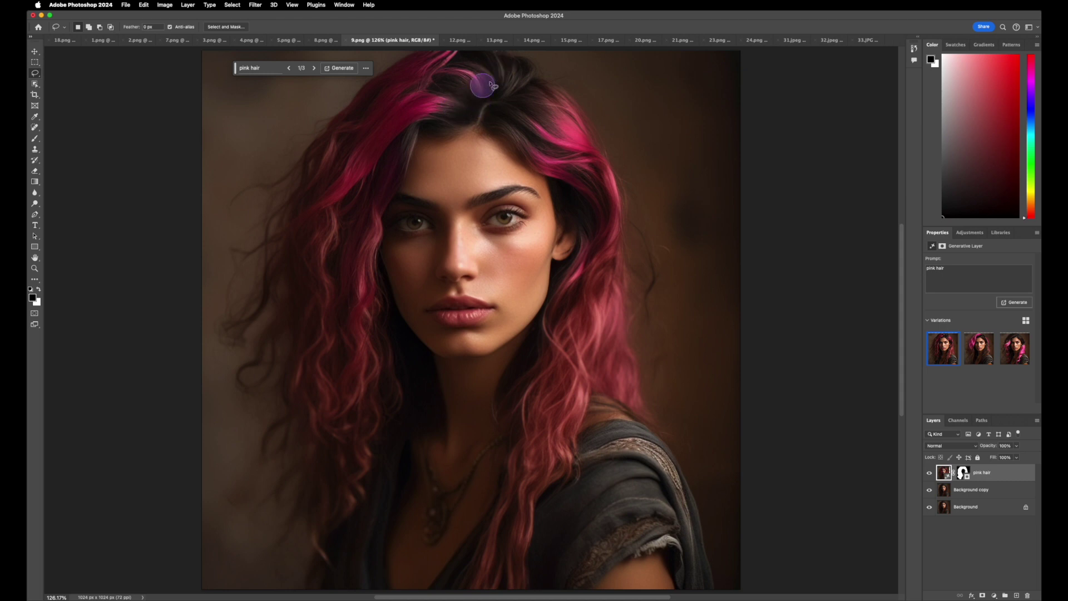
Lasso the dark hair at the crown of the head, apply Generative Fill with the prompt "pink hair", and choose the second variation
mouse_move(422, 122)
left_mouse_down()
mouse_move(468, 127)
mouse_move(527, 159)
mouse_move(539, 150)
mouse_move(574, 162)
mouse_move(578, 143)
mouse_move(568, 81)
mouse_move(532, 57)
mouse_move(446, 48)
mouse_move(427, 58)
mouse_move(422, 120)
left_mouse_up()
left_click(285, 68)
type("pink hair")
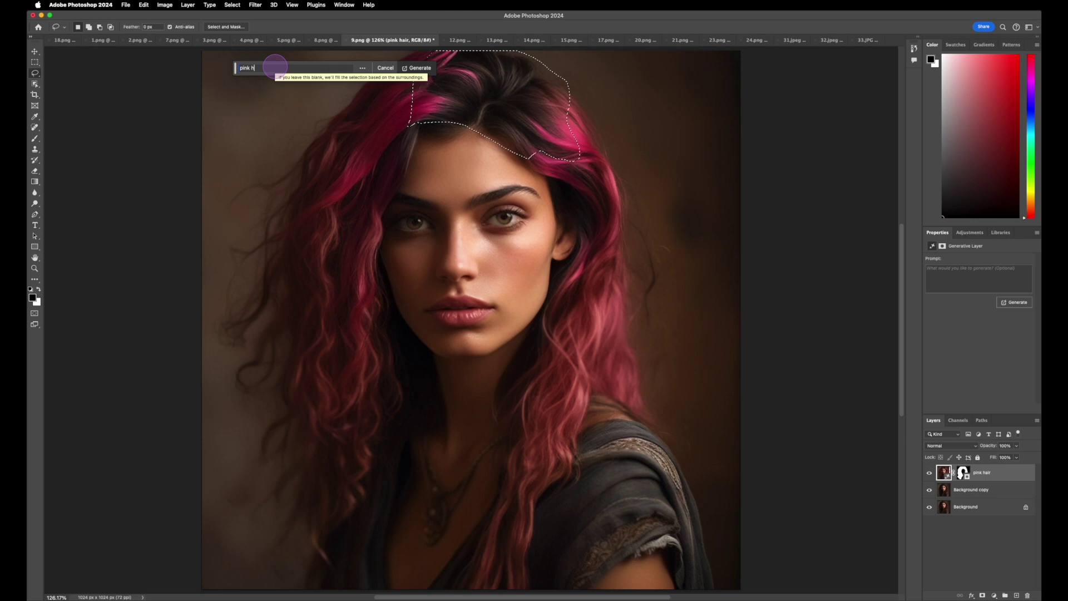
left_click(426, 69)
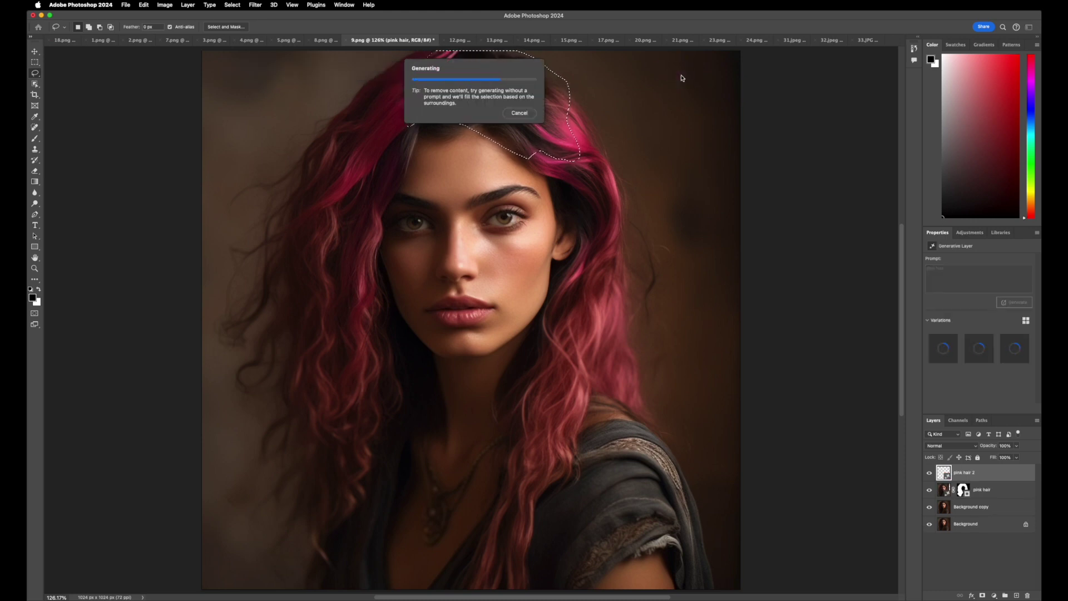
left_click(979, 348)
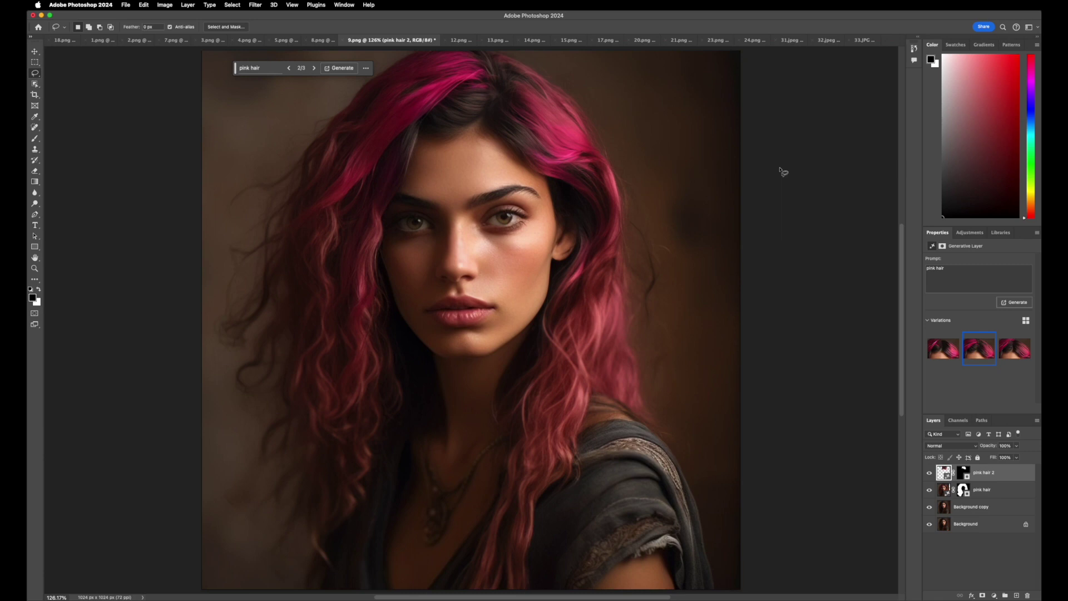
left_click(718, 103)
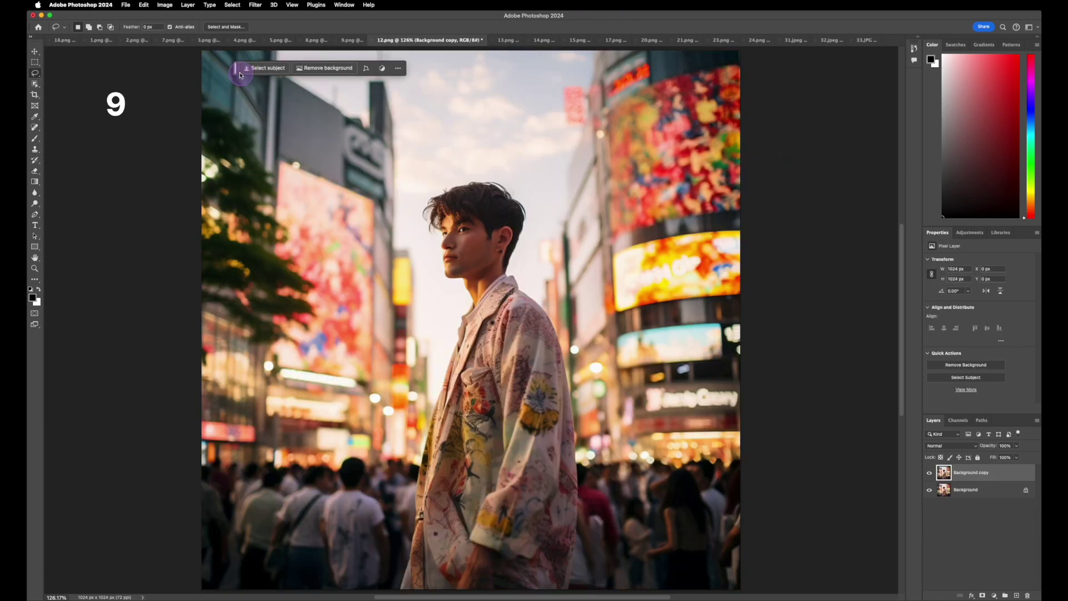
In 12.png, remove the background from the Background copy layer and move the cut-out man about 284 px left and 46 px up
left_click(234, 71)
left_click_drag(234, 71, 222, 280)
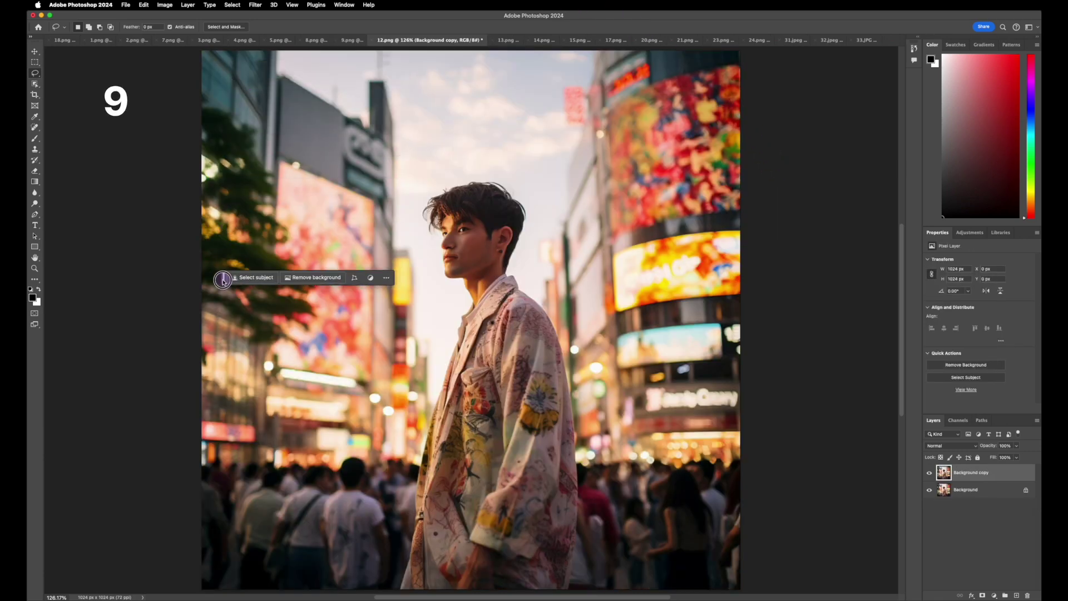
left_click(365, 155)
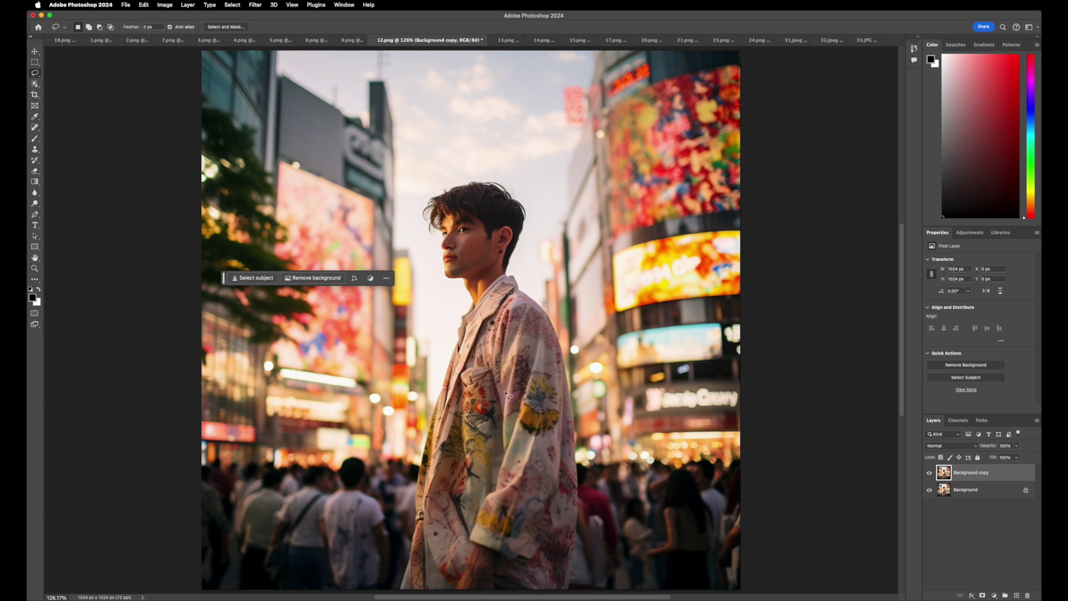
left_click(326, 278)
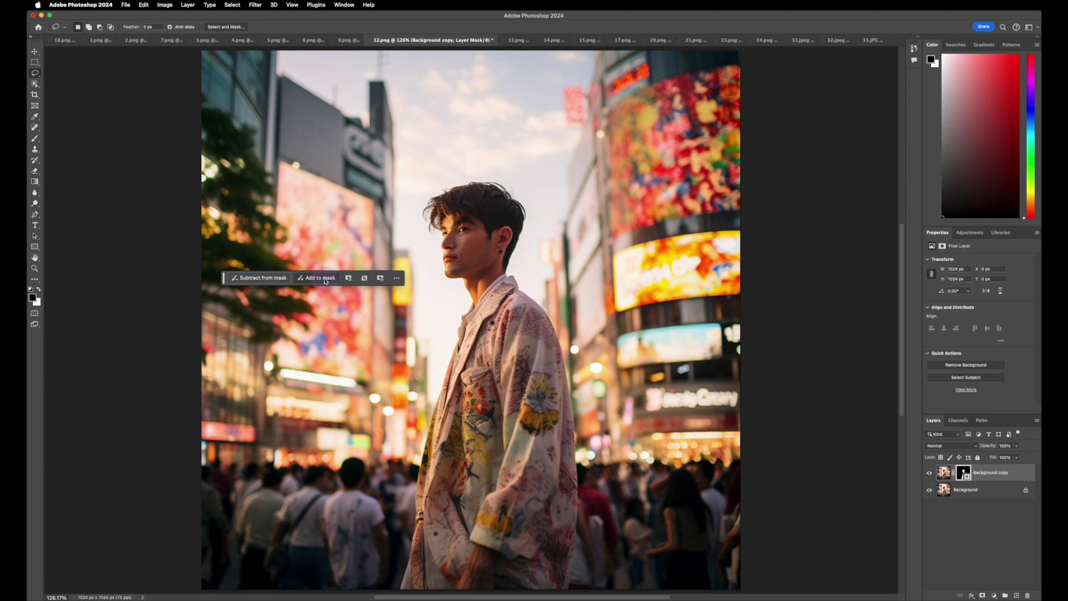
left_click(35, 52)
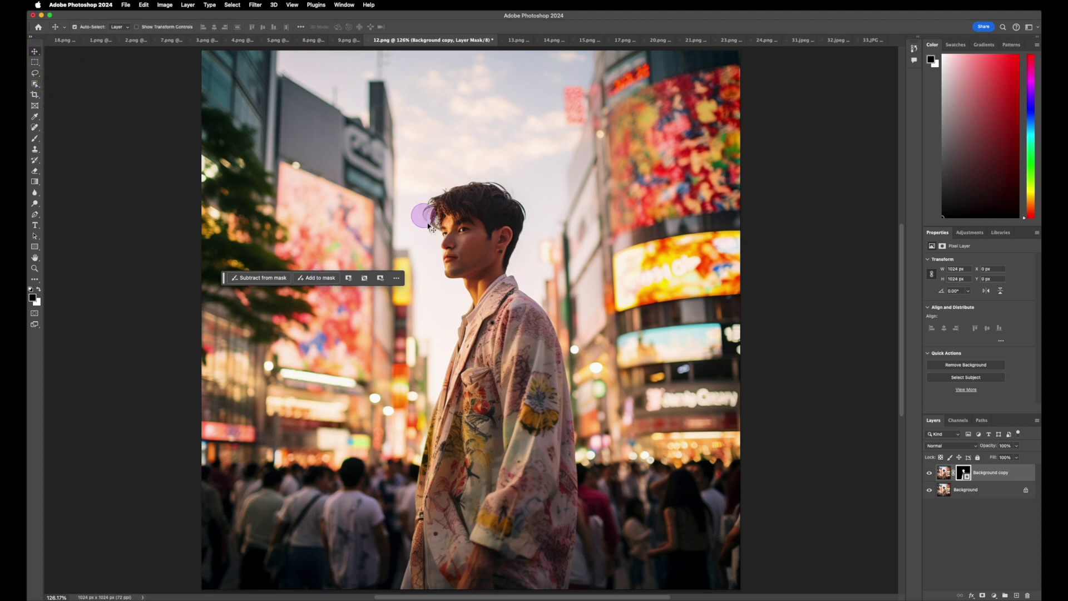
left_click_drag(499, 402, 353, 383)
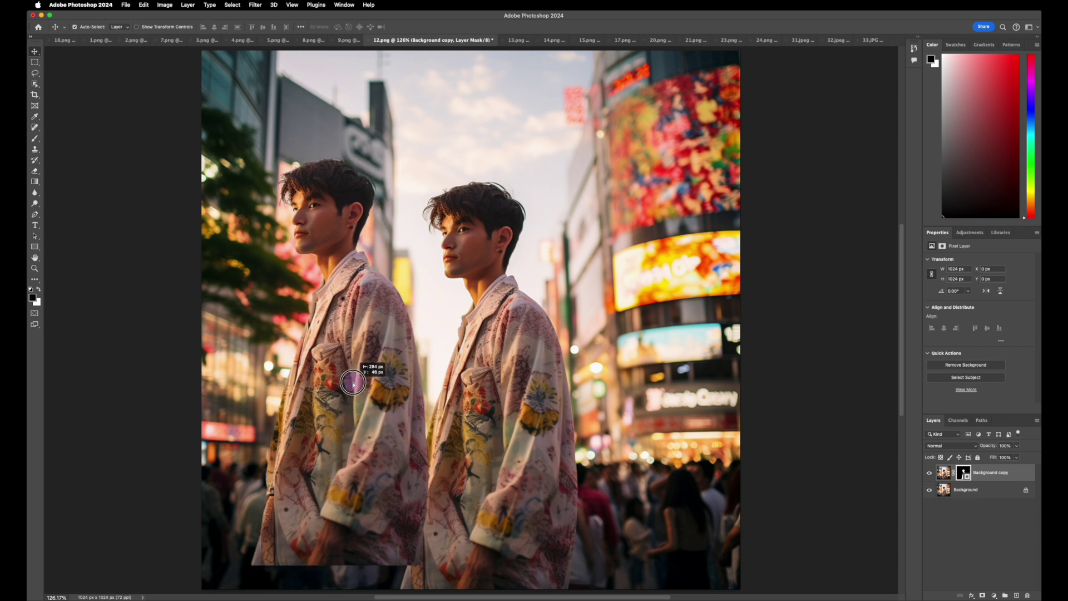
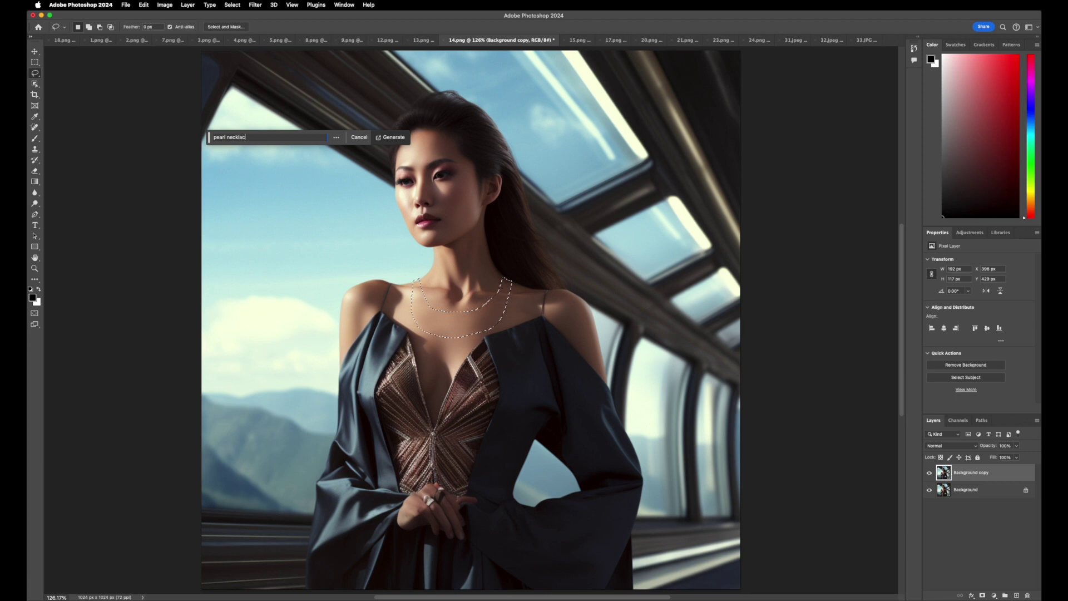
In 14.png, generate a fill from the prompt "pearl necklace" in the neckline selection, compare the variations and choose the second one
left_click(391, 137)
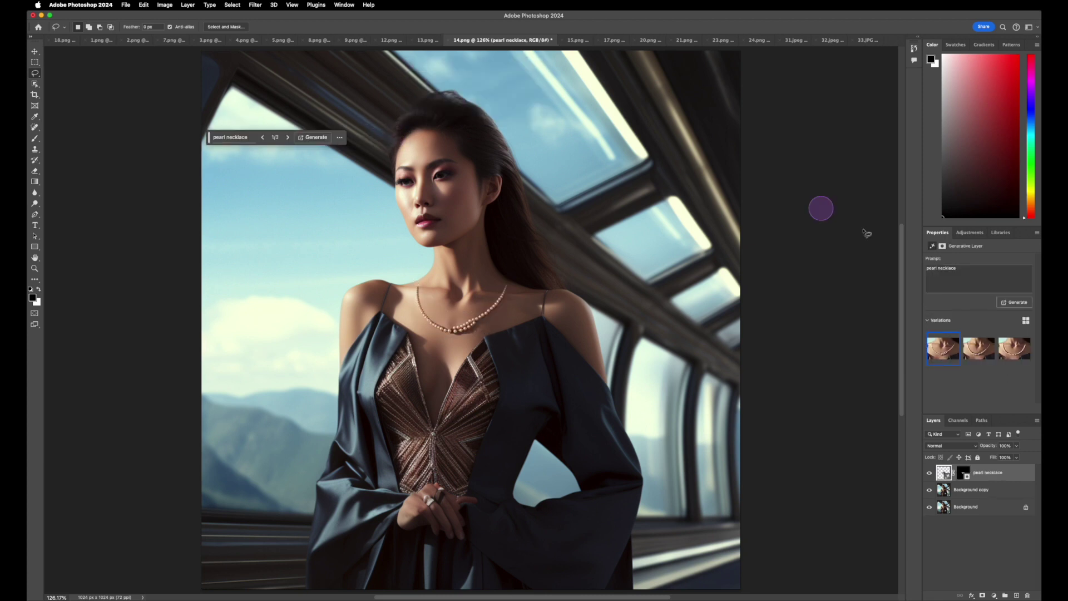
left_click(978, 349)
left_click(1013, 352)
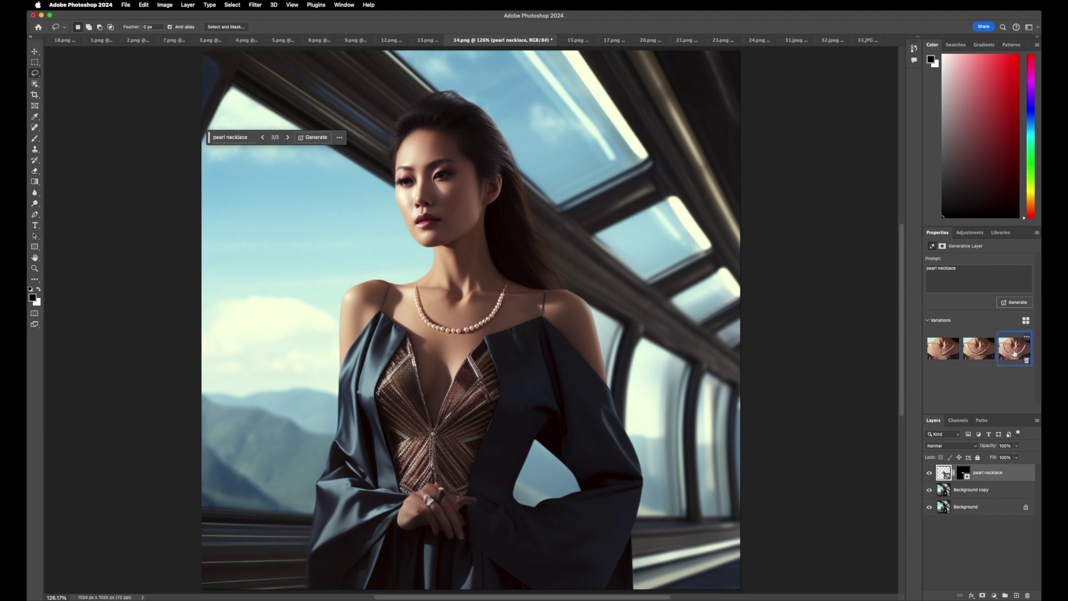
left_click(623, 360)
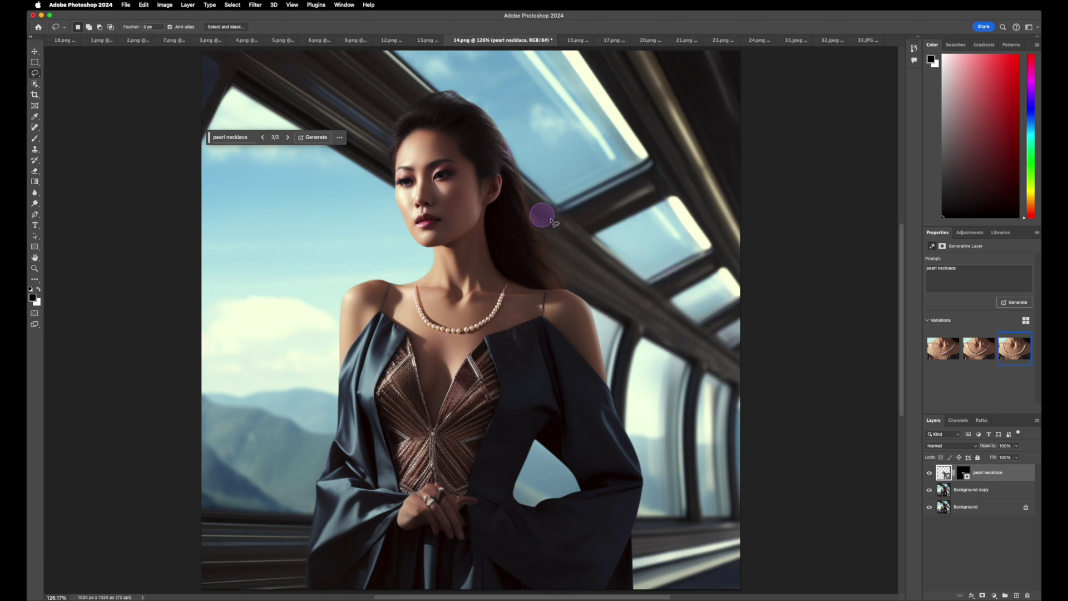
left_click(981, 354)
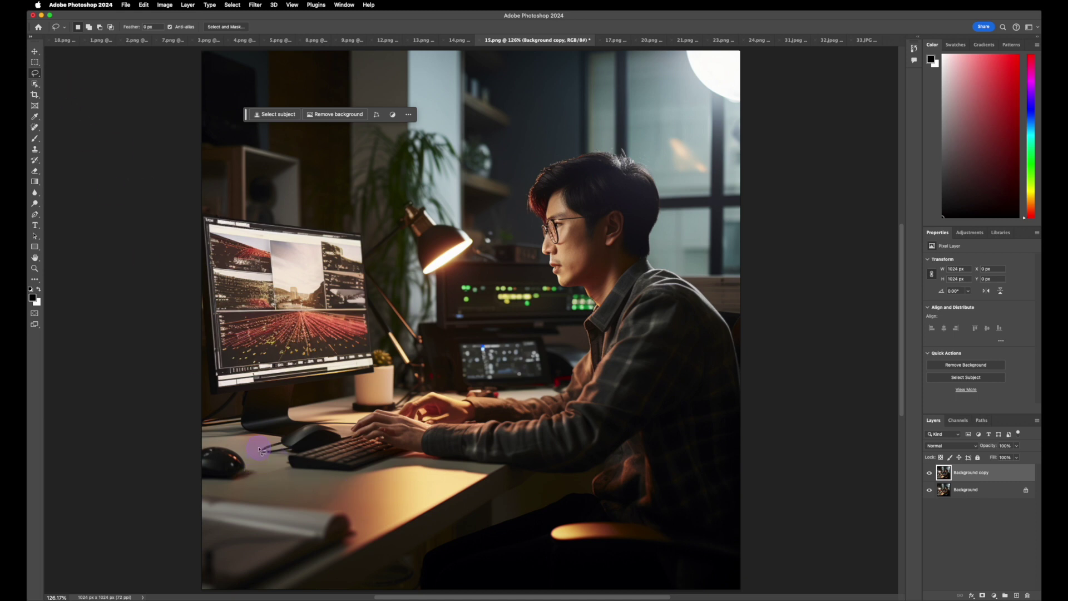
In 15.png, lasso an area on the desk in front of the keyboard, generate a "coffee mug" fill, and choose the second variation
mouse_move(262, 460)
left_mouse_down()
mouse_move(263, 497)
mouse_move(312, 486)
mouse_move(262, 452)
left_mouse_up()
left_click(276, 112)
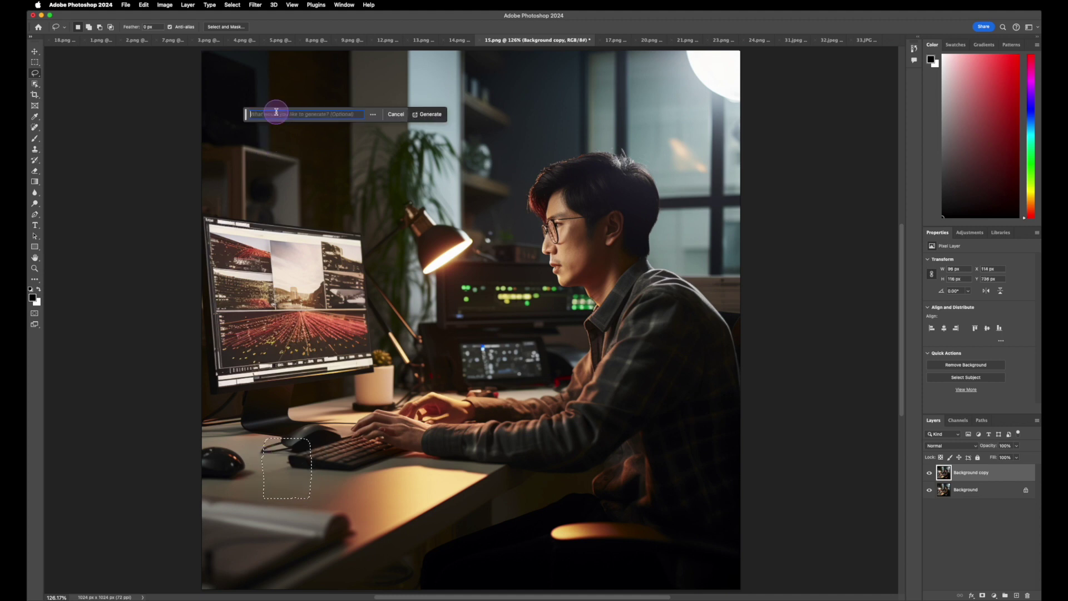
type("coffee mug")
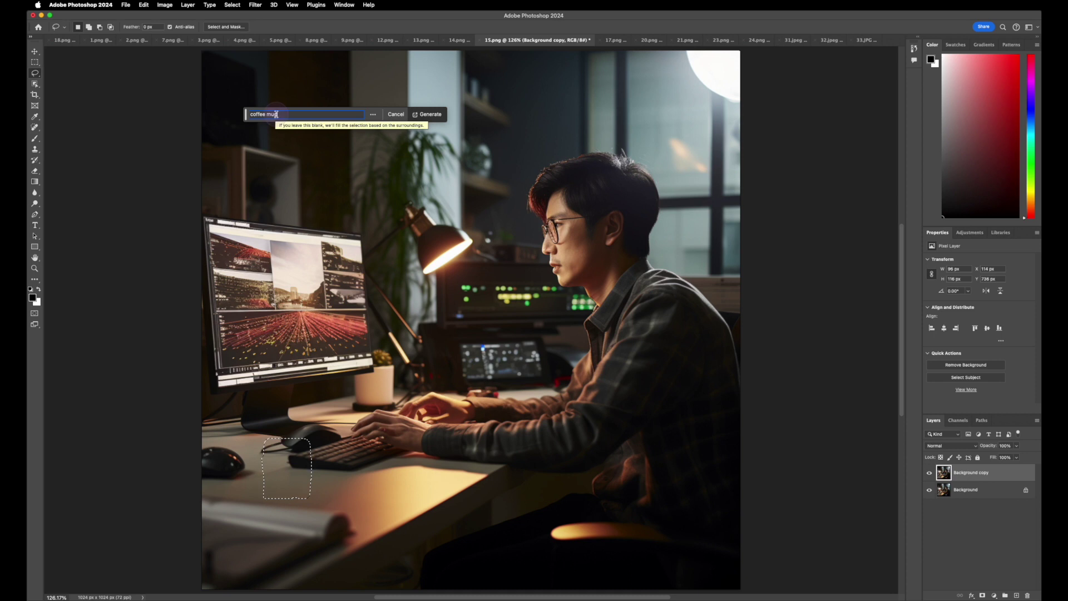
left_click(427, 114)
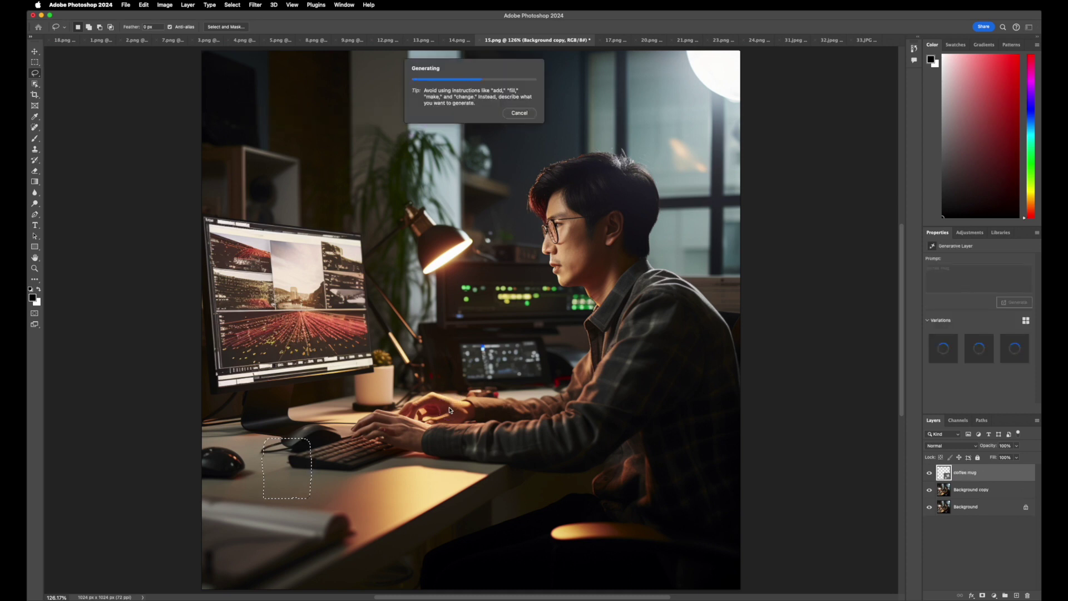
left_click(979, 349)
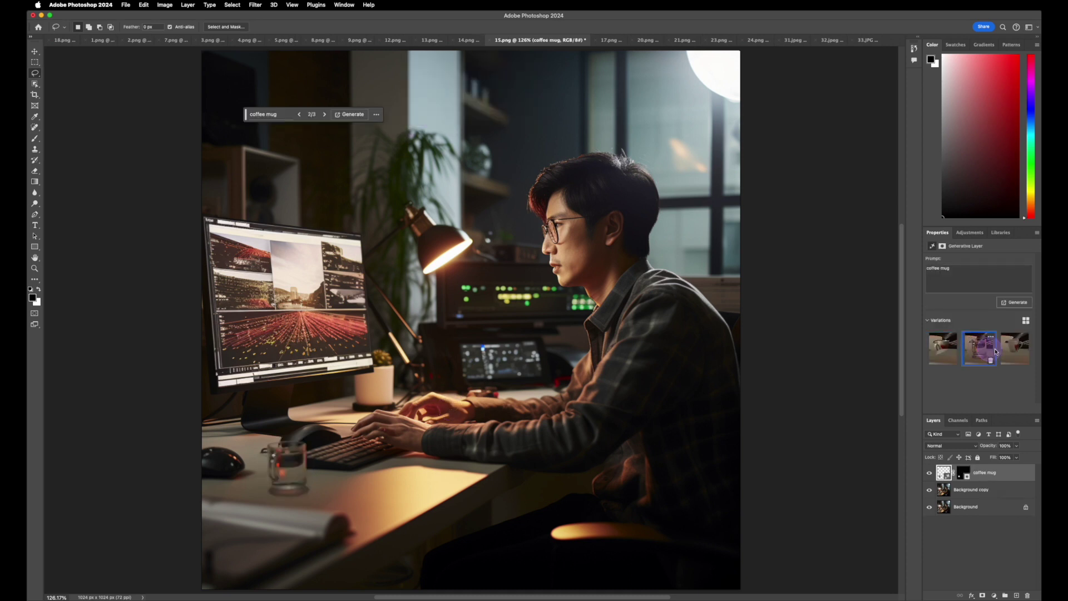
left_click(842, 408)
Lasso a flat phone-shaped patch on the lit part of the desk and try Generative Fill with the prompt "smartphone"
mouse_move(329, 546)
left_mouse_down()
mouse_move(356, 503)
mouse_move(424, 494)
mouse_move(349, 492)
left_mouse_up()
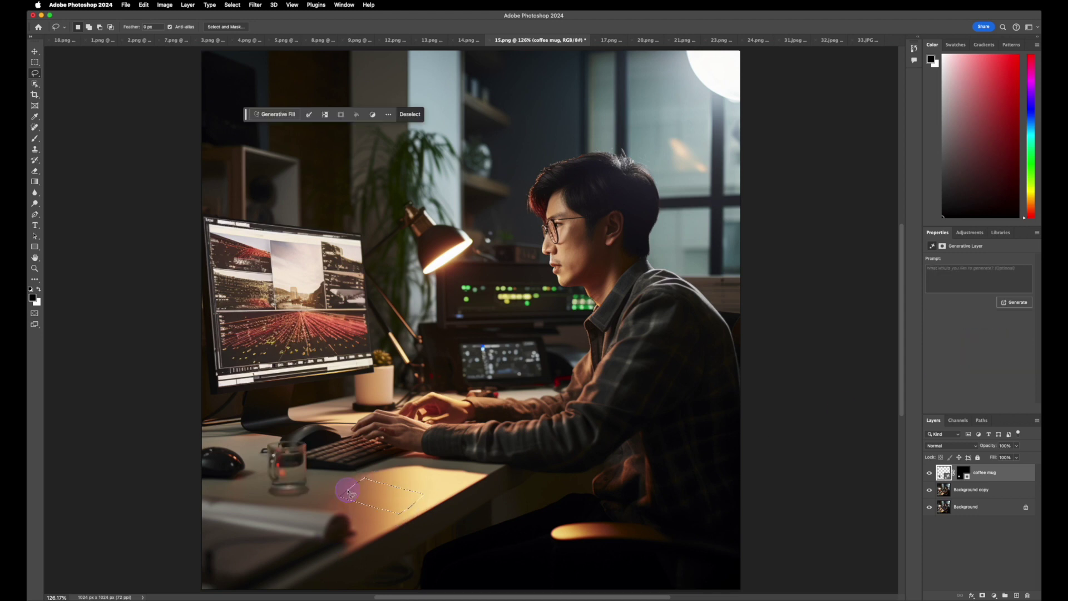
left_click(274, 114)
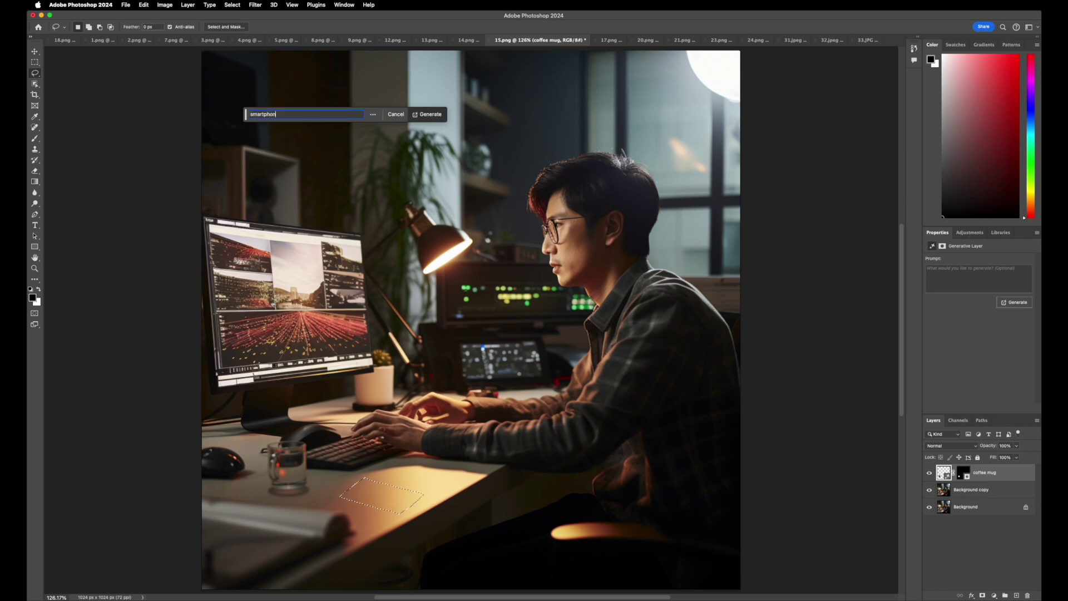
left_click(432, 115)
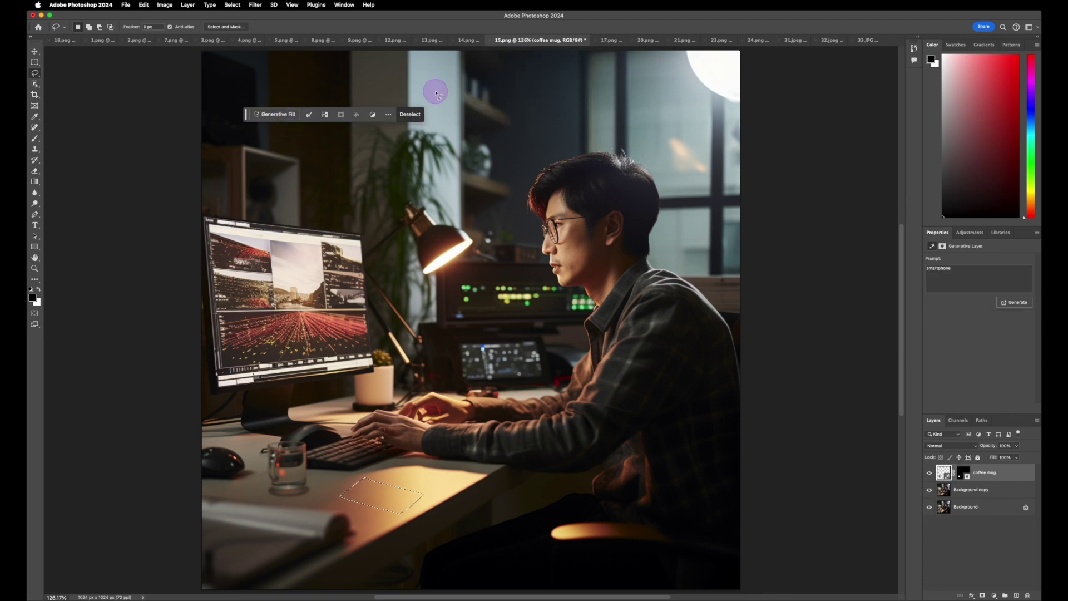
Generate a fill in the desk selection from the prompt "cellphone" and choose the third variation
left_click(270, 115)
type("cel")
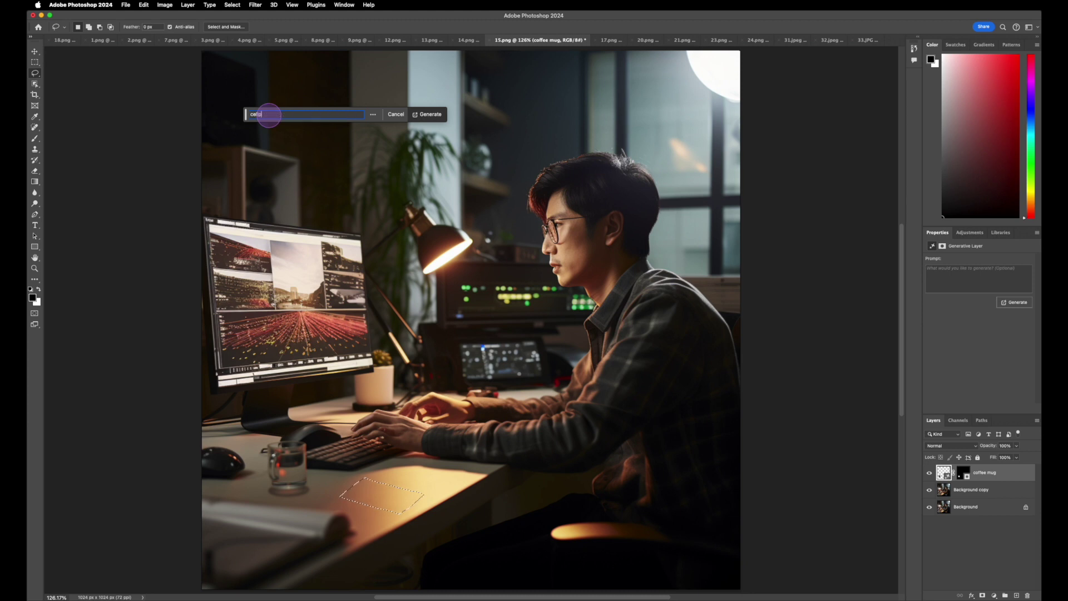
type("lphone")
left_click(437, 117)
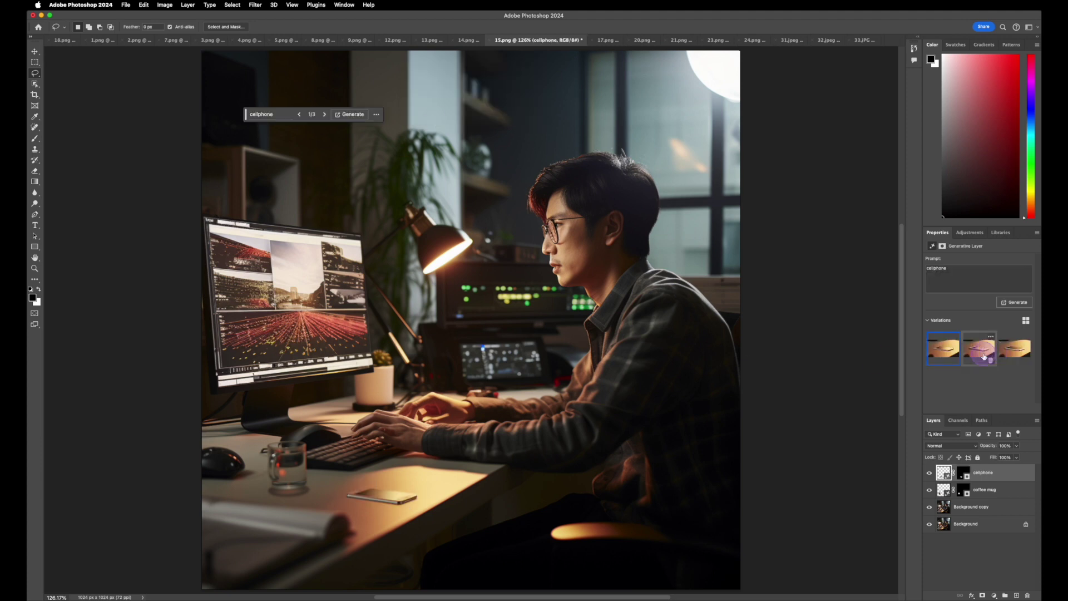
left_click(1015, 349)
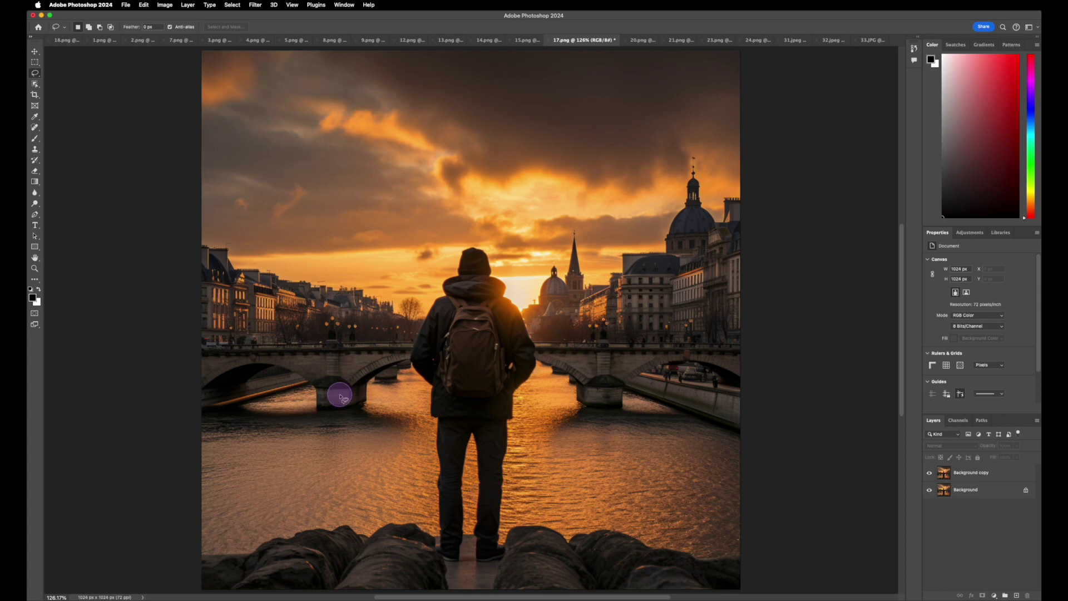
In 17.png, select the subject on the Background copy layer and invert the selection to cover the man's surroundings
left_click(969, 472)
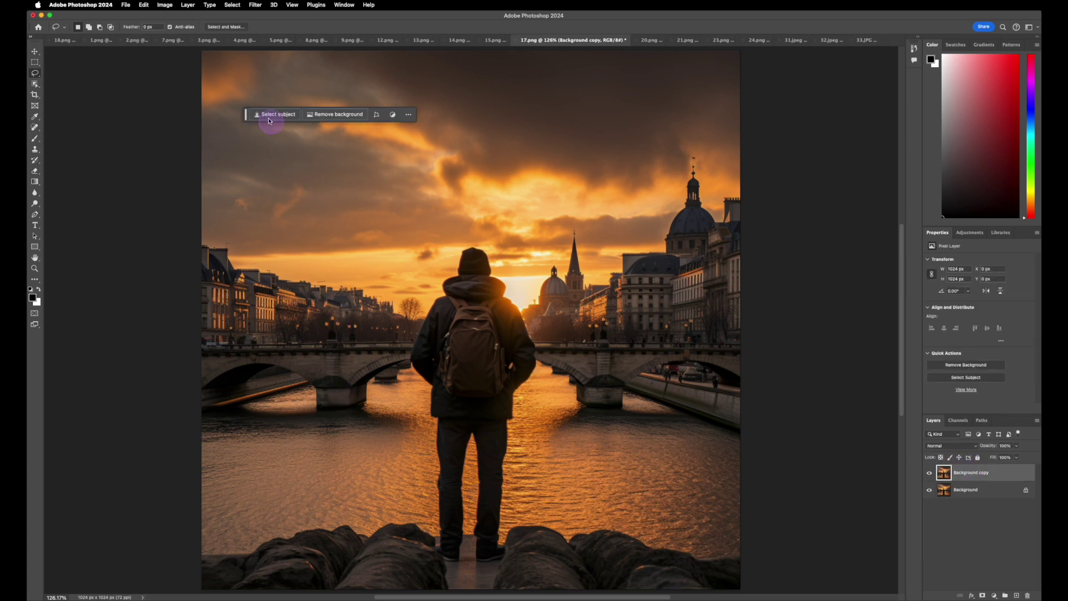
left_click(268, 115)
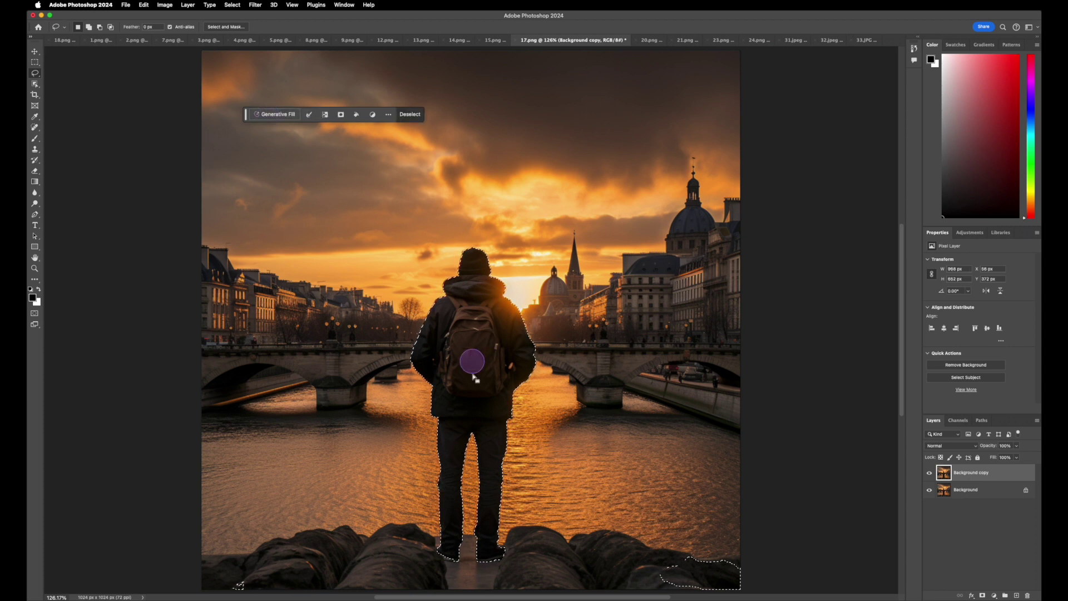
left_click(326, 117)
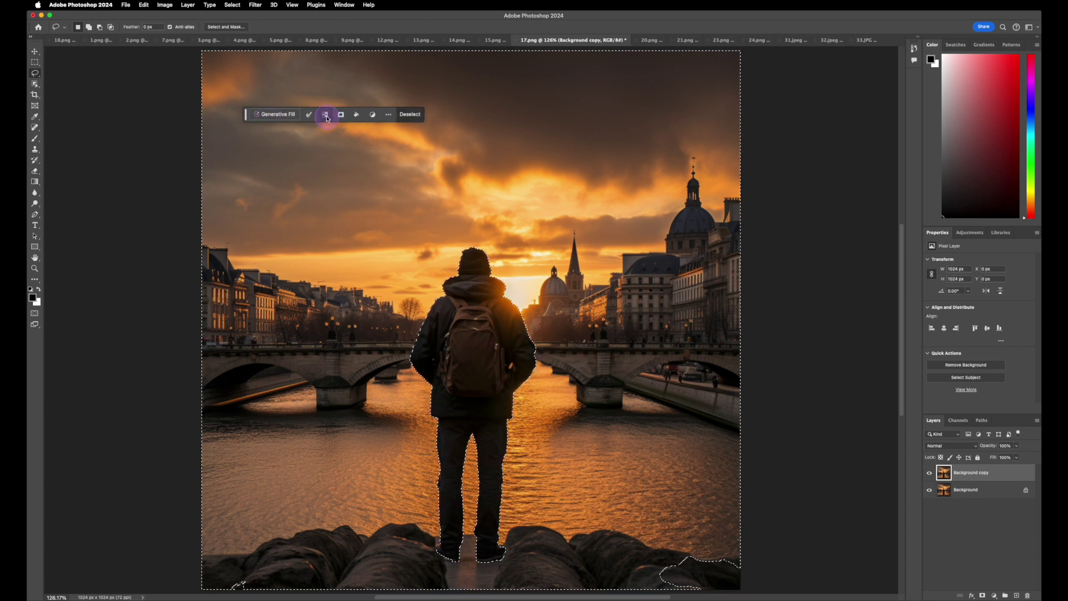
Apply Generative Fill to the selected surroundings with the prompt "sunny beach"
left_click(274, 114)
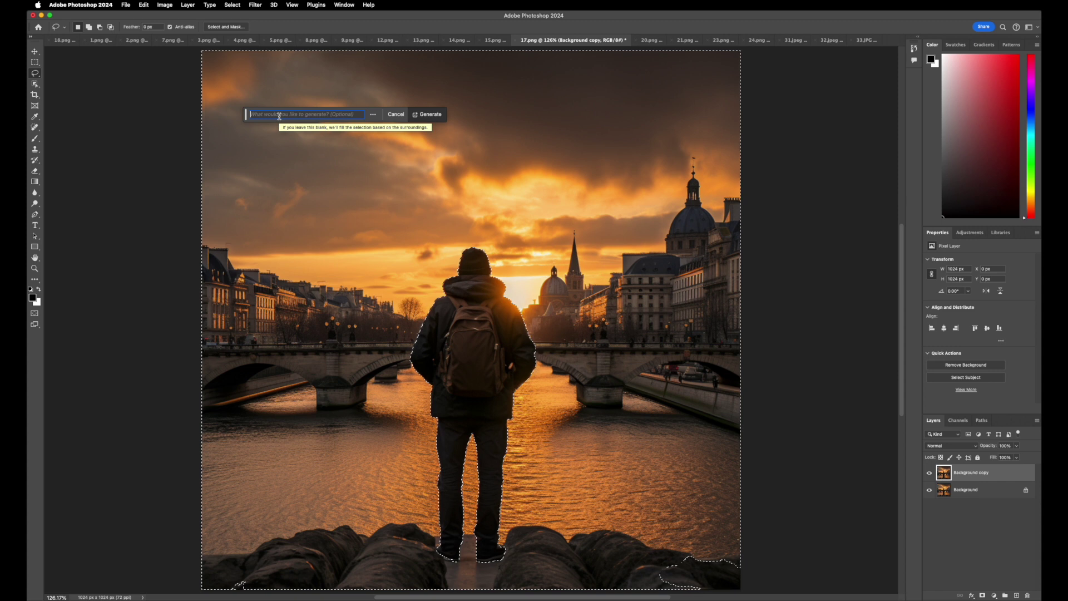
left_click(279, 116)
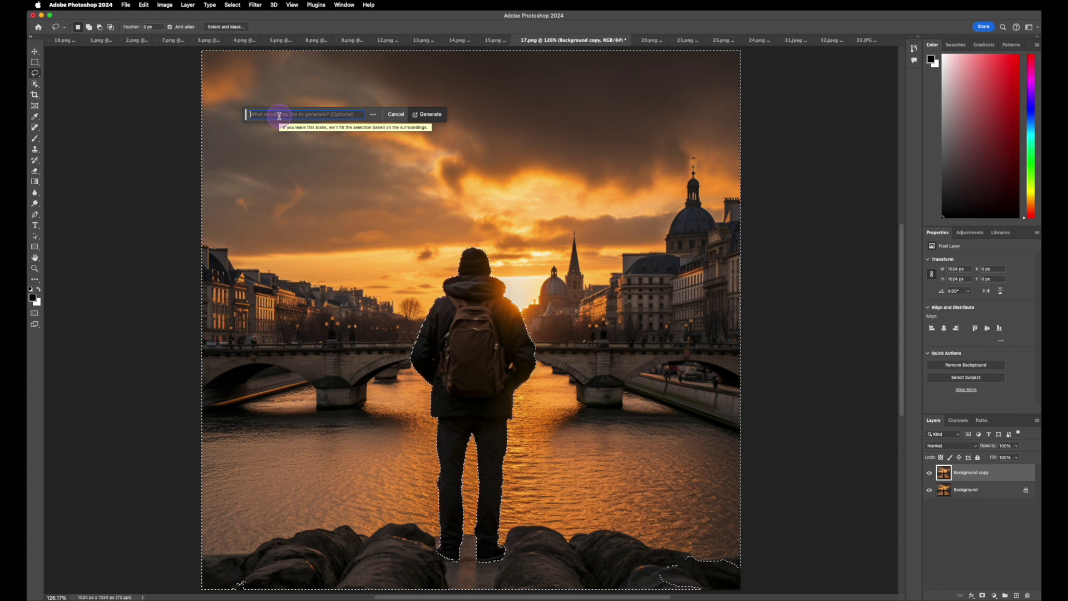
type("beach")
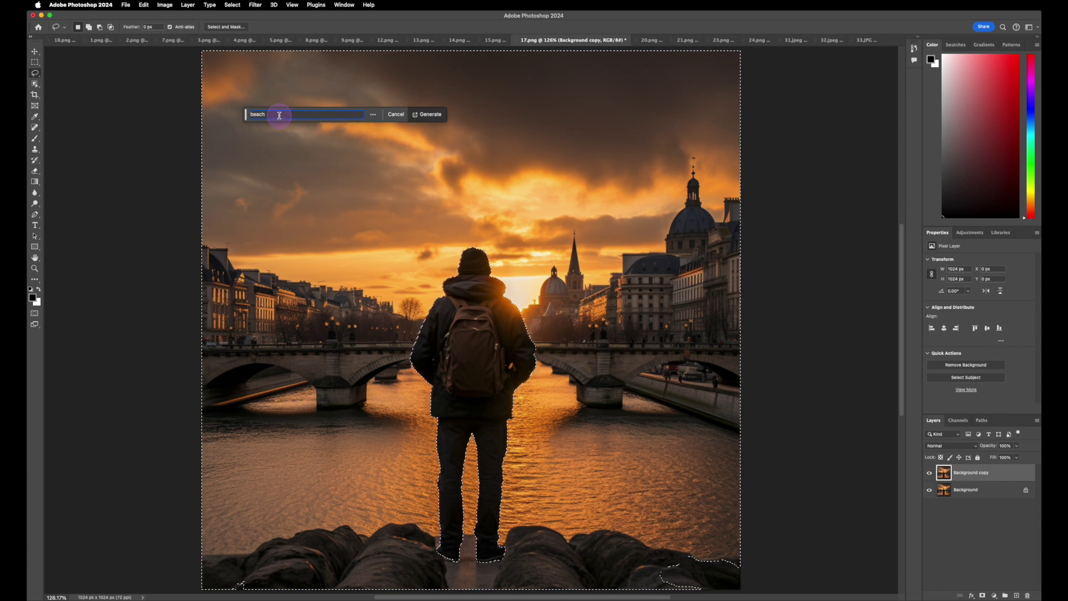
left_click(249, 114)
type("sunny")
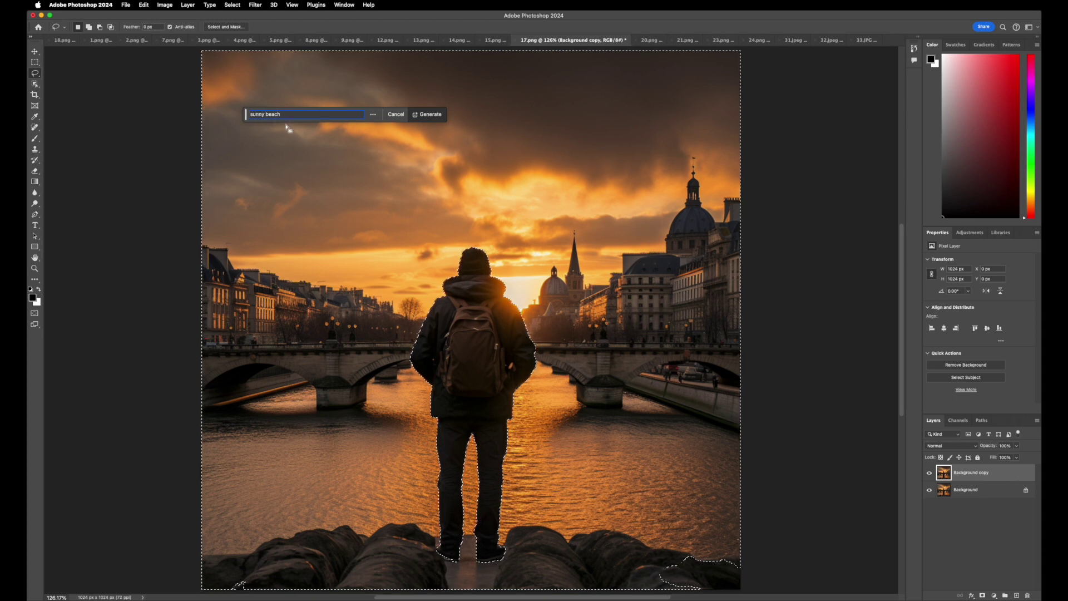
left_click(433, 116)
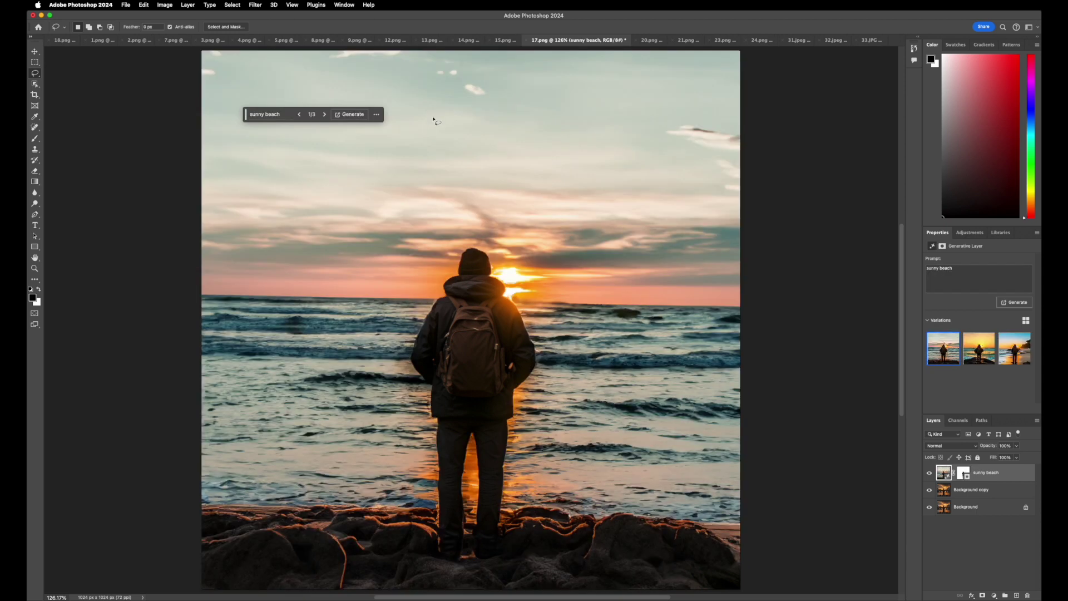
Compare the three sunny beach variations and keep the first one
mouse_move(941, 346)
left_click(977, 352)
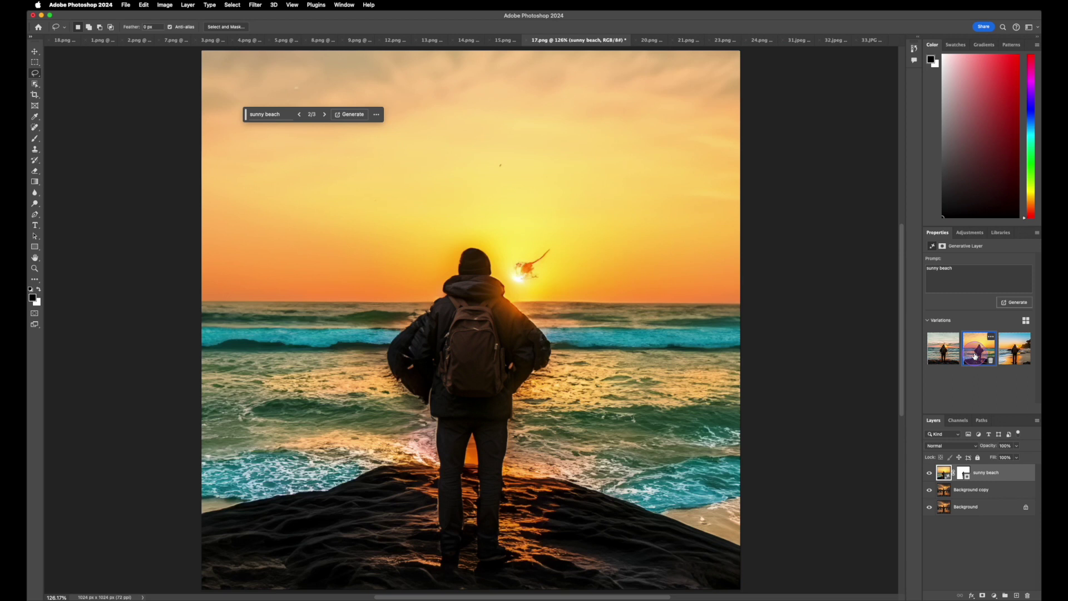
left_click(1017, 354)
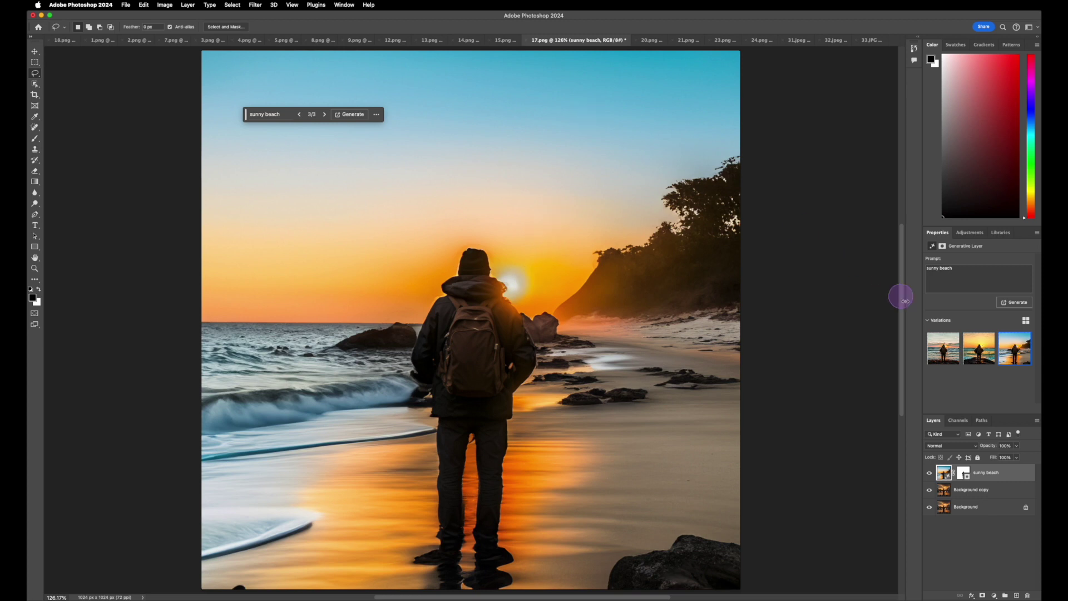
left_click(938, 351)
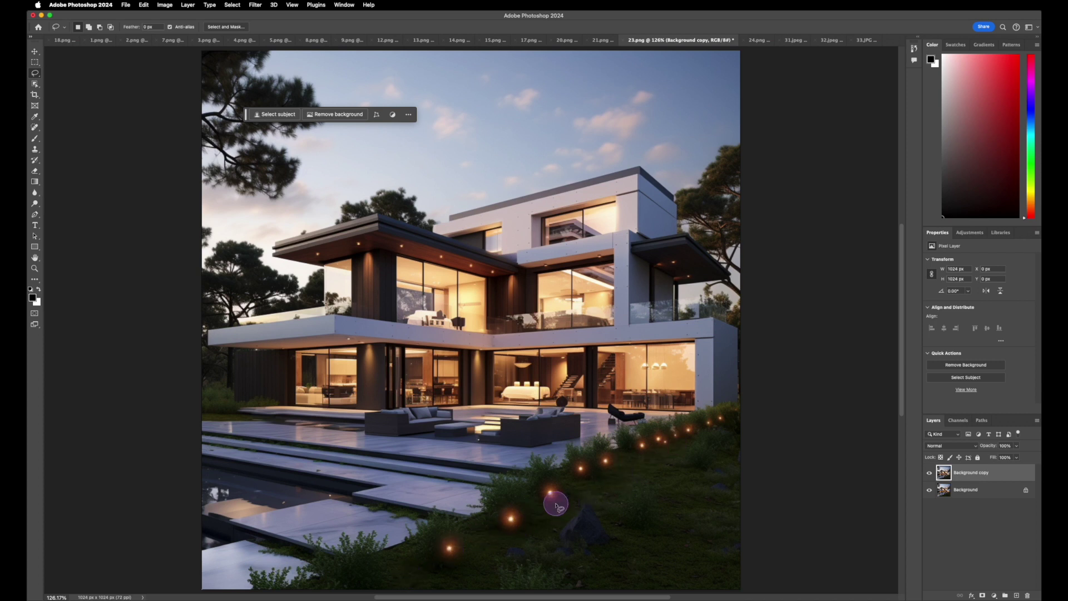
In 23.png, lasso the lit garden strip beside the terrace, generate a "succulents" fill, compare the variations and choose the third
mouse_move(740, 391)
left_mouse_down()
mouse_move(514, 460)
mouse_move(391, 521)
mouse_move(297, 535)
mouse_move(247, 572)
mouse_move(308, 599)
mouse_move(481, 597)
mouse_move(590, 565)
mouse_move(742, 473)
mouse_move(758, 389)
left_mouse_up()
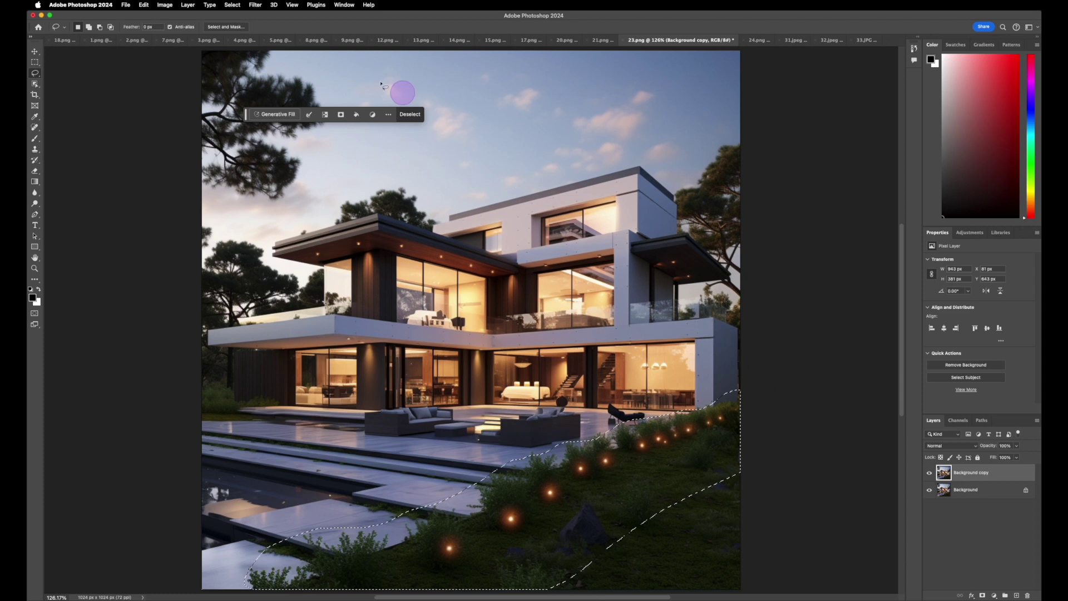
left_click(271, 115)
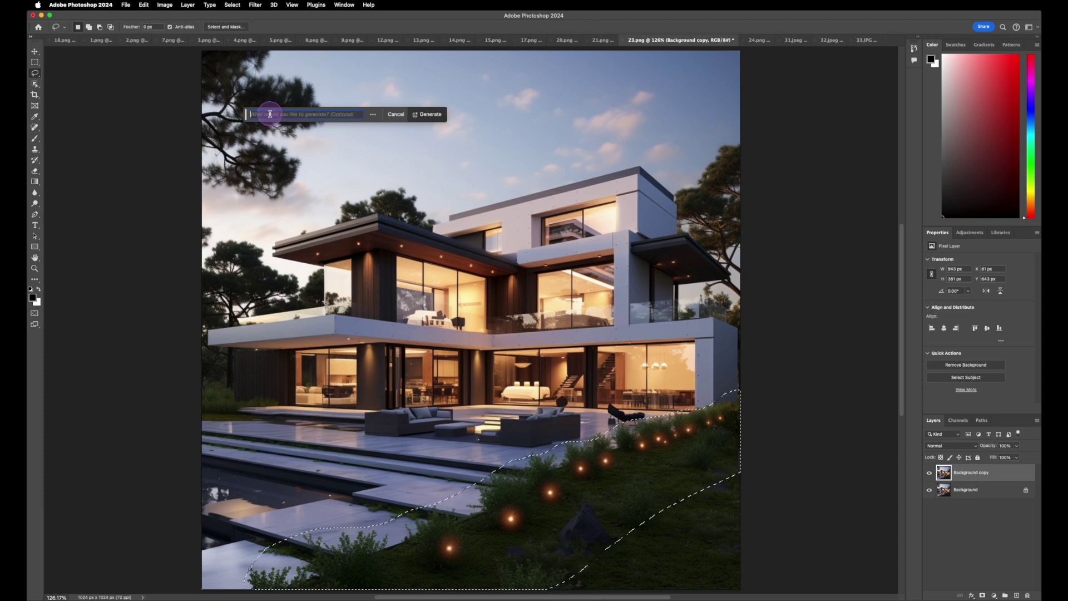
left_click(264, 117)
type("succulents")
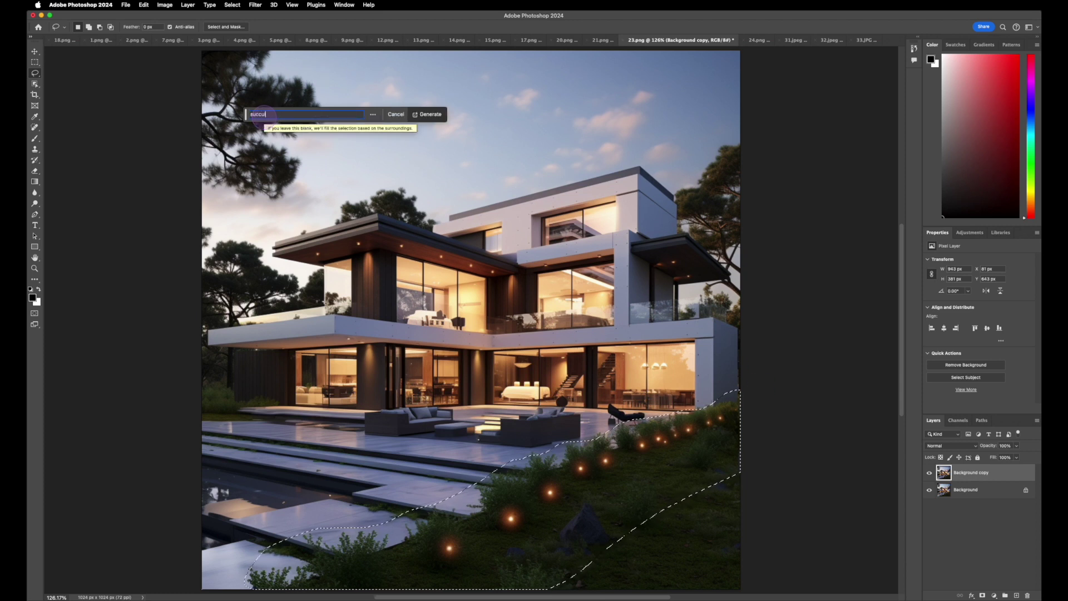
left_click(428, 114)
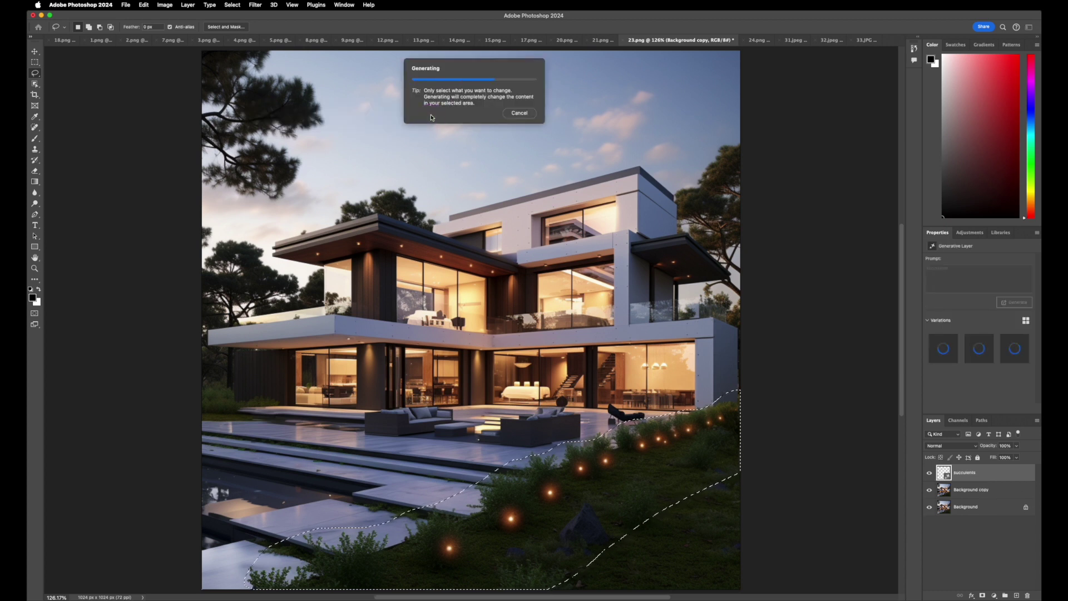
left_click(595, 90)
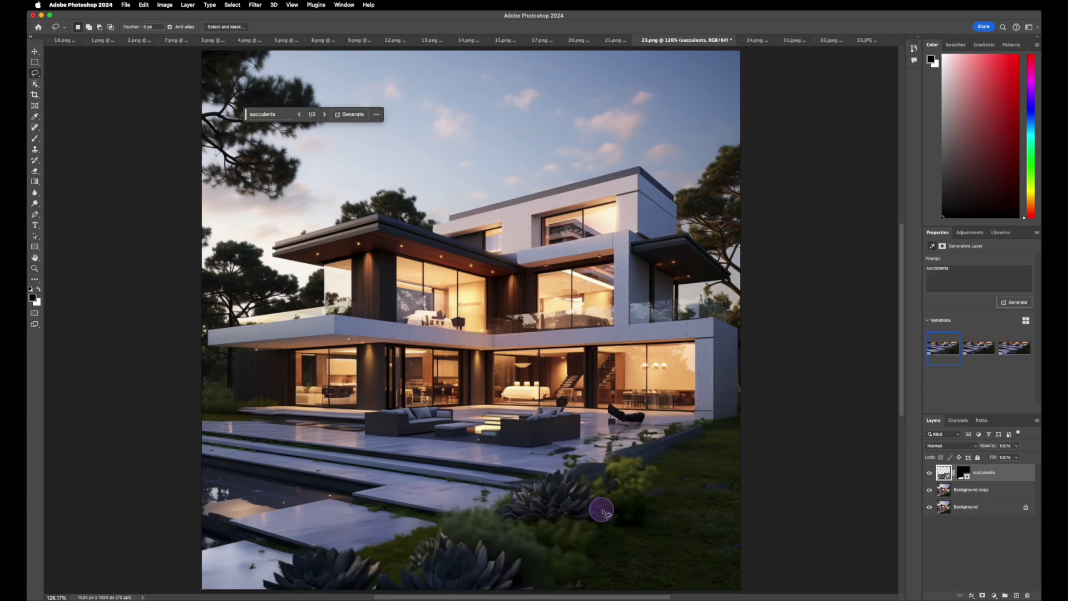
left_click(982, 351)
left_click(1015, 351)
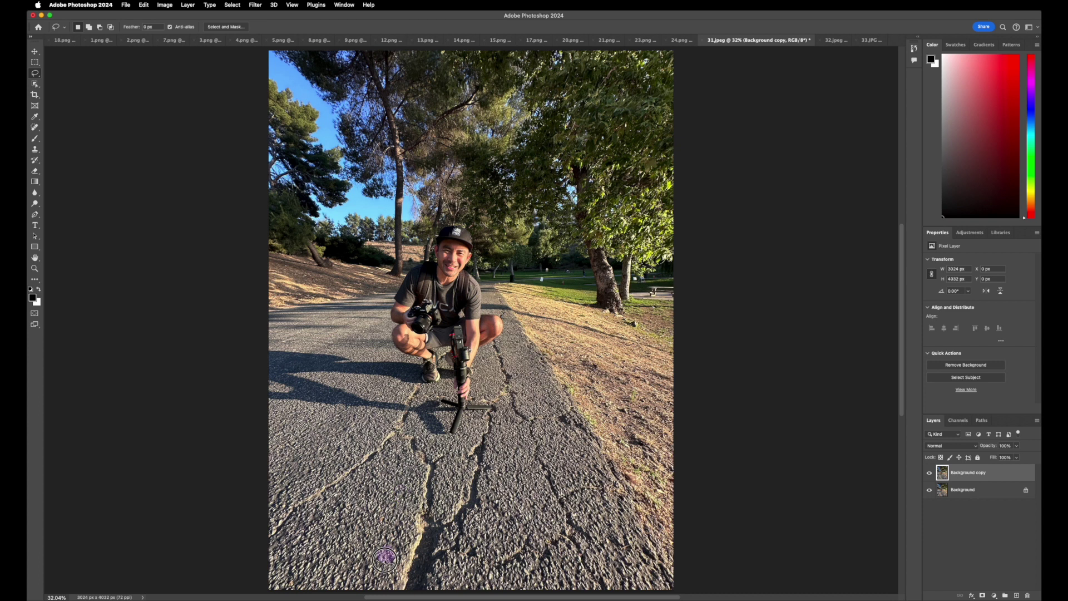
In 31.jpeg, lasso the cracked asphalt in front of the crouching man and apply Generative Fill with an empty prompt
mouse_move(417, 594)
left_mouse_down()
mouse_move(464, 568)
mouse_move(580, 560)
mouse_move(590, 518)
mouse_move(541, 374)
mouse_move(506, 342)
left_mouse_up()
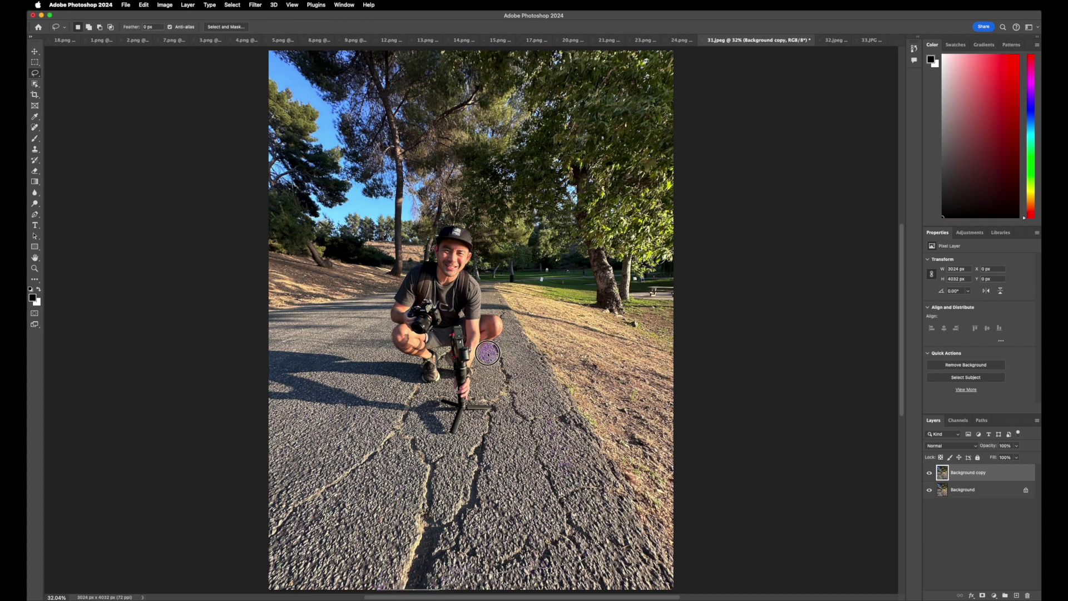
mouse_move(498, 400)
left_mouse_down()
mouse_move(501, 439)
mouse_move(490, 417)
mouse_move(455, 470)
mouse_move(437, 441)
mouse_move(410, 427)
mouse_move(397, 437)
left_mouse_up()
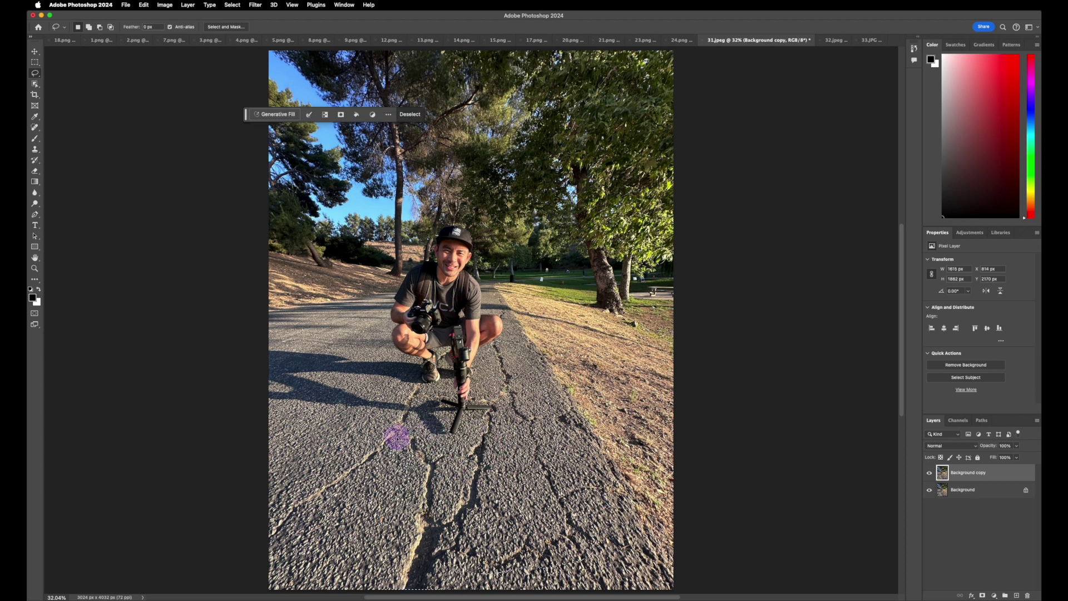
left_click(275, 114)
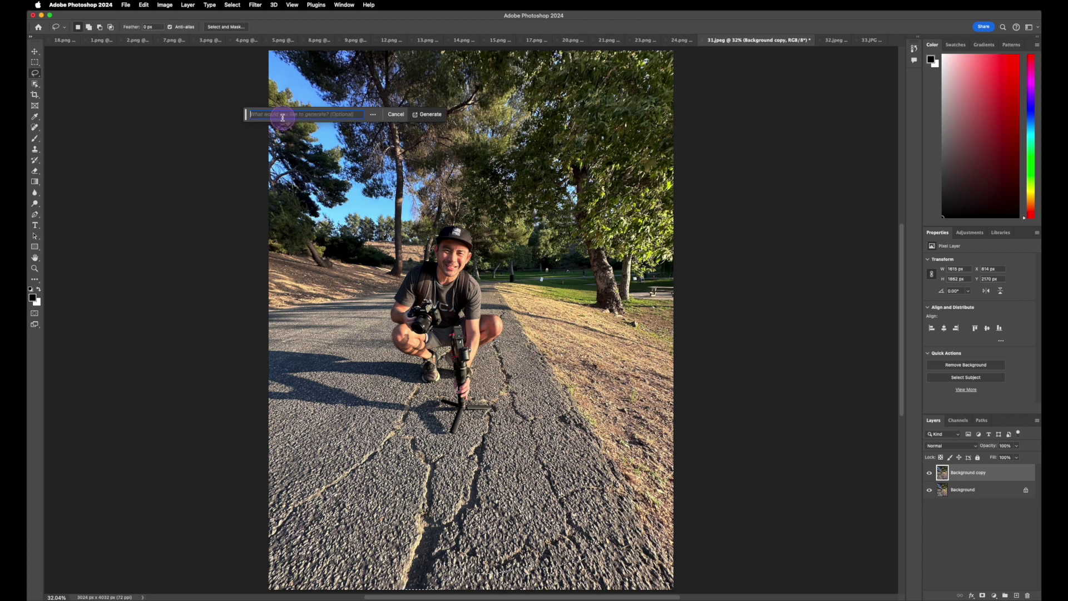
left_click(432, 115)
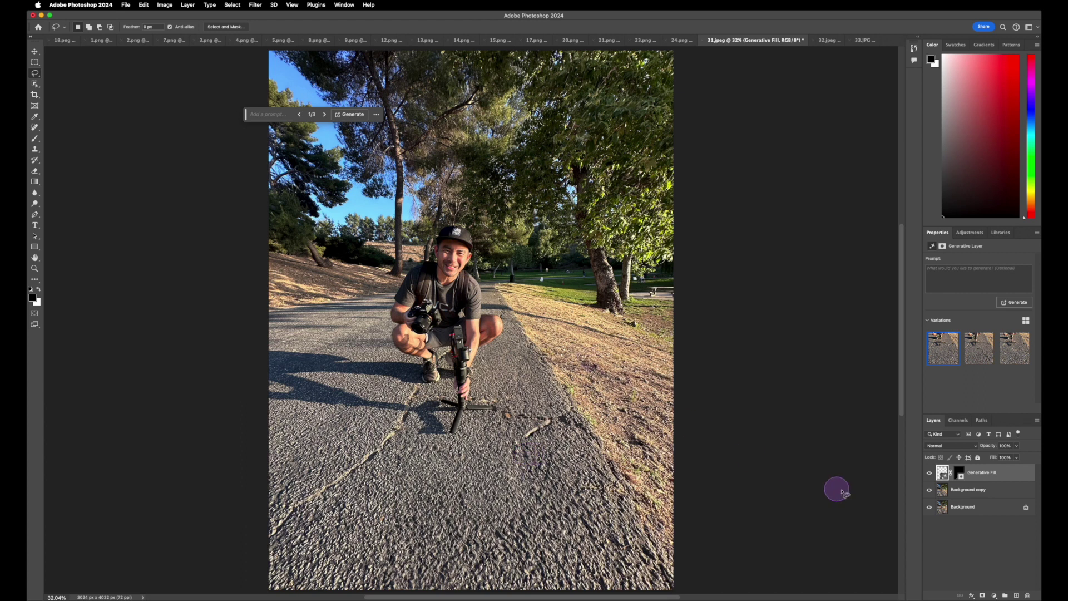
Toggle the Generative Fill layer's visibility to compare the road surface before and after
left_click(931, 474)
left_click(931, 474)
left_click(931, 474)
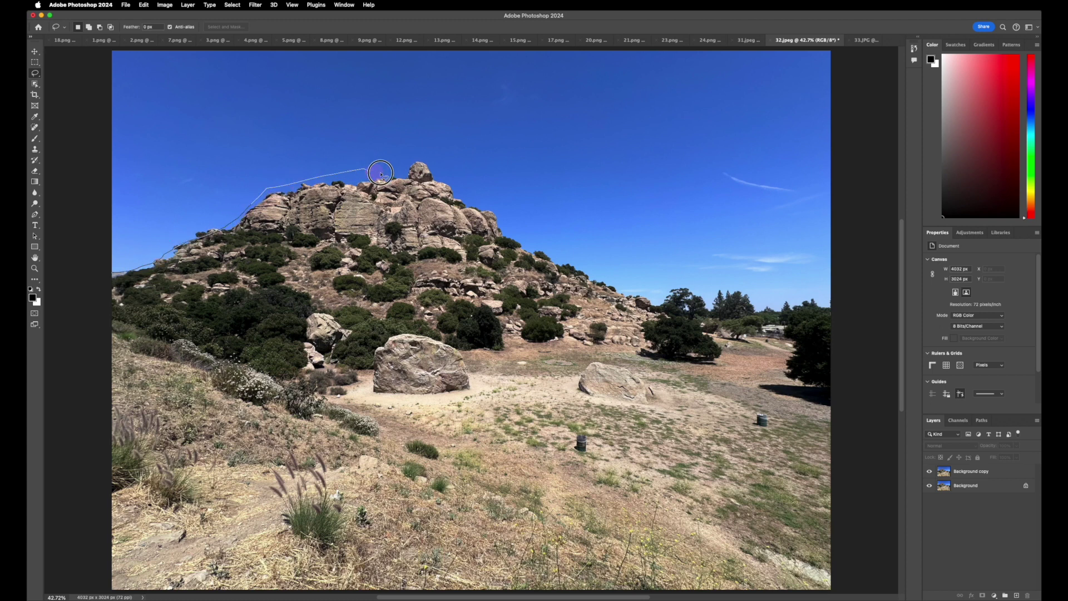
In 32.jpeg, lasso the sky above the rocky hill and generate a fill from the prompt "beautiful clouds and sunrays"
mouse_move(555, 245)
left_mouse_down()
mouse_move(861, 52)
mouse_move(52, 269)
left_mouse_up()
left_click(276, 117)
type("beau")
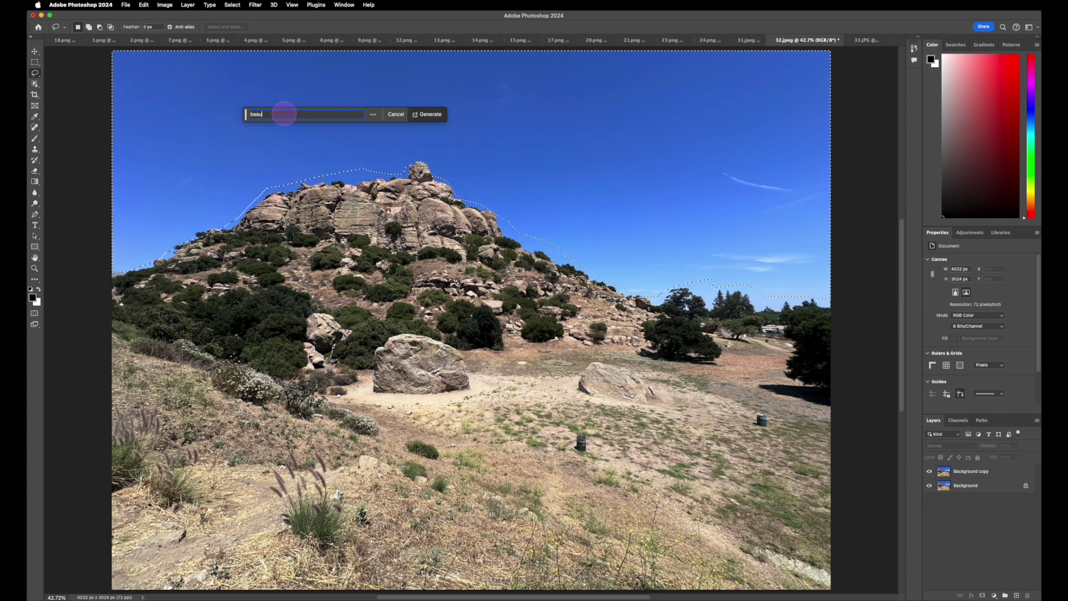
type("tiful")
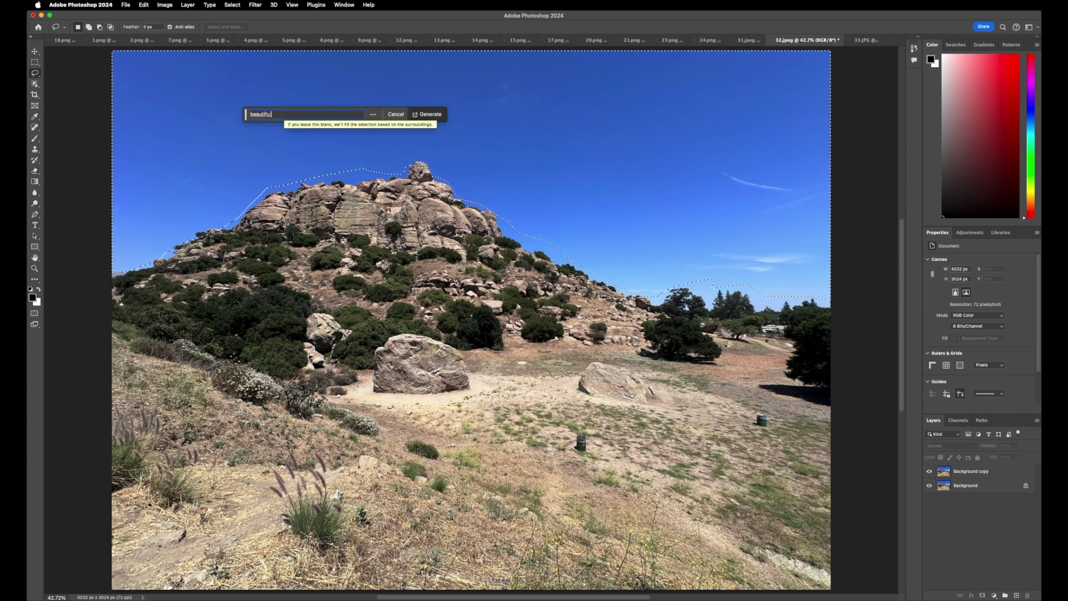
type(" clouds and sunrays")
key("Return")
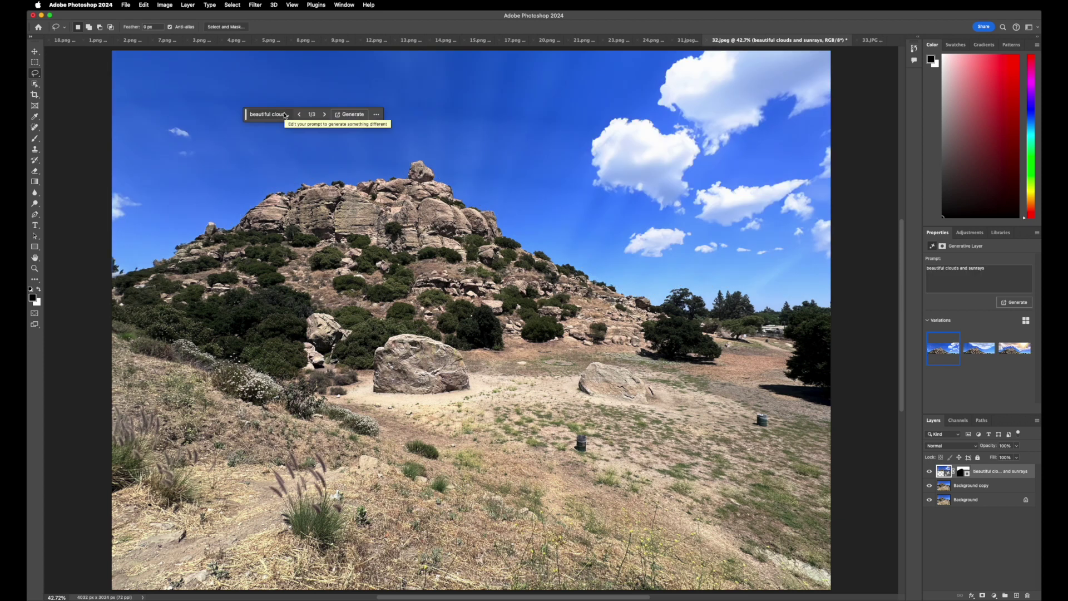
Compare the generated sky variations for the rocky hill and choose the first one
left_click(964, 345)
left_click(1012, 351)
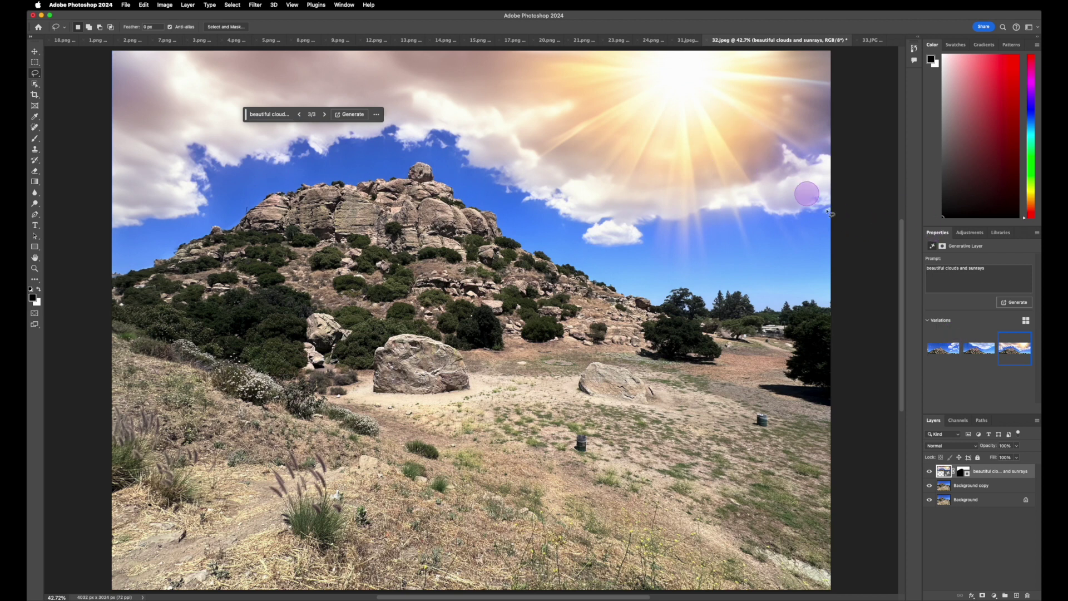
left_click(943, 347)
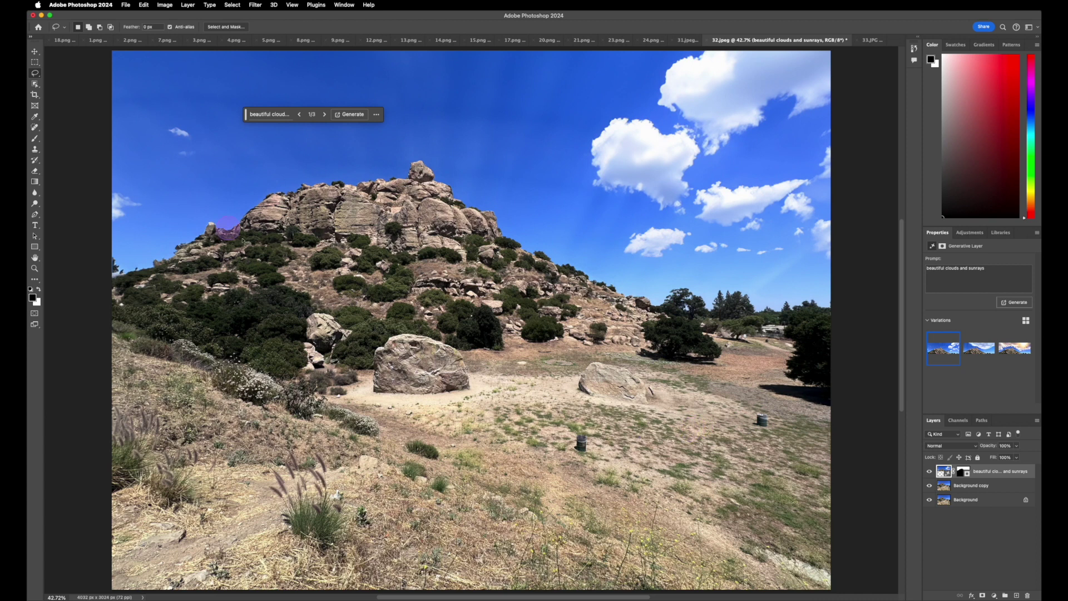
Lasso a strip across the flat ground below the hill, widening toward the tree side, and generate a "stream" fill
left_click(341, 405)
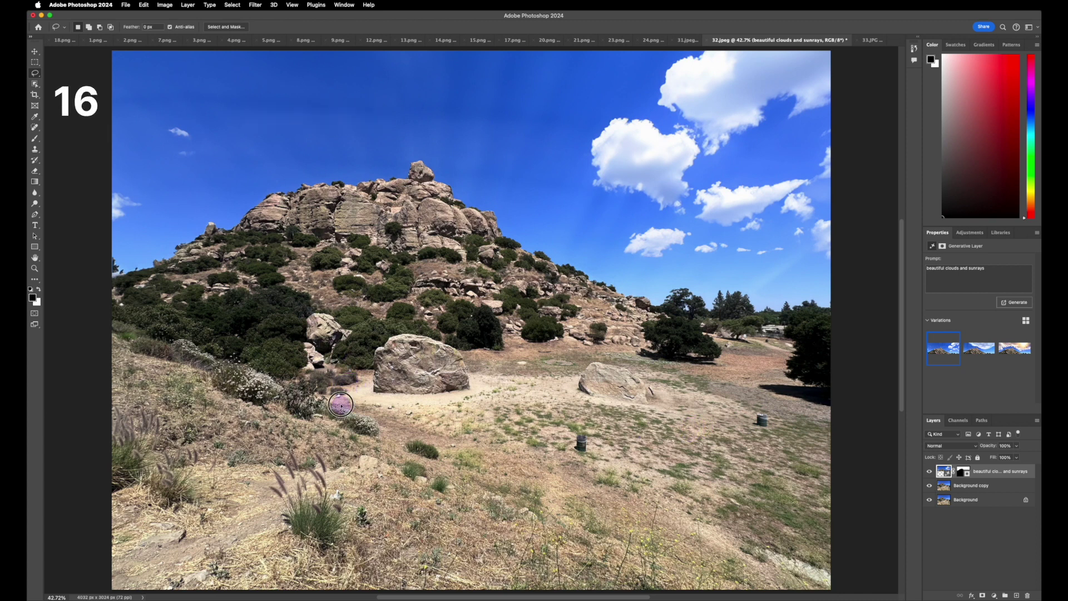
mouse_move(344, 400)
left_mouse_down()
mouse_move(541, 400)
mouse_move(617, 420)
mouse_move(814, 393)
mouse_move(840, 404)
mouse_move(847, 471)
mouse_move(822, 549)
left_mouse_up()
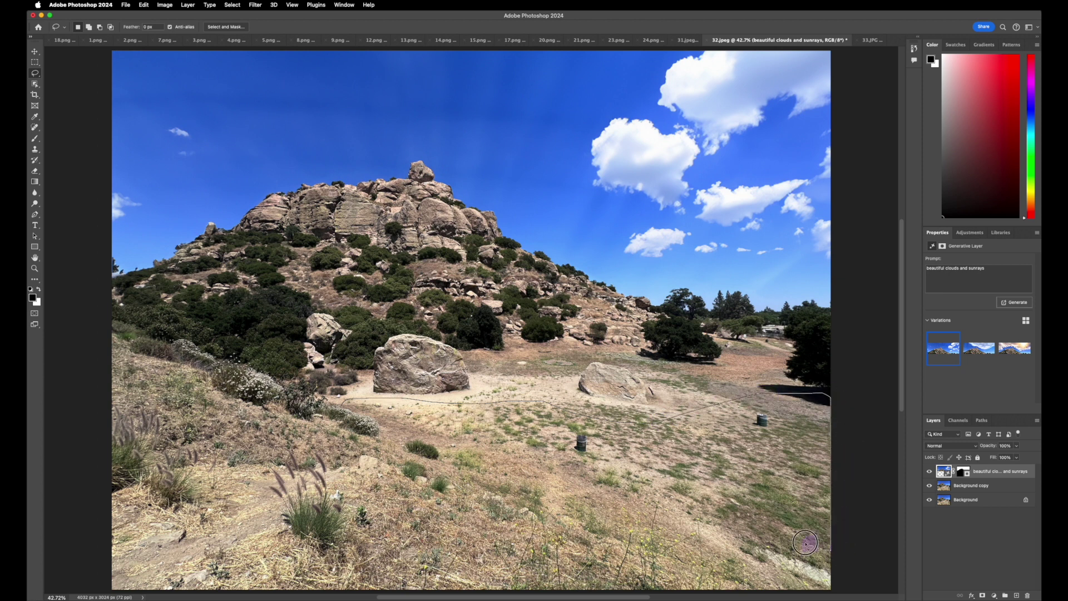
mouse_move(593, 489)
left_mouse_down()
mouse_move(391, 411)
mouse_move(301, 392)
mouse_move(284, 371)
mouse_move(348, 397)
left_mouse_up()
left_click(280, 115)
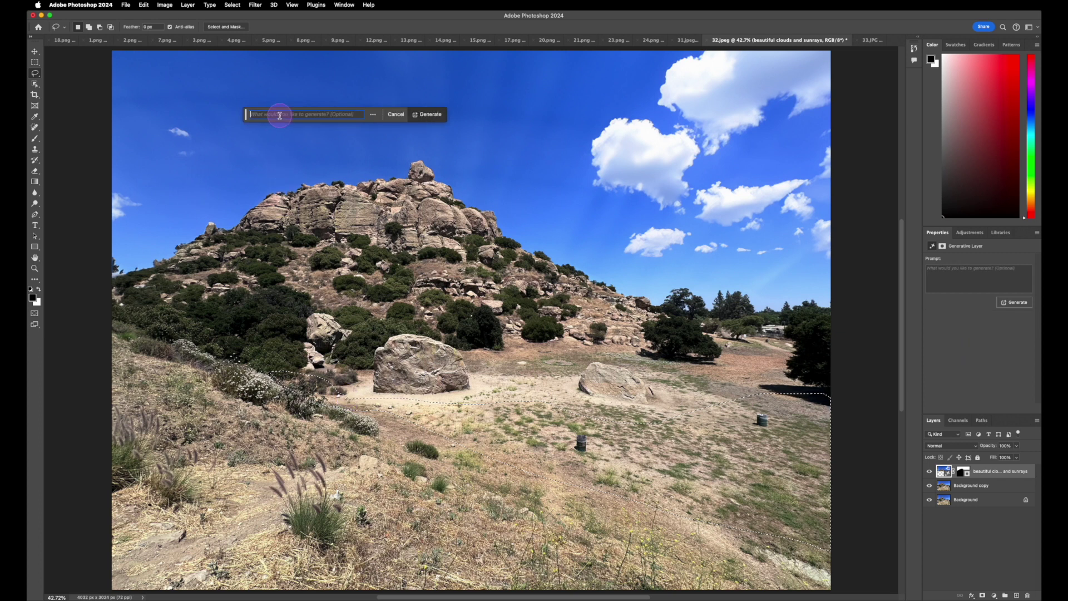
type("stream")
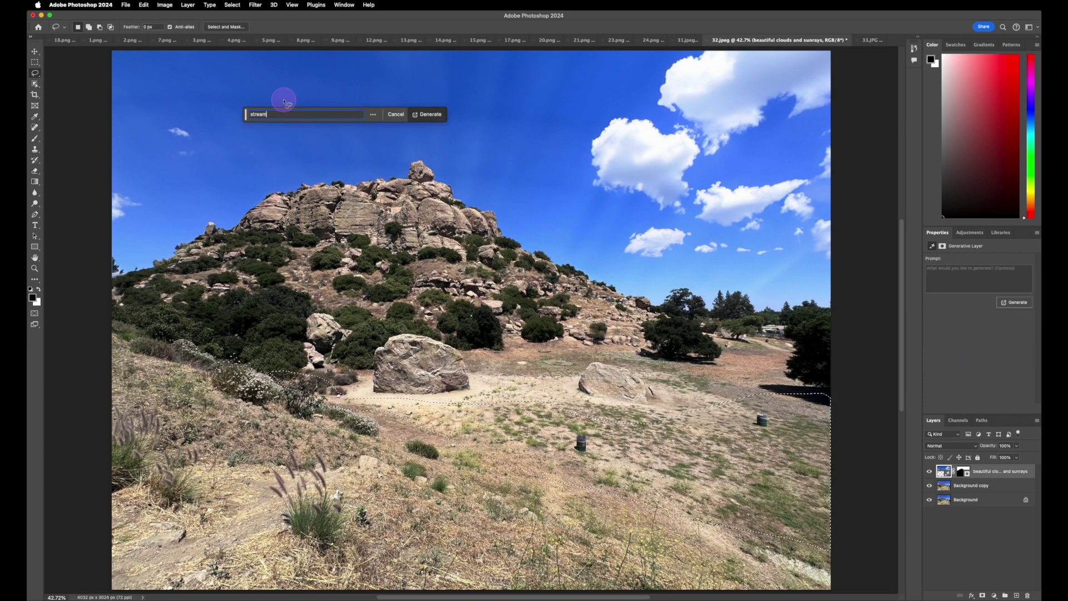
left_click(428, 114)
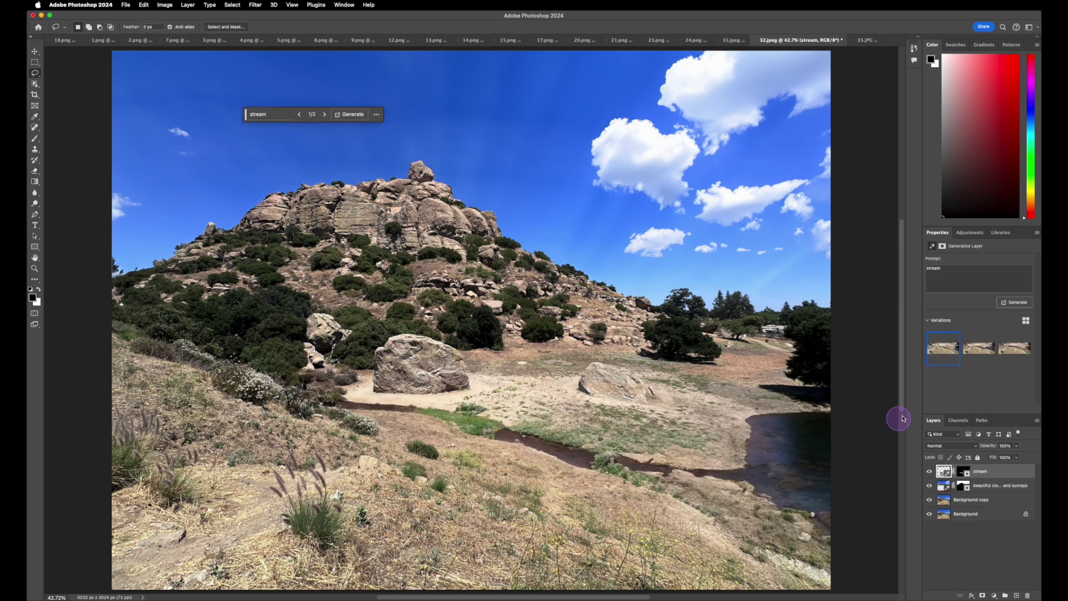
Compare the stream variations and choose the second one
left_click(979, 353)
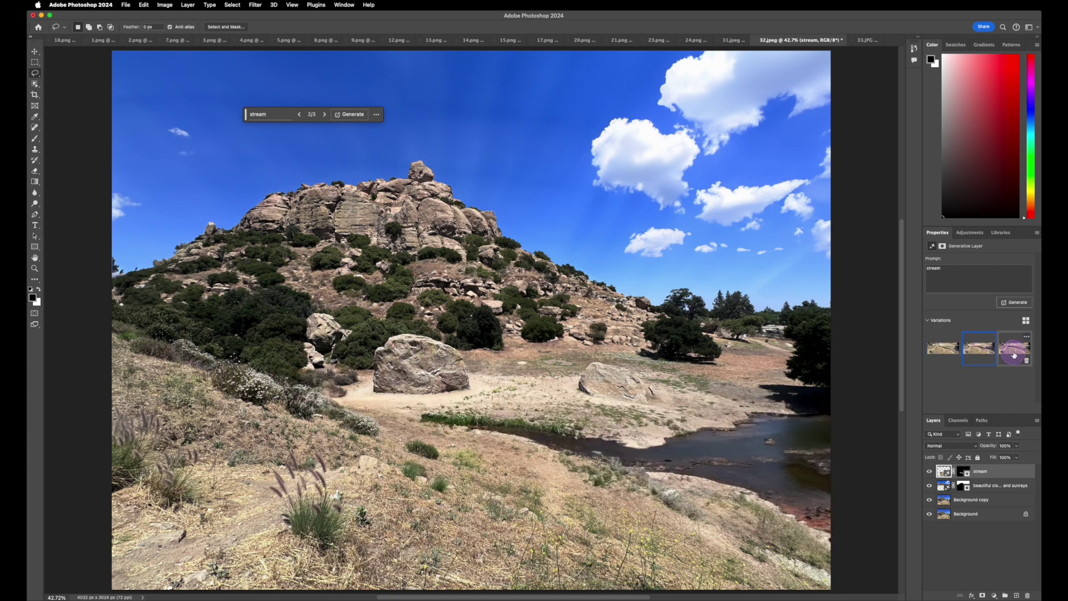
left_click(1015, 355)
left_click(981, 351)
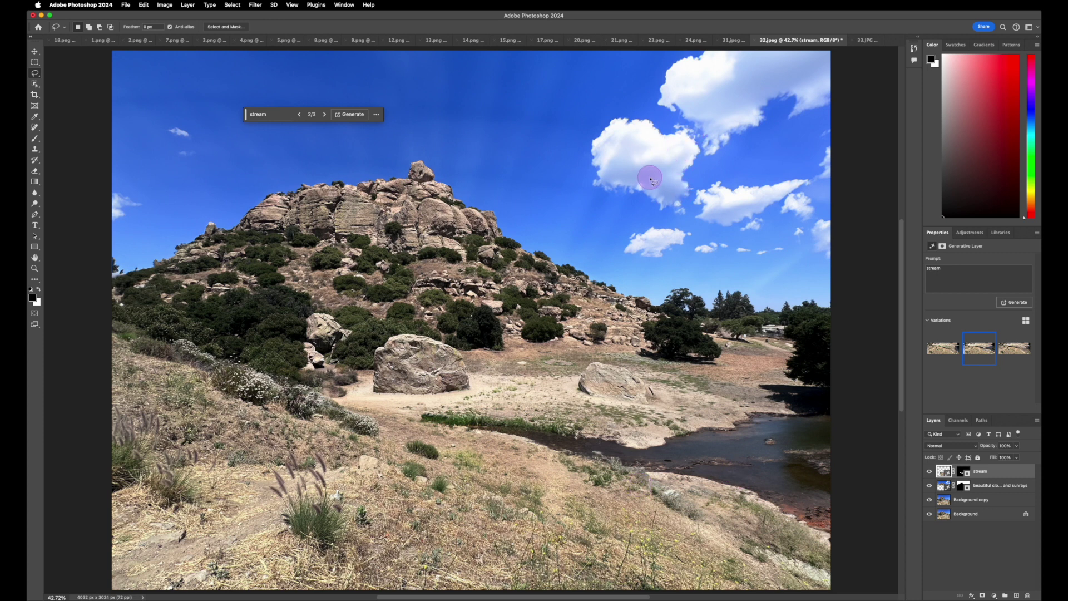
Lasso the dry foreground slope below the stream, generate a fill from the prompt "green grass field" and choose the second variation
mouse_move(112, 346)
left_mouse_down()
mouse_move(255, 399)
mouse_move(715, 488)
mouse_move(811, 539)
mouse_move(844, 594)
left_mouse_up()
left_click_drag(42, 597, 29, 420)
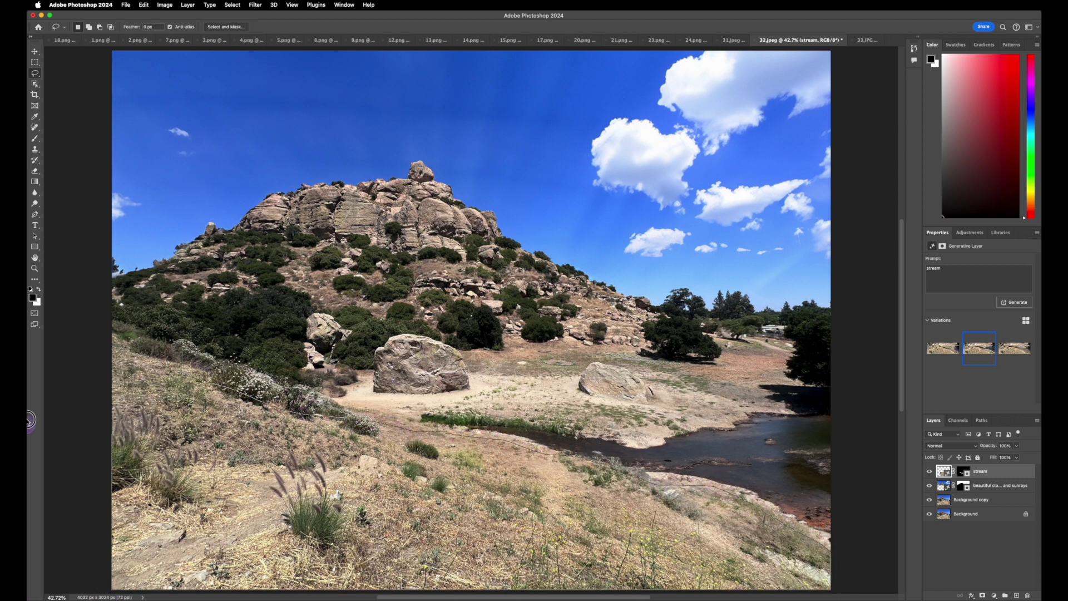
left_click_drag(57, 345, 57, 345)
left_click(282, 114)
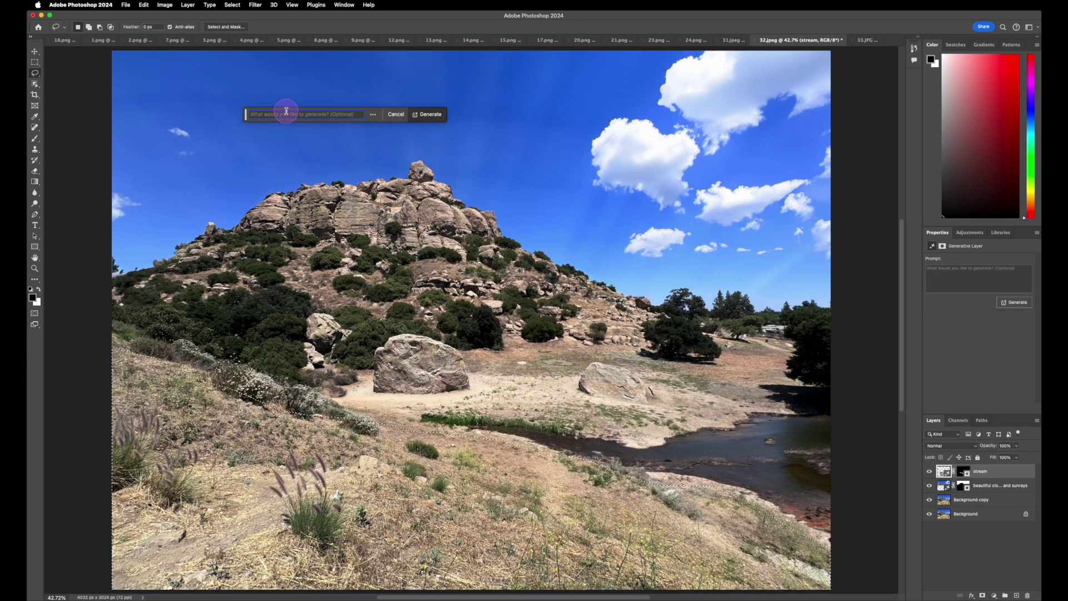
type("green gr")
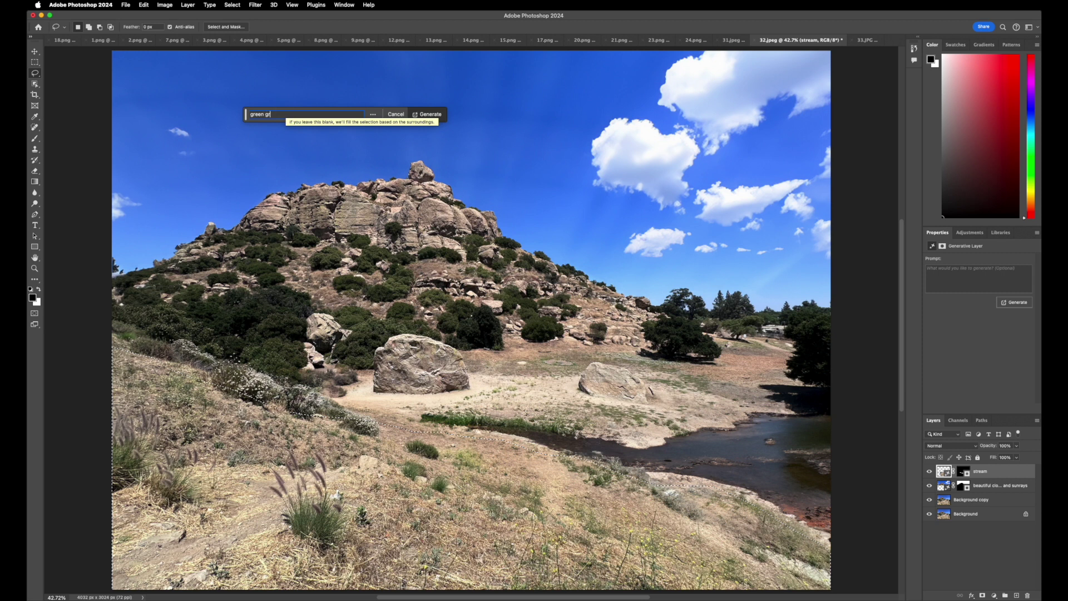
type("ass f")
type("ld")
left_click(428, 114)
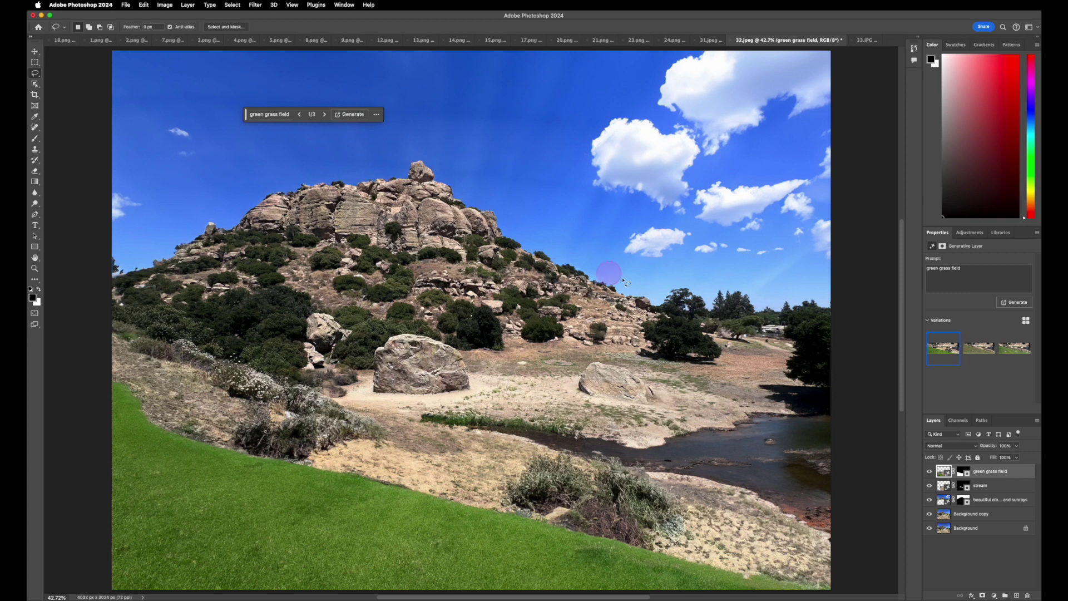
left_click(973, 349)
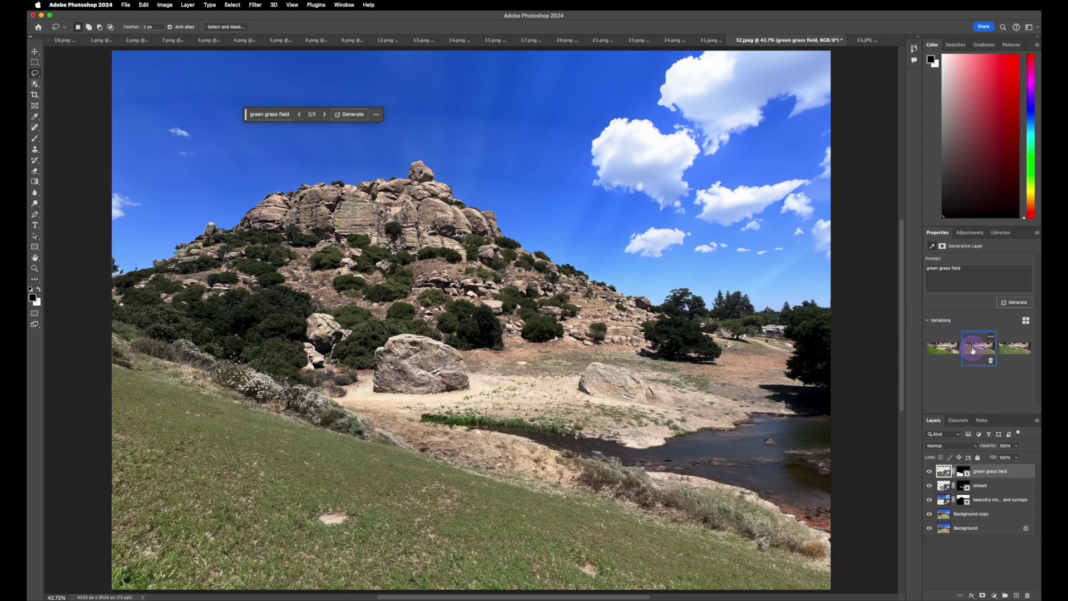
Hide the grass, stream and sky layers and show them again one by one to compare the landscape before and after
left_click(939, 475)
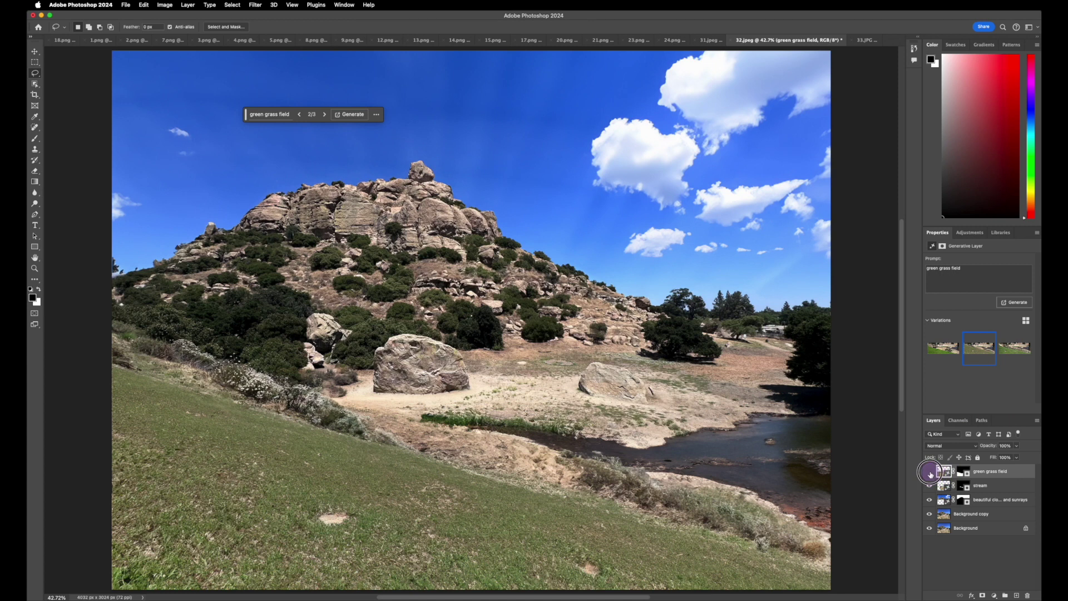
left_click(930, 473)
left_click(929, 486)
left_click(930, 500)
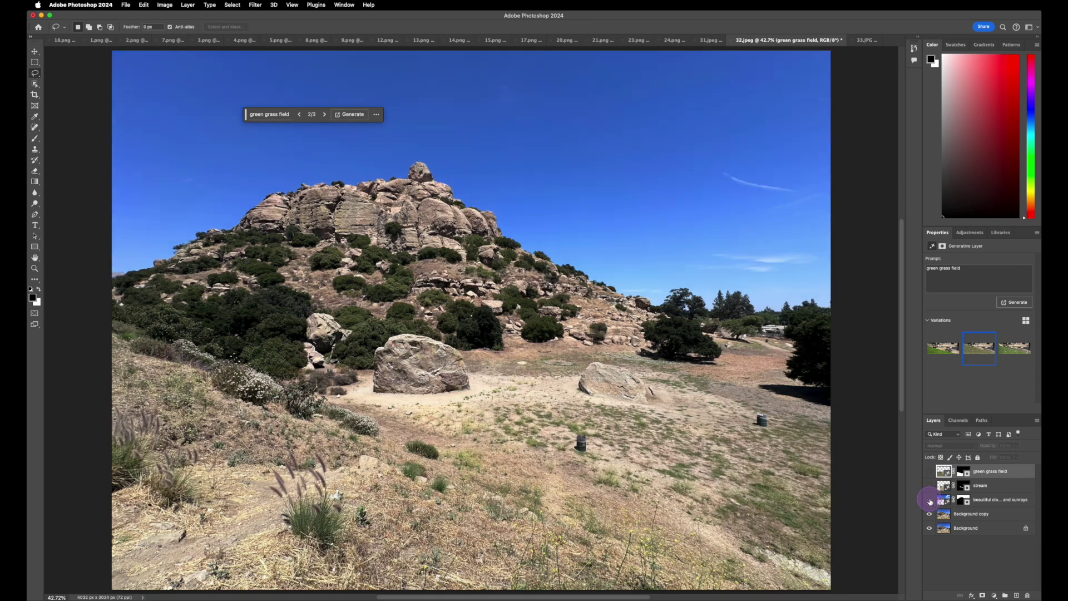
left_click(929, 500)
left_click(930, 487)
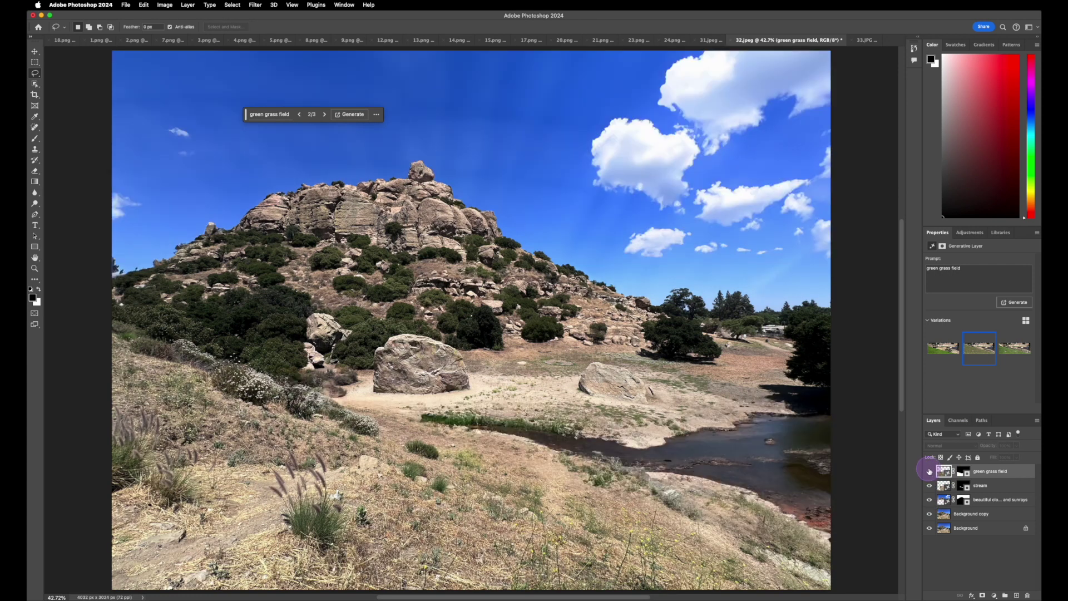
left_click(929, 472)
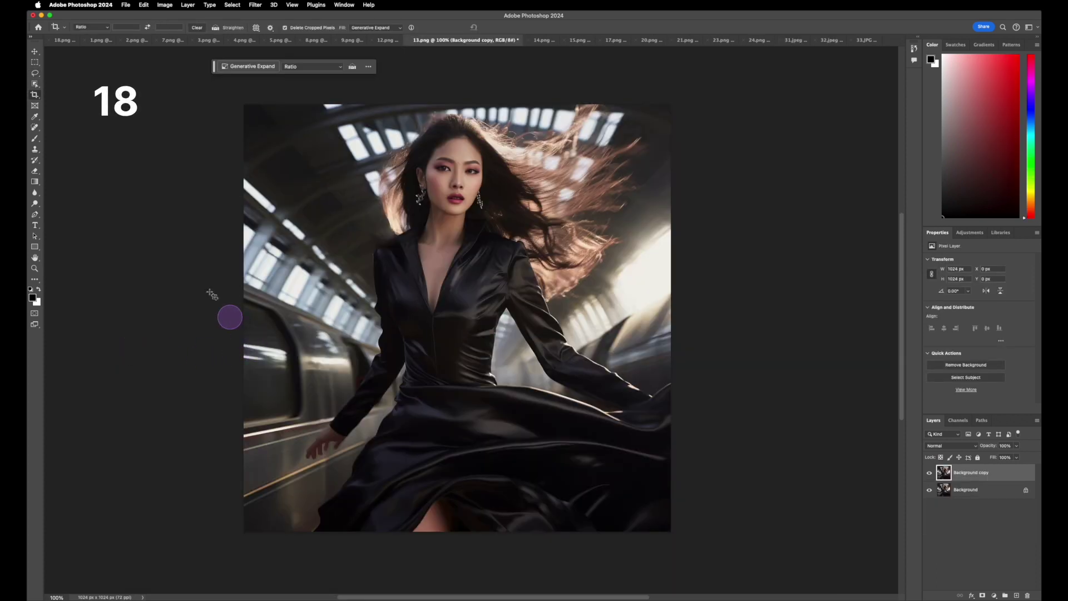
In 13.png, extend the canvas on both sides of the woman to about 1718 px wide and apply Generative Expand with an empty prompt
left_click(36, 96)
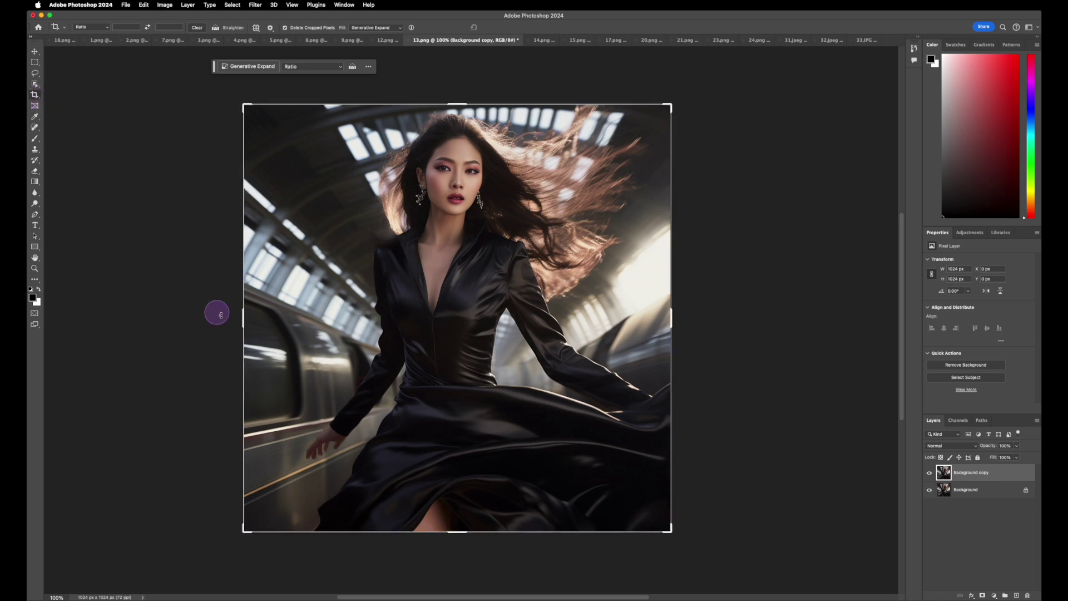
left_click_drag(245, 317, 166, 321)
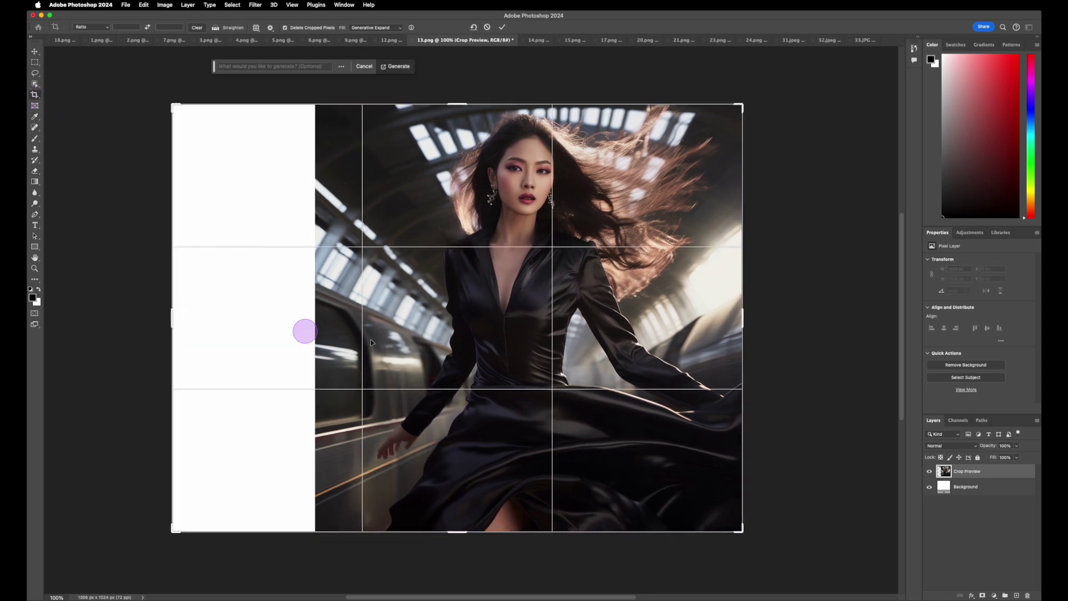
left_click_drag(742, 320, 816, 321)
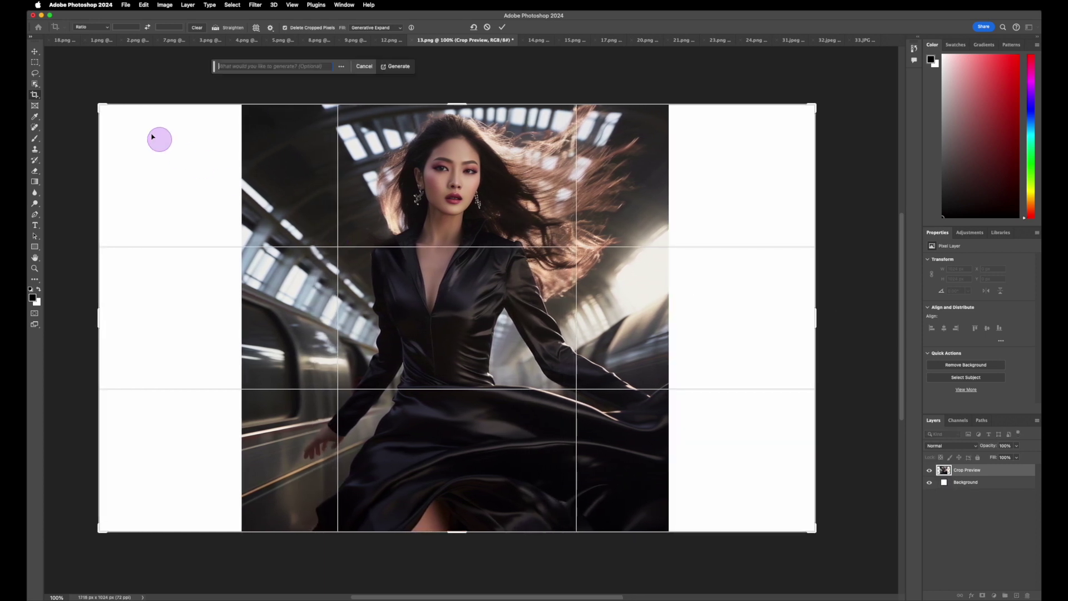
key("Return")
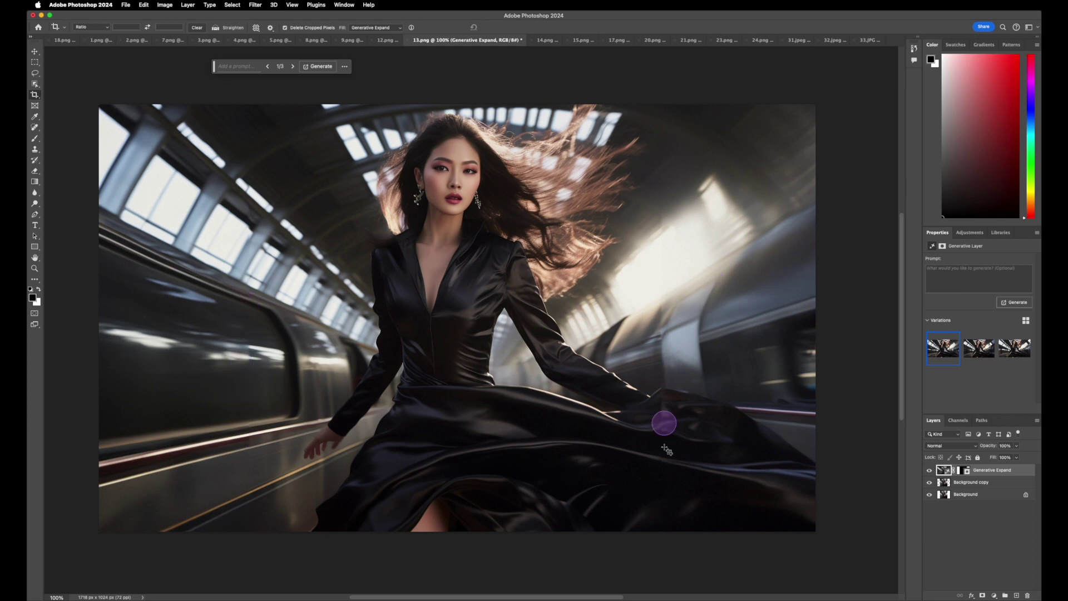
Compare the Generative Expand variations of the train station and choose the first one
left_click(979, 353)
left_click(1014, 351)
left_click(952, 354)
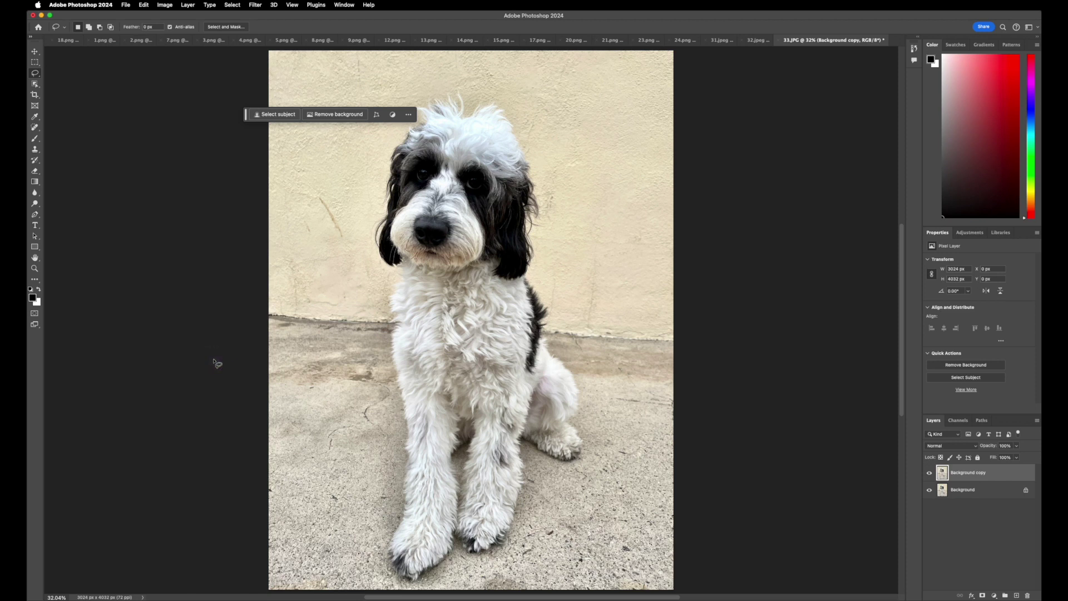
In 33.JPG, select the dog, invert the selection to the background and generate a fill from the prompt "open field"
left_click(278, 115)
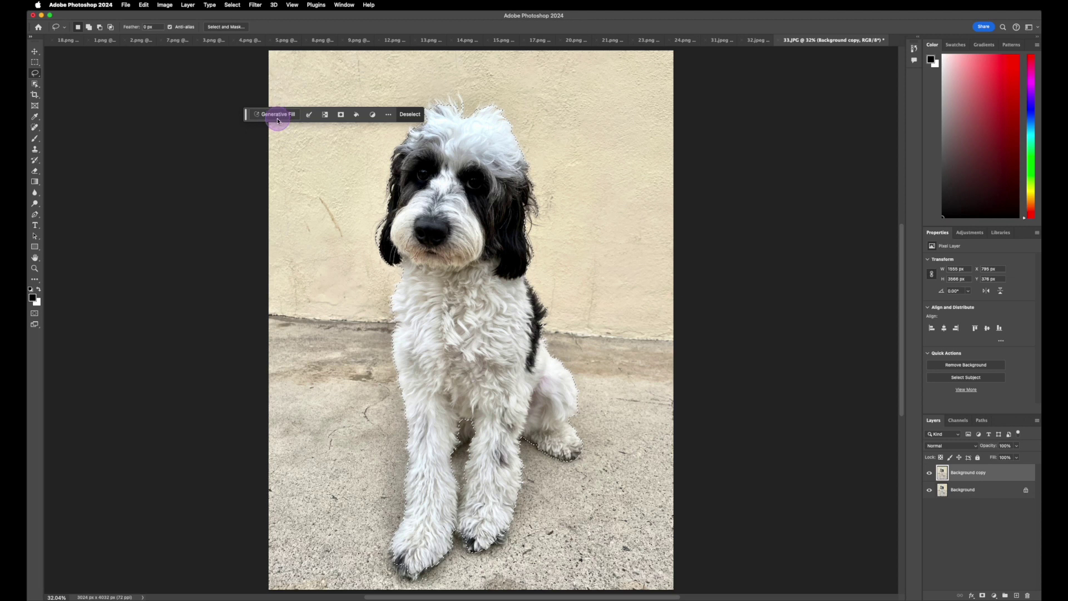
left_click(325, 115)
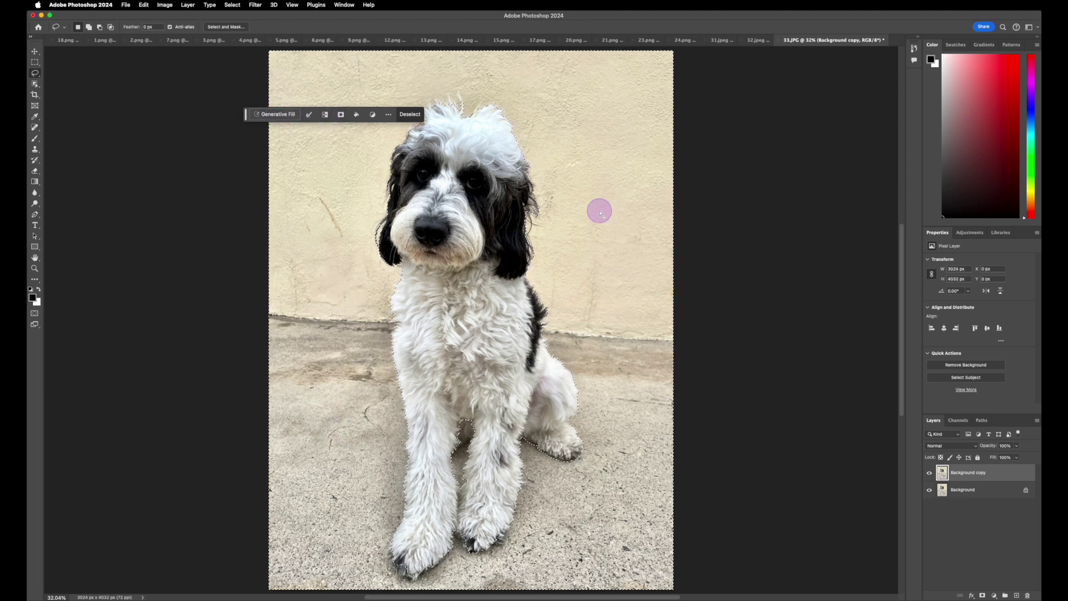
left_click(272, 116)
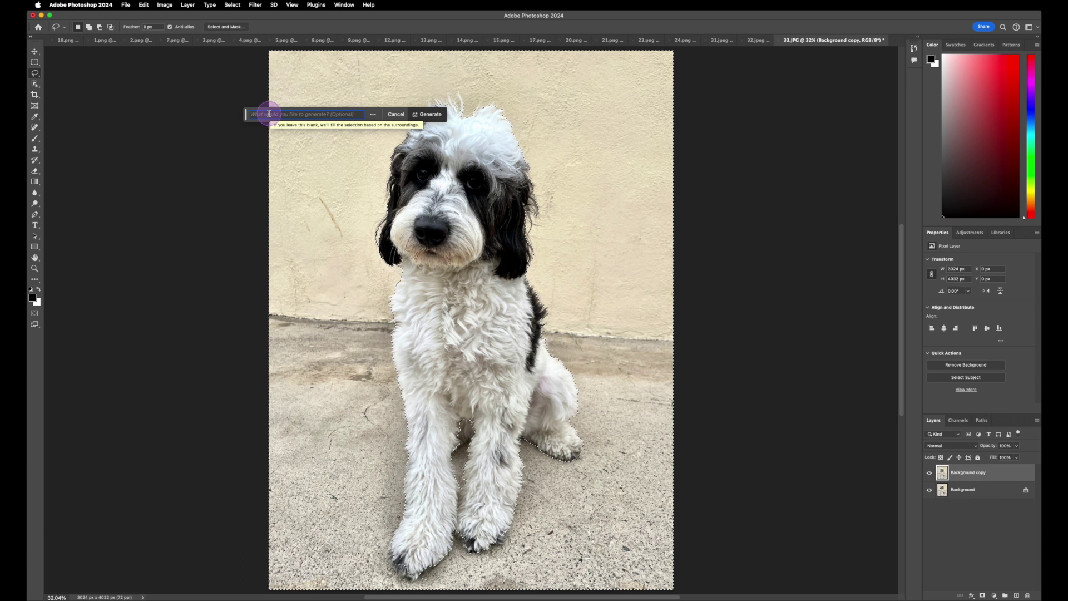
left_click(269, 114)
type("open field")
left_click(428, 114)
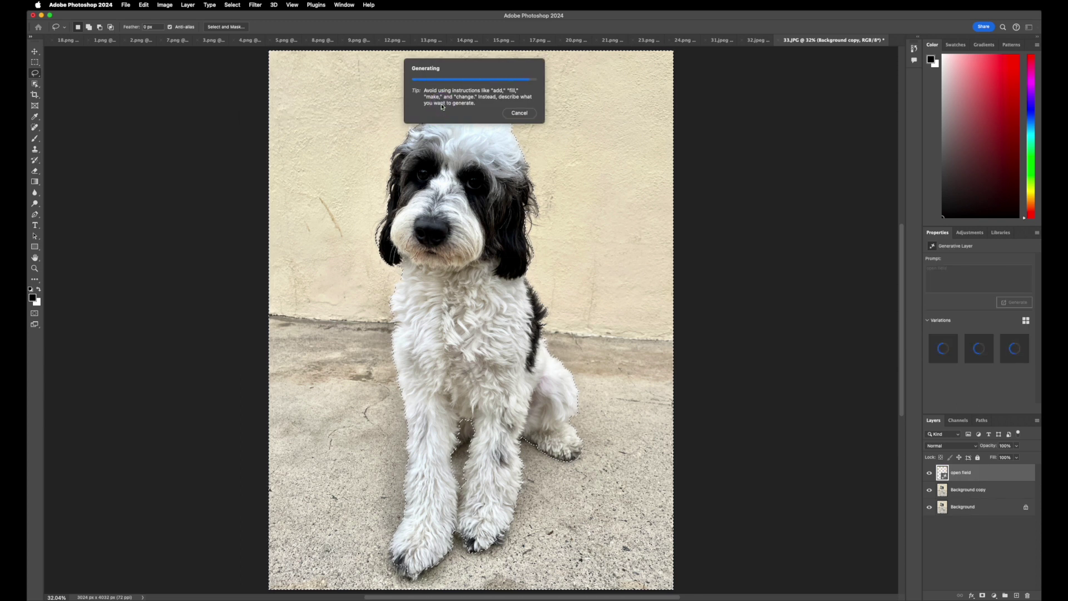
Compare the open field variations, toggle the generated layer's visibility against the original and choose the second variation
left_click(1012, 353)
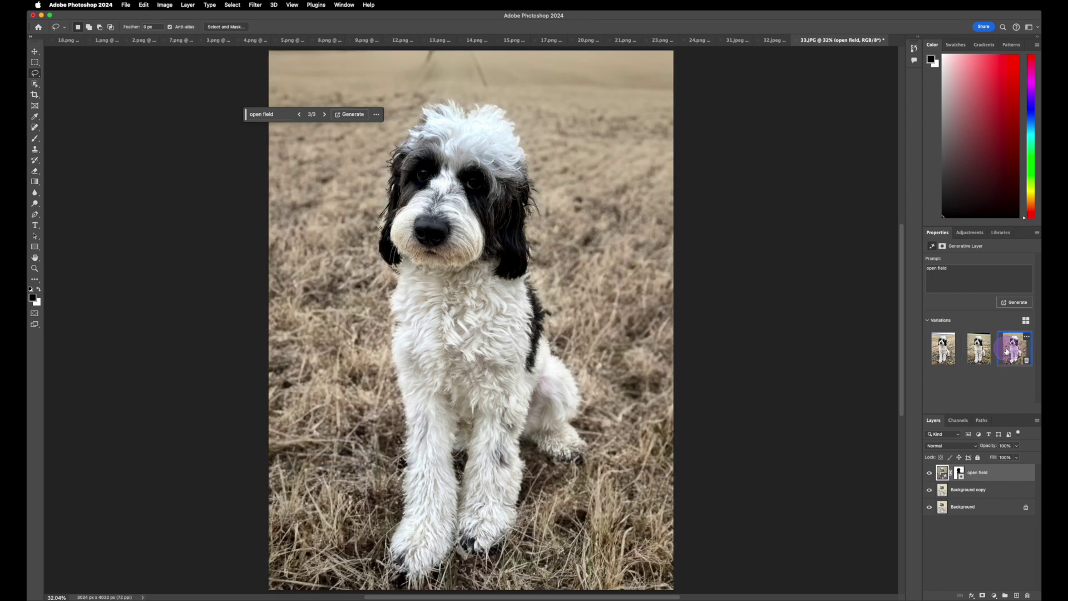
left_click(943, 349)
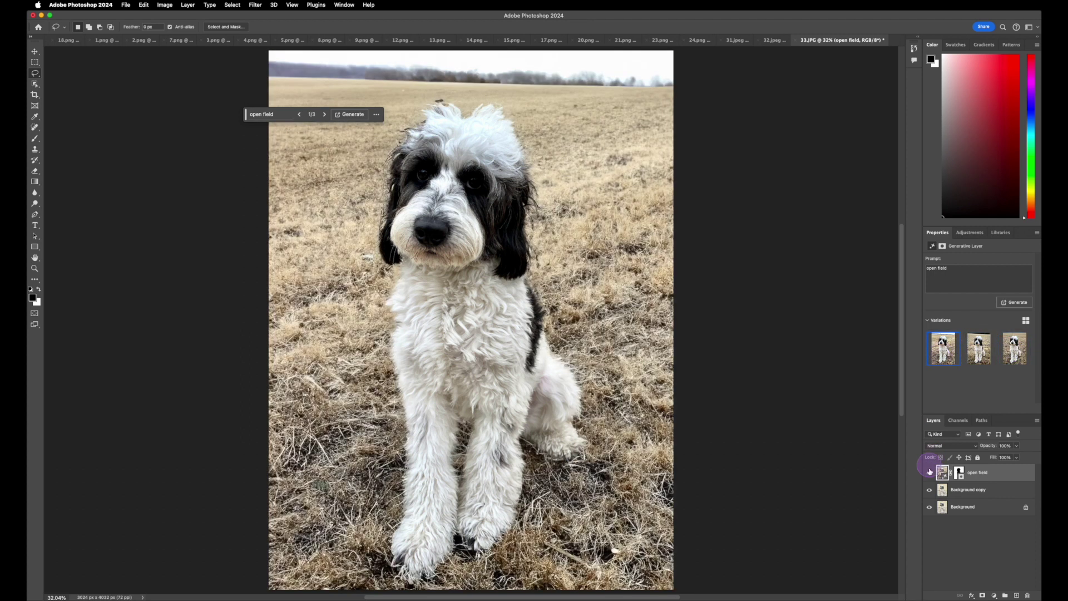
left_click(929, 474)
left_click(929, 473)
left_click(979, 349)
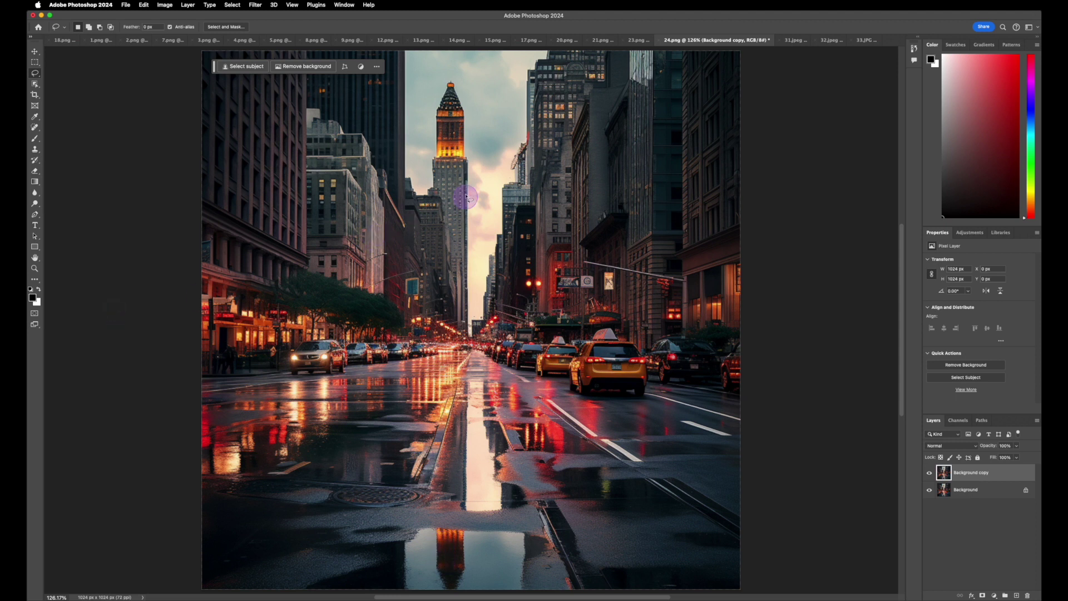
In 24.png, lasso the wet road in the centre foreground and generate a fill from the prompt "reflection of building in the water"
mouse_move(434, 362)
left_mouse_down()
mouse_move(357, 434)
mouse_move(312, 501)
mouse_move(278, 560)
mouse_move(278, 594)
mouse_move(593, 596)
mouse_move(556, 440)
mouse_move(439, 356)
left_mouse_up()
left_click(243, 67)
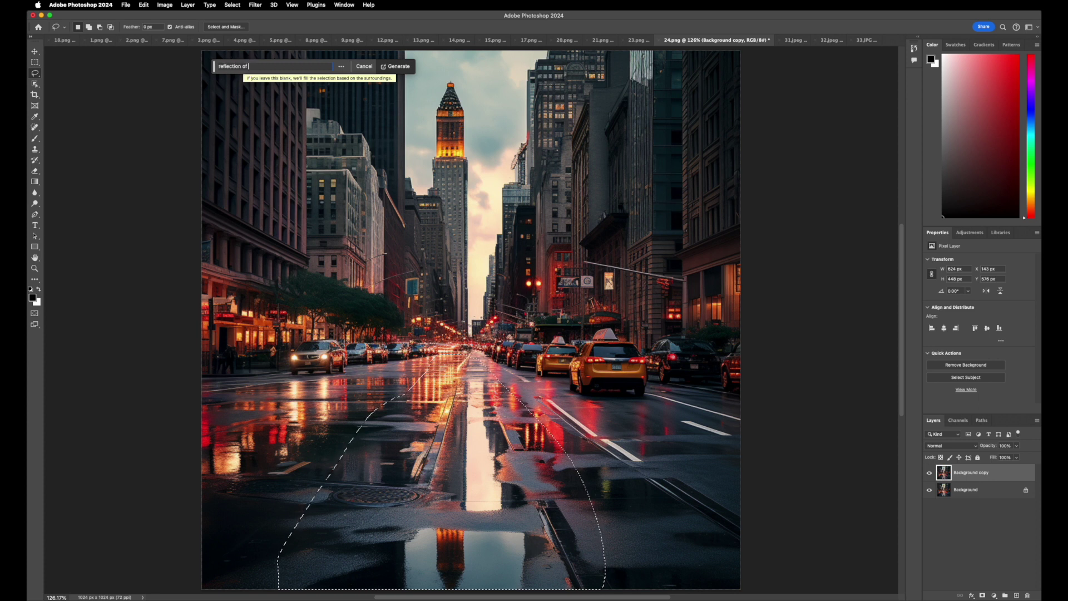
type("uilding in")
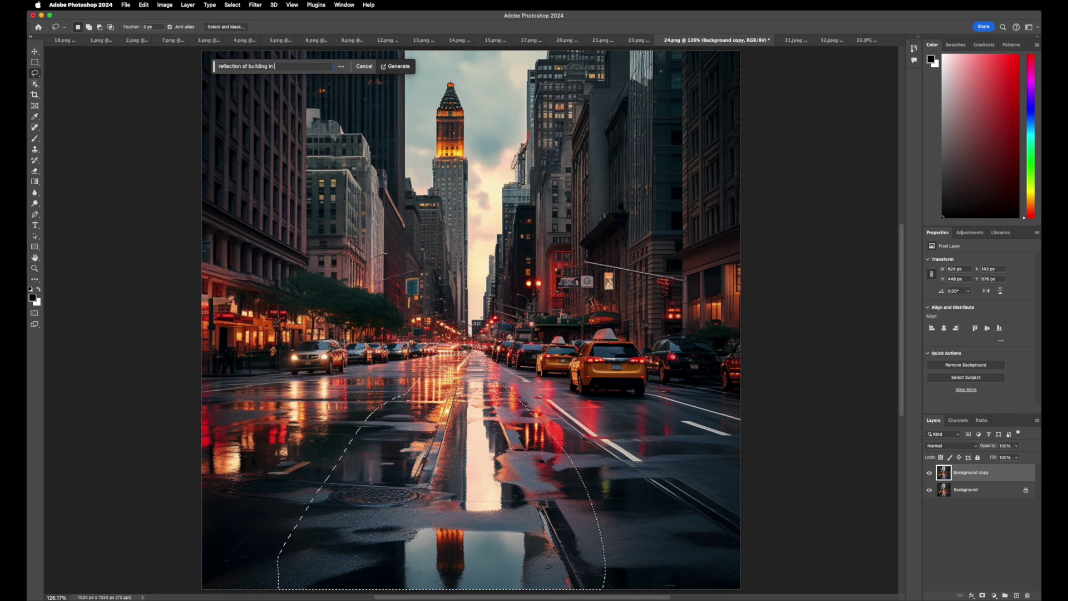
type(" the water")
left_click(397, 67)
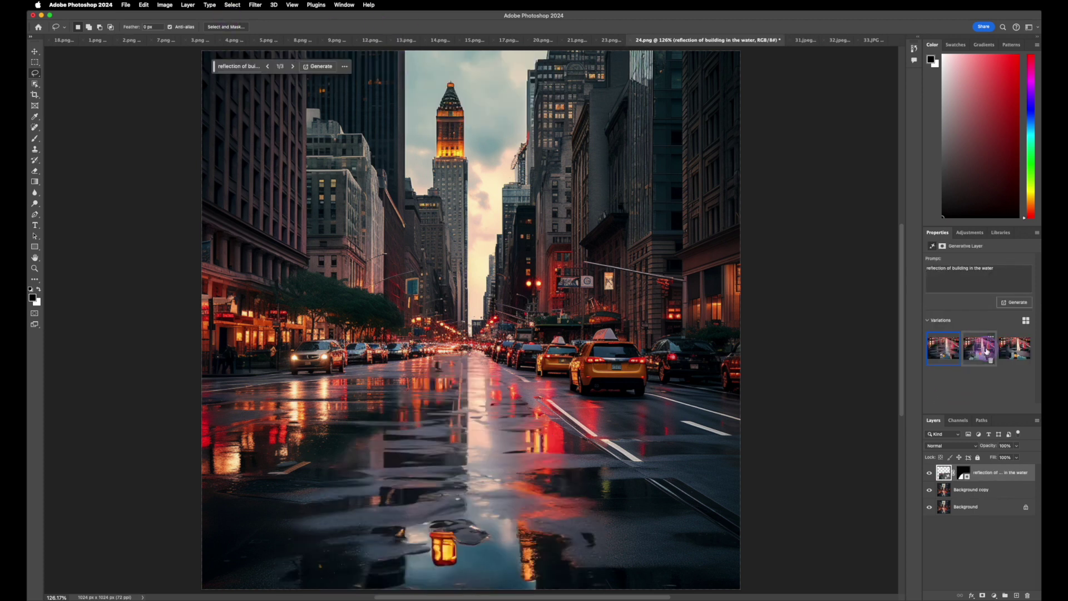
Compare the reflection variations on the wet street and choose the second one
left_click(987, 352)
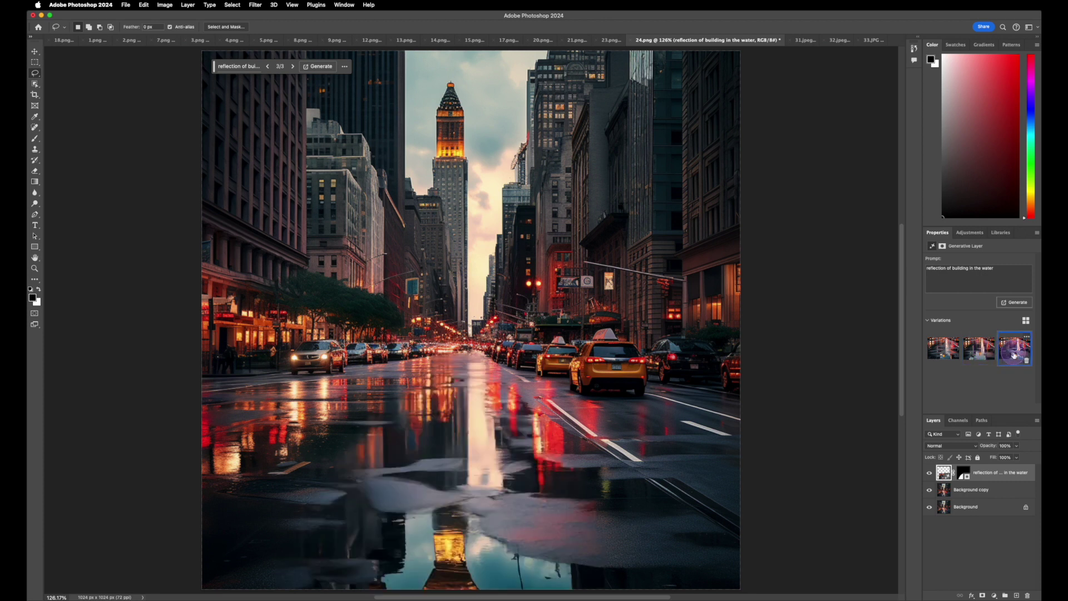
left_click(651, 559)
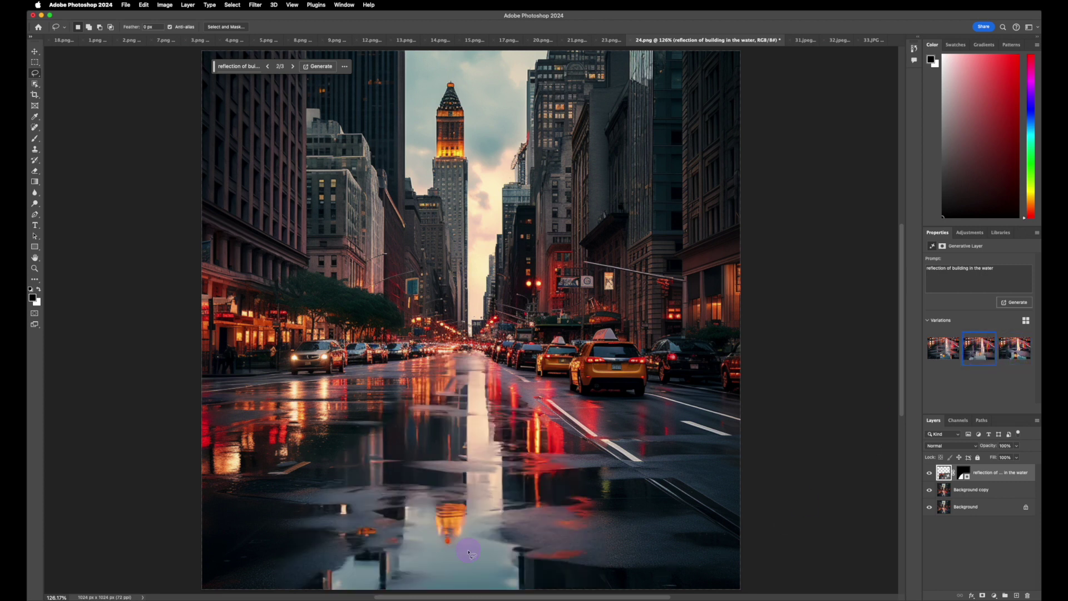
left_click(922, 489)
Toggle the reflection layer's visibility to compare the street before and after
left_click(930, 474)
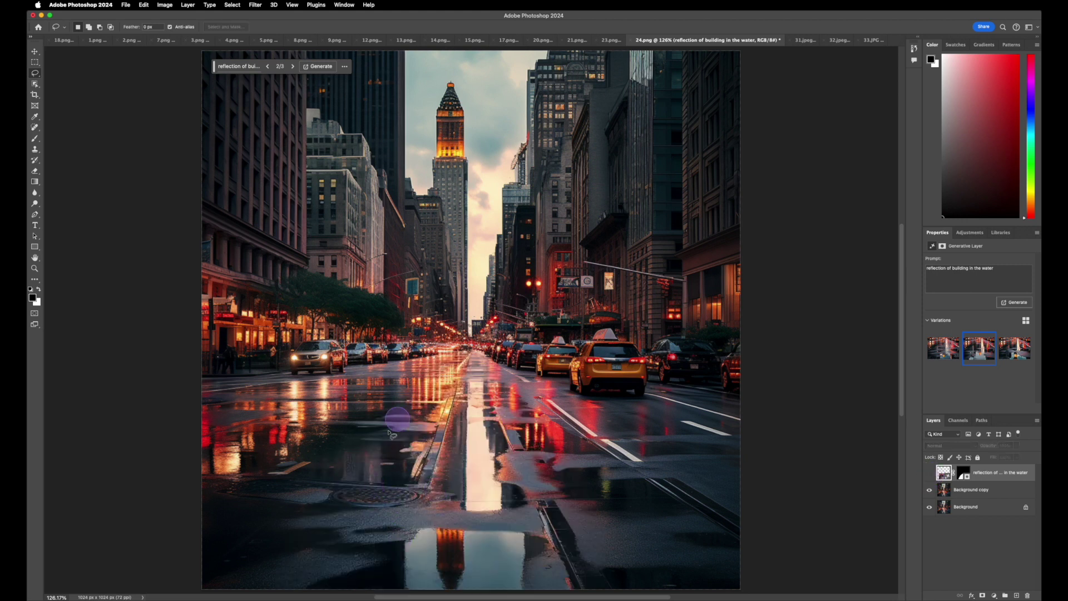
left_click(940, 455)
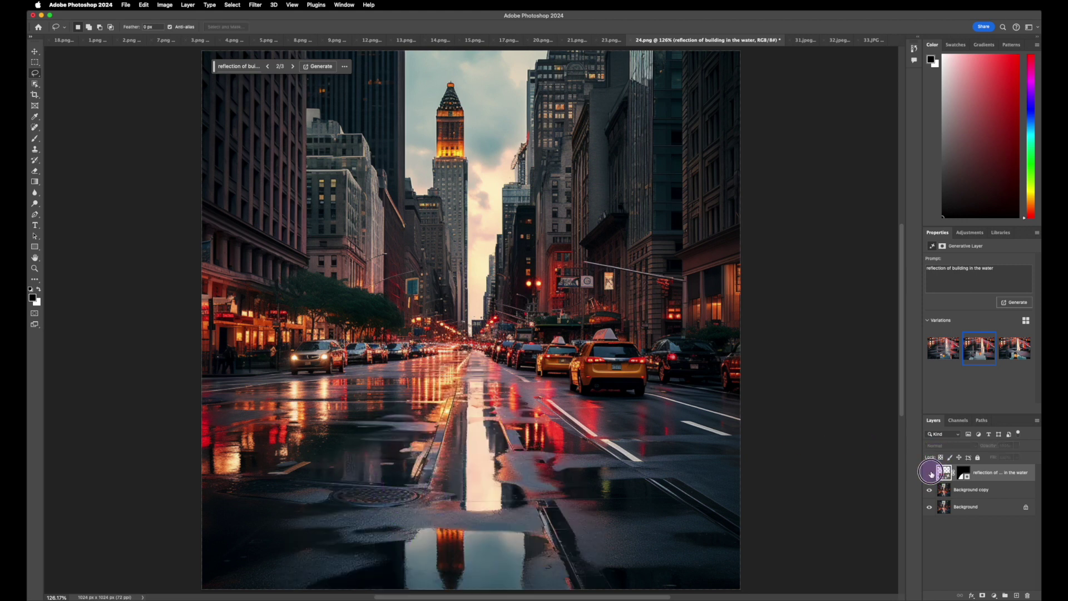
left_click(929, 473)
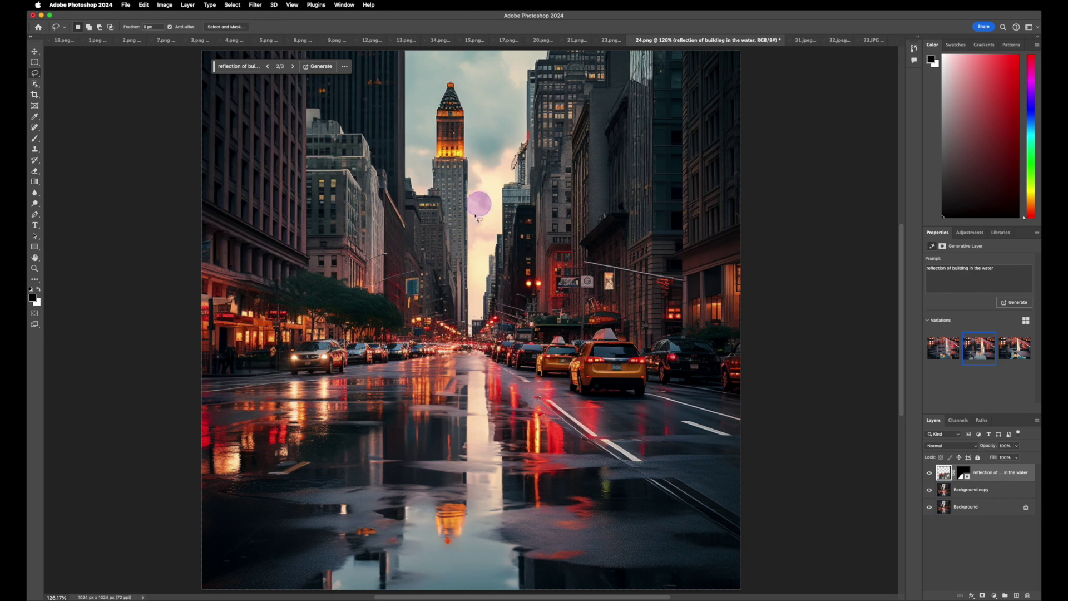